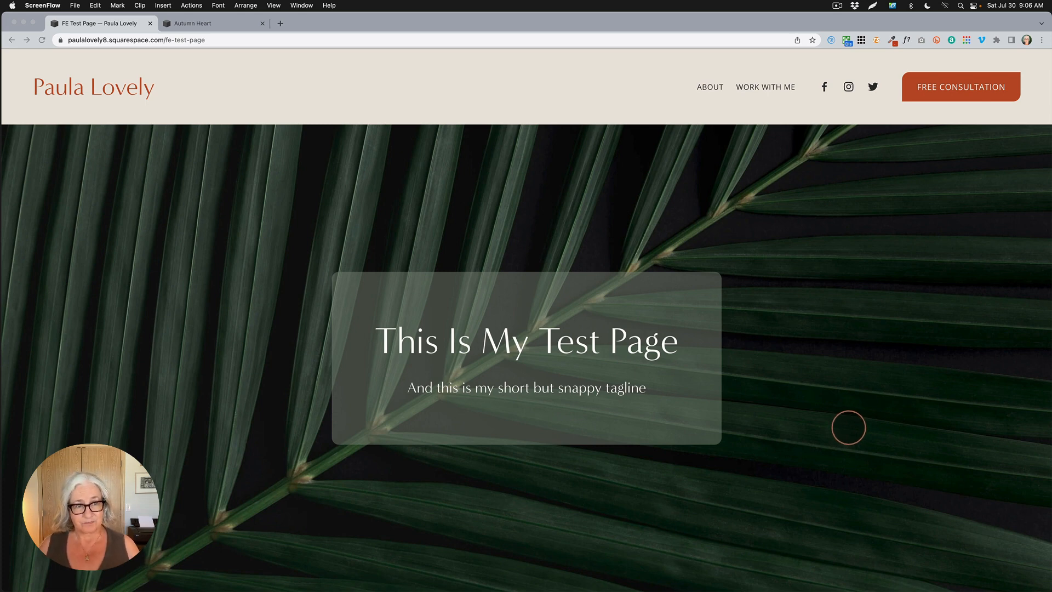
# Look through the published FE Test Page, examining the hero, FAQ, introduction, testimonial and newsletter sections
pyautogui.scroll(-1, 848, 428)
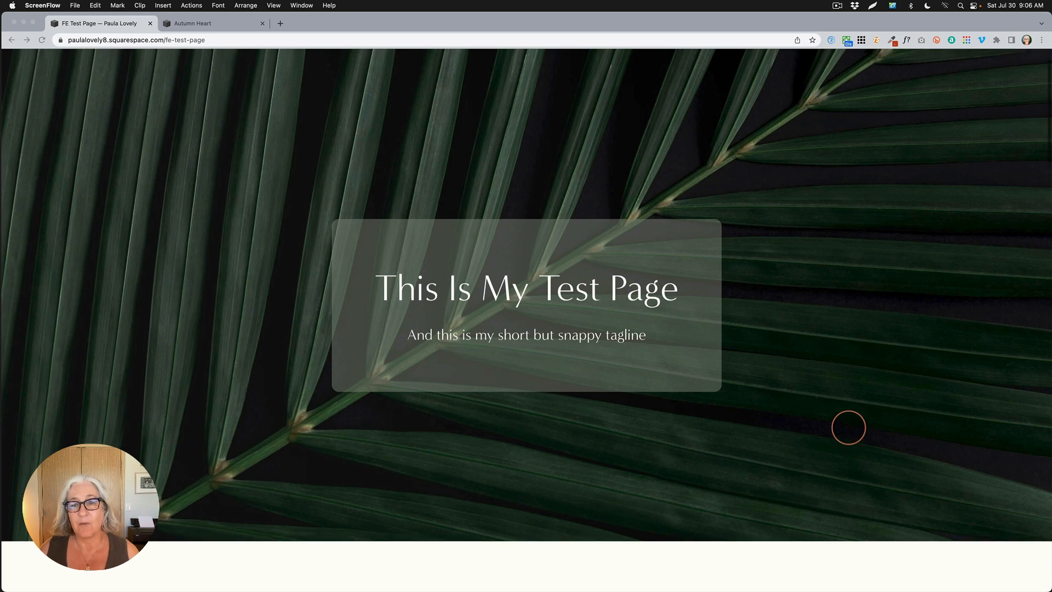
pyautogui.scroll(1, 848, 427)
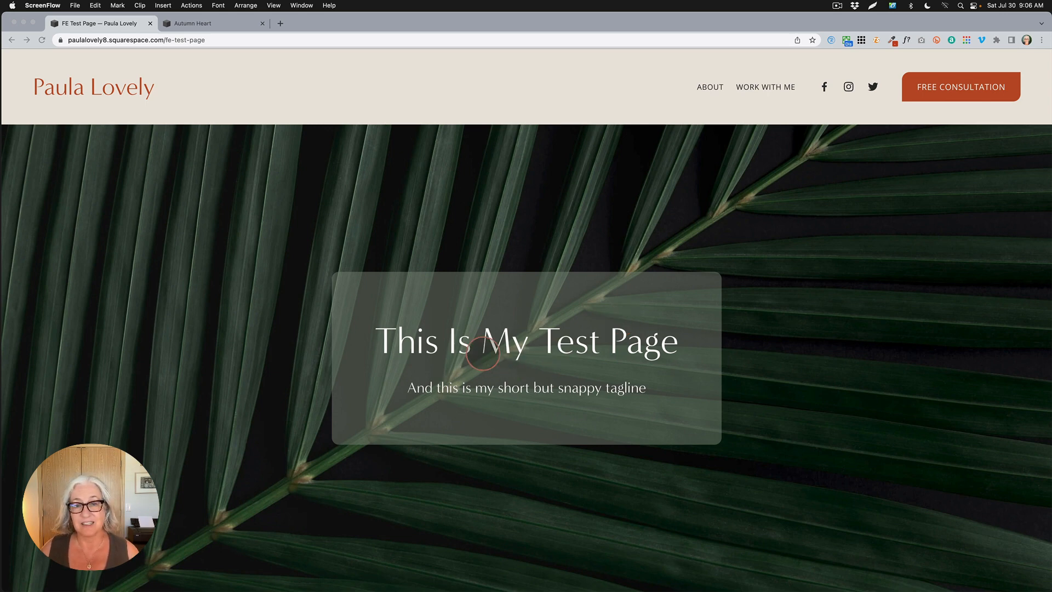
pyautogui.scroll(-2, 692, 399)
pyautogui.scroll(2, 692, 398)
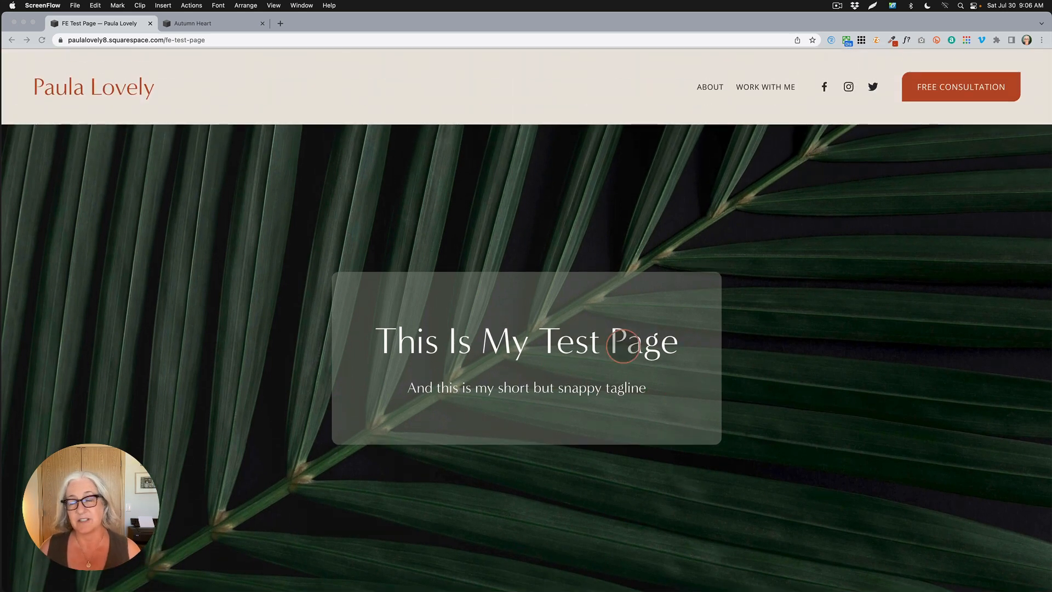
pyautogui.scroll(-10, 622, 346)
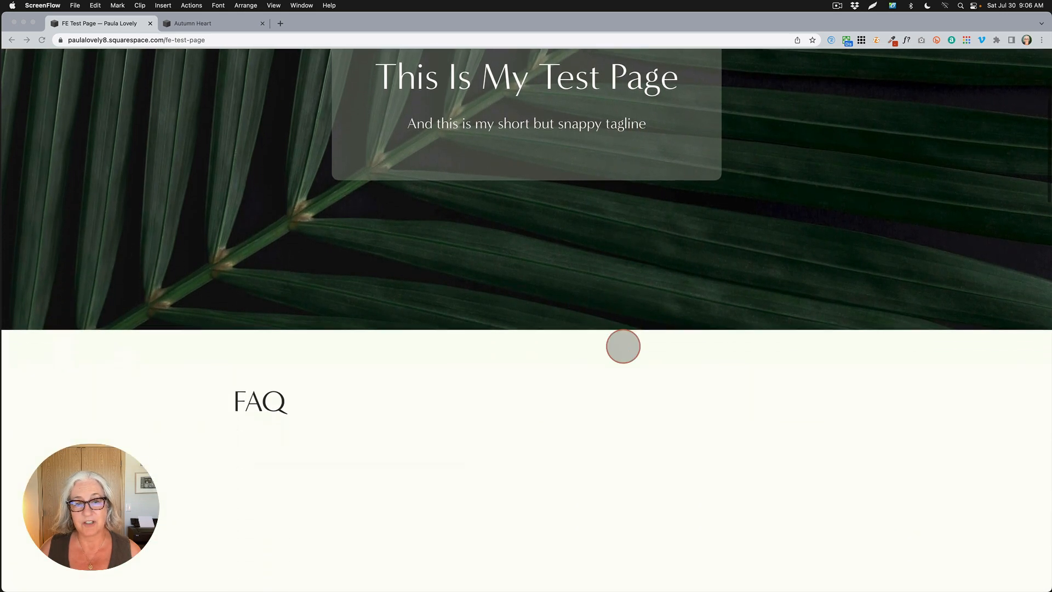
pyautogui.scroll(-3, 623, 346)
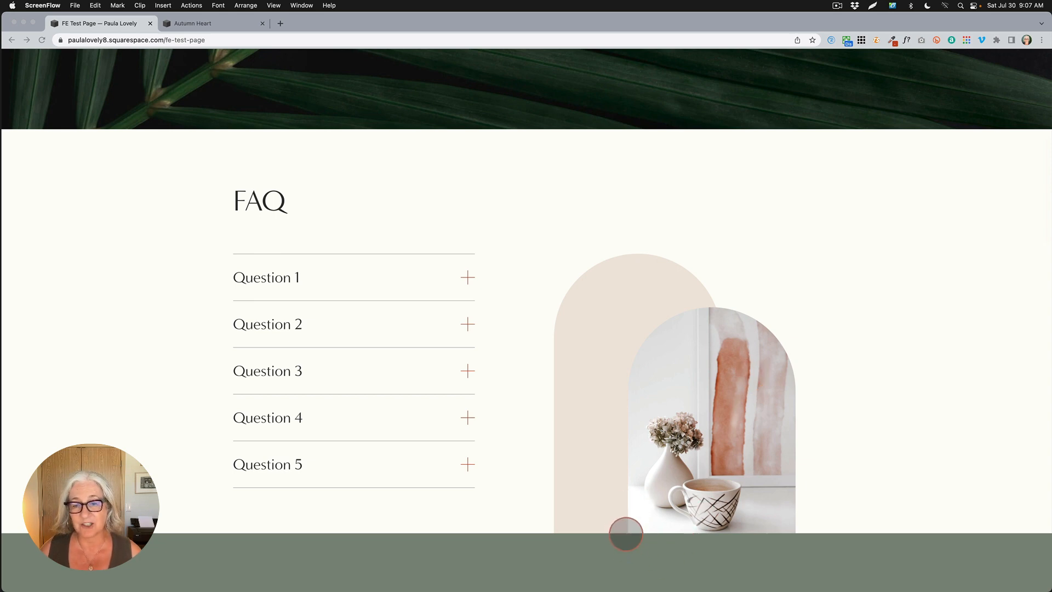
pyautogui.scroll(-15, 626, 534)
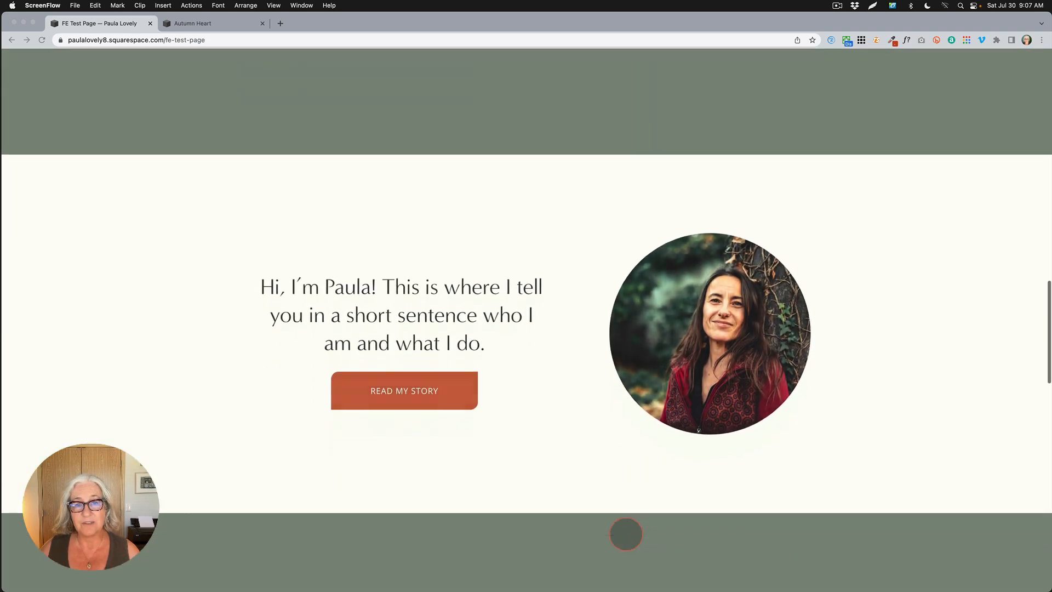
pyautogui.scroll(-10, 626, 533)
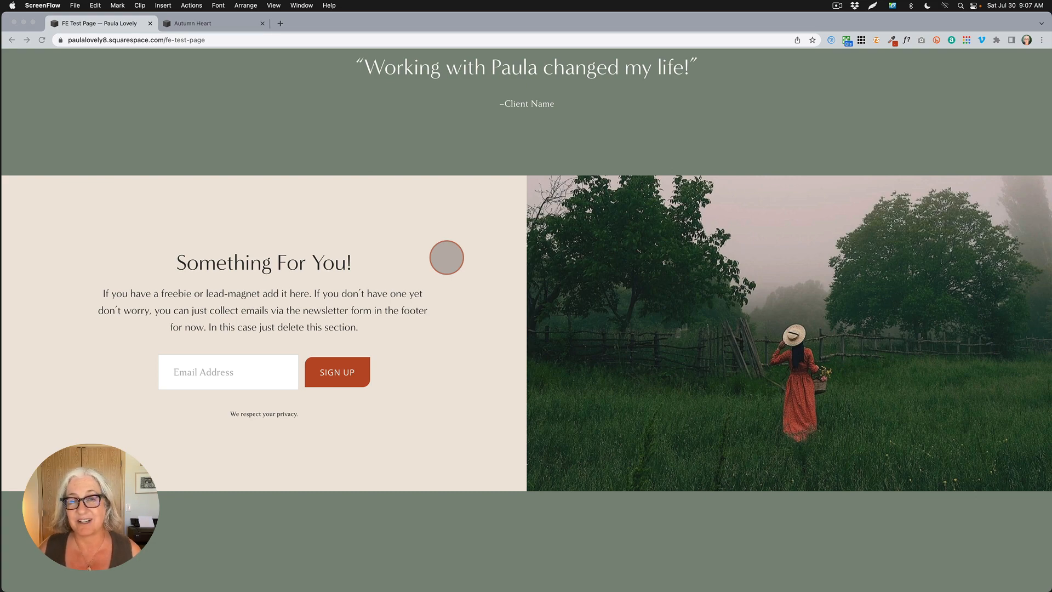
pyautogui.scroll(20, 446, 257)
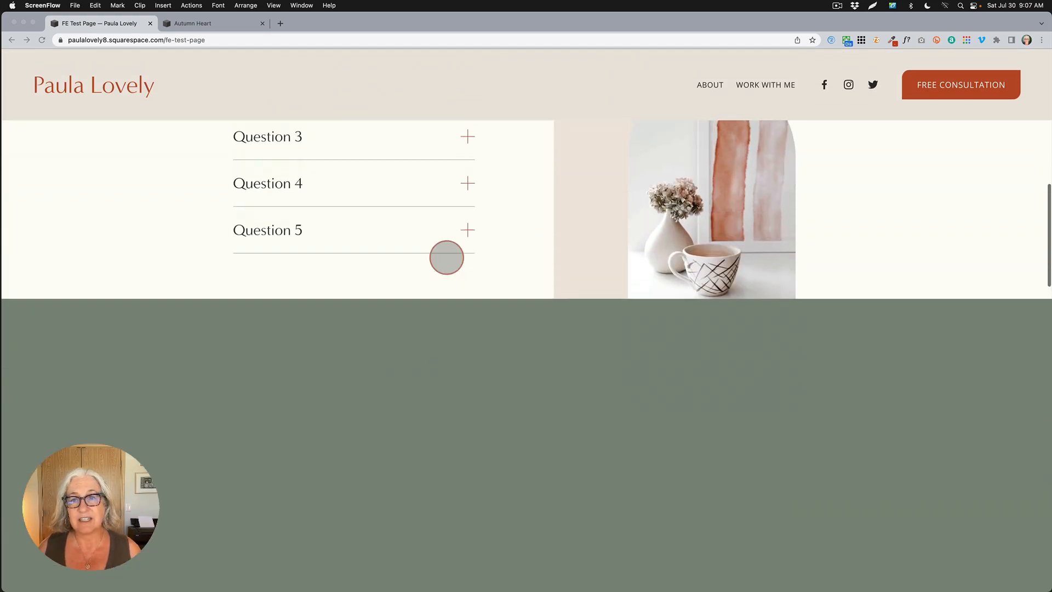
pyautogui.scroll(15, 446, 258)
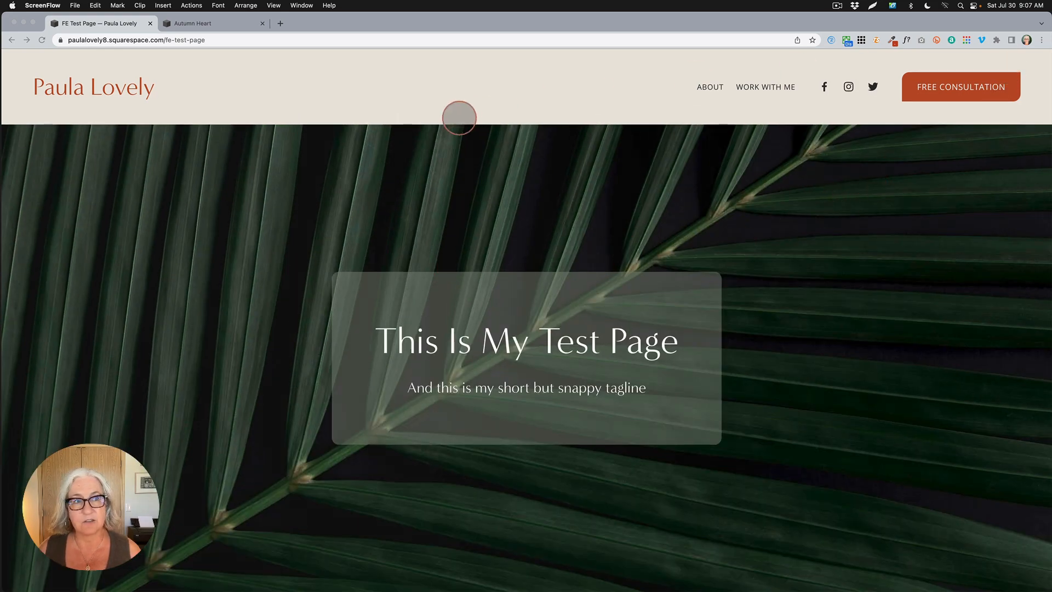
# Open the FE Test Page for editing and look over its sections down to the introduction with the round portrait
pyautogui.click(459, 118)
pyautogui.press('Escape')
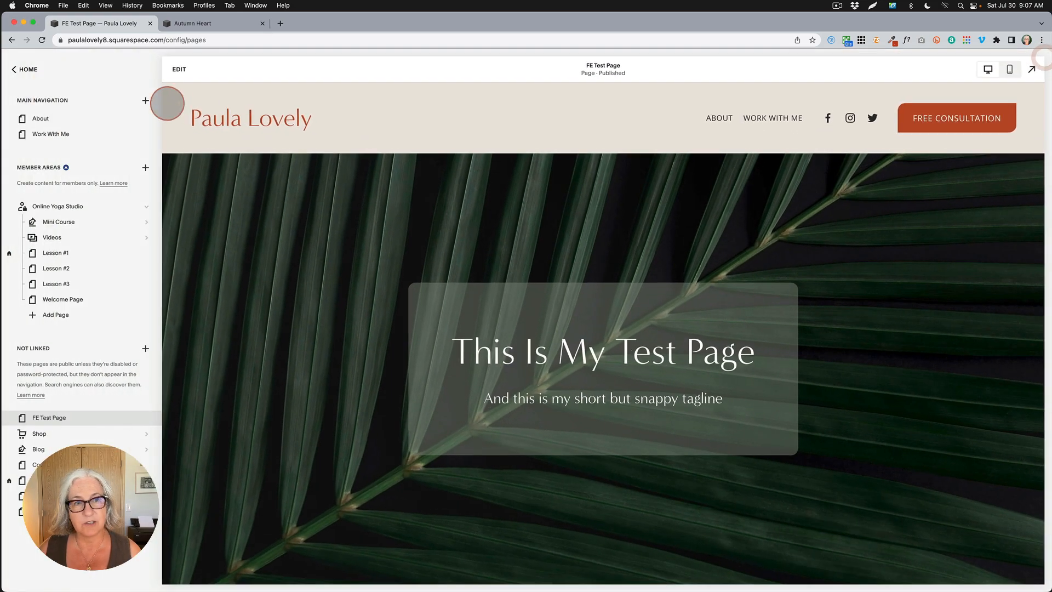
pyautogui.click(180, 69)
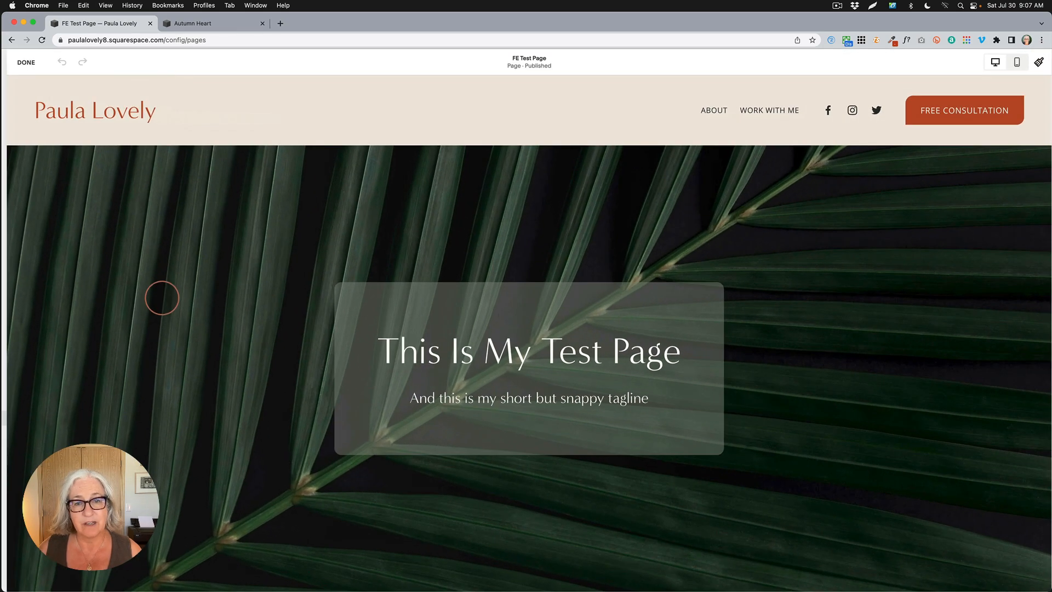
pyautogui.scroll(-15, 164, 312)
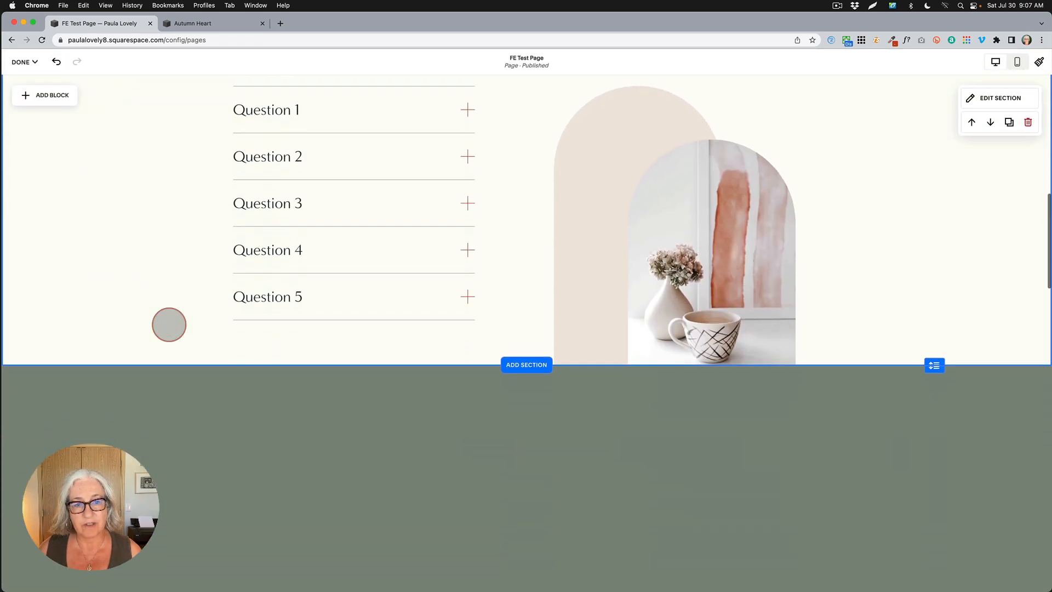
pyautogui.scroll(-8, 169, 324)
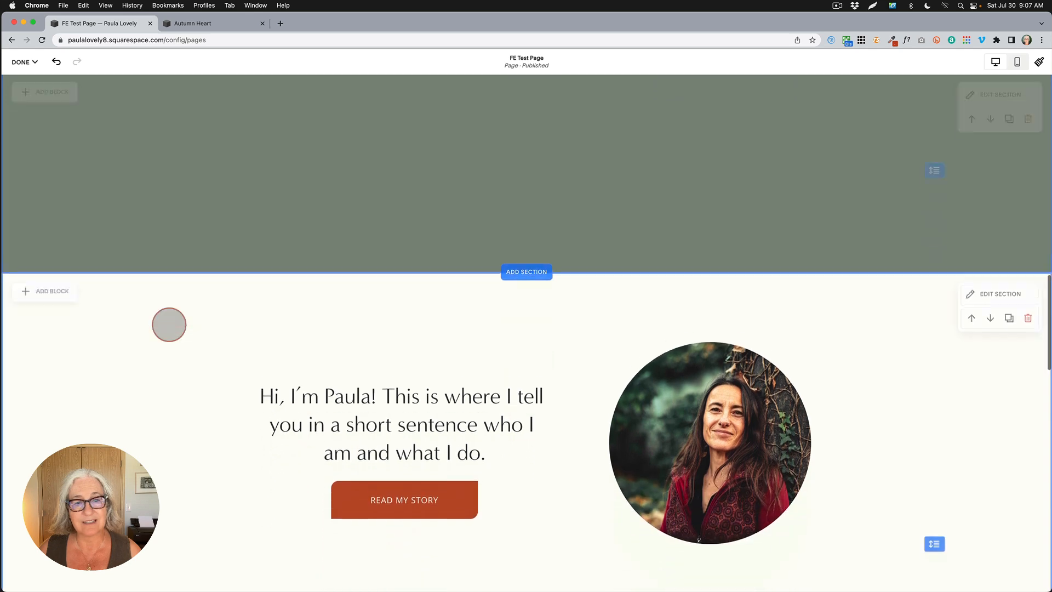
pyautogui.scroll(-2, 169, 324)
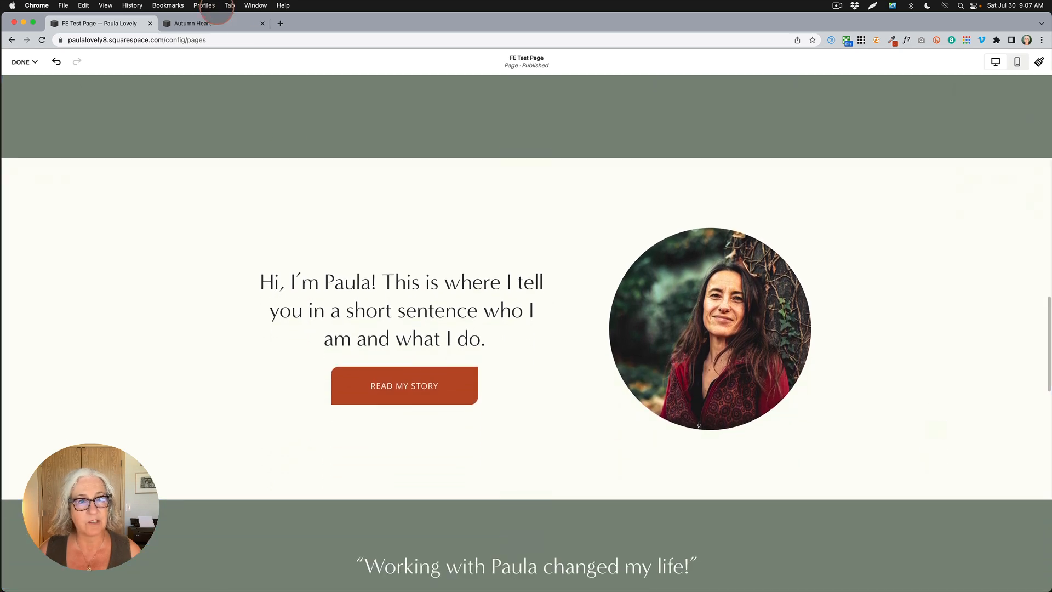
# Switch to the Autumn Heart site, open its Welcome page for editing and upgrade the "Hi, I'm Autumn!" section
pyautogui.click(214, 23)
pyautogui.scroll(-8, 197, 143)
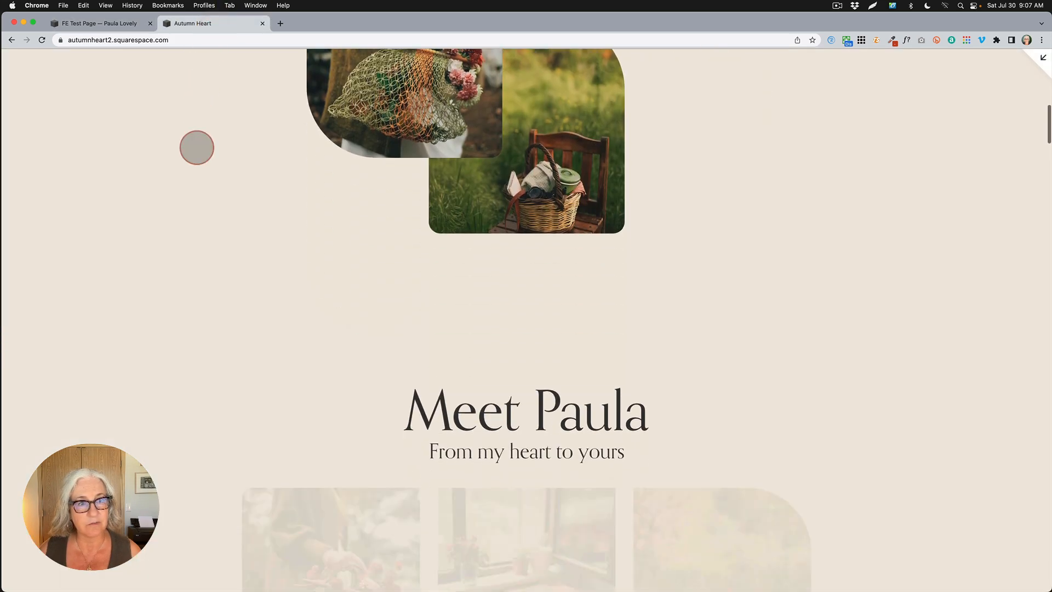
pyautogui.scroll(-10, 196, 148)
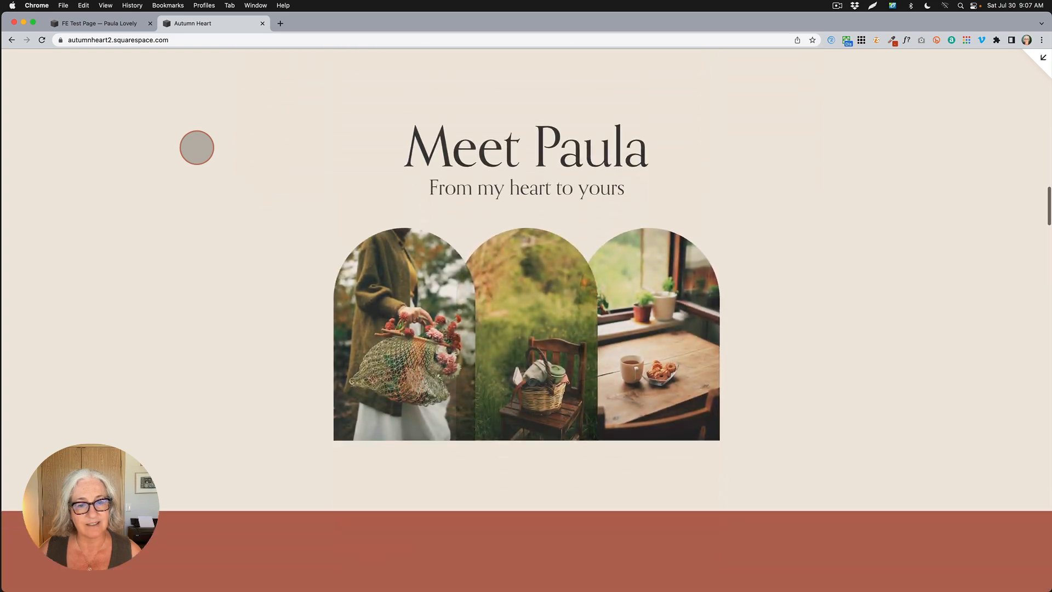
pyautogui.scroll(-10, 197, 148)
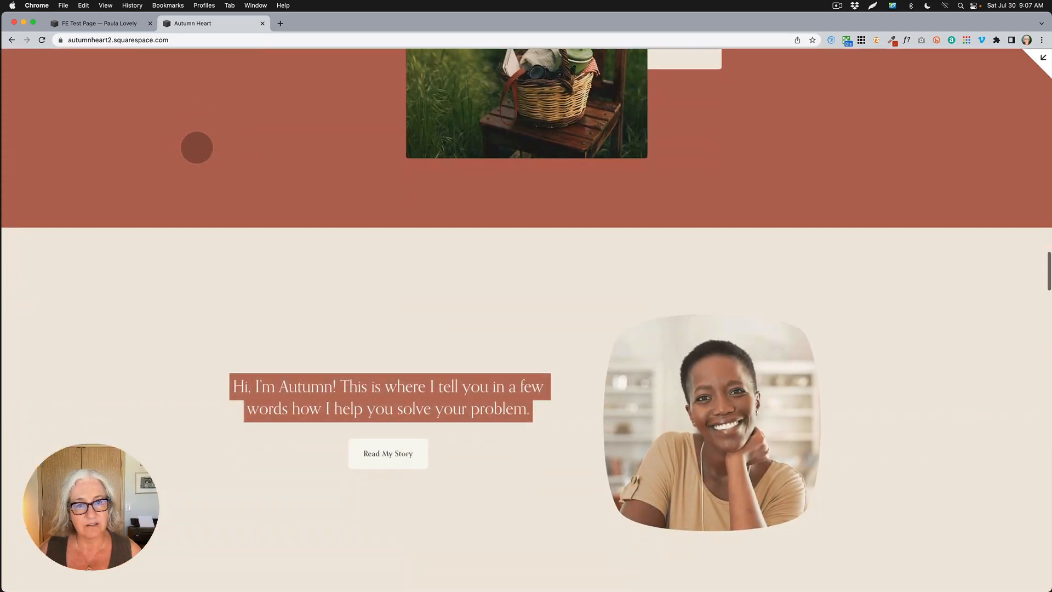
pyautogui.press('Escape')
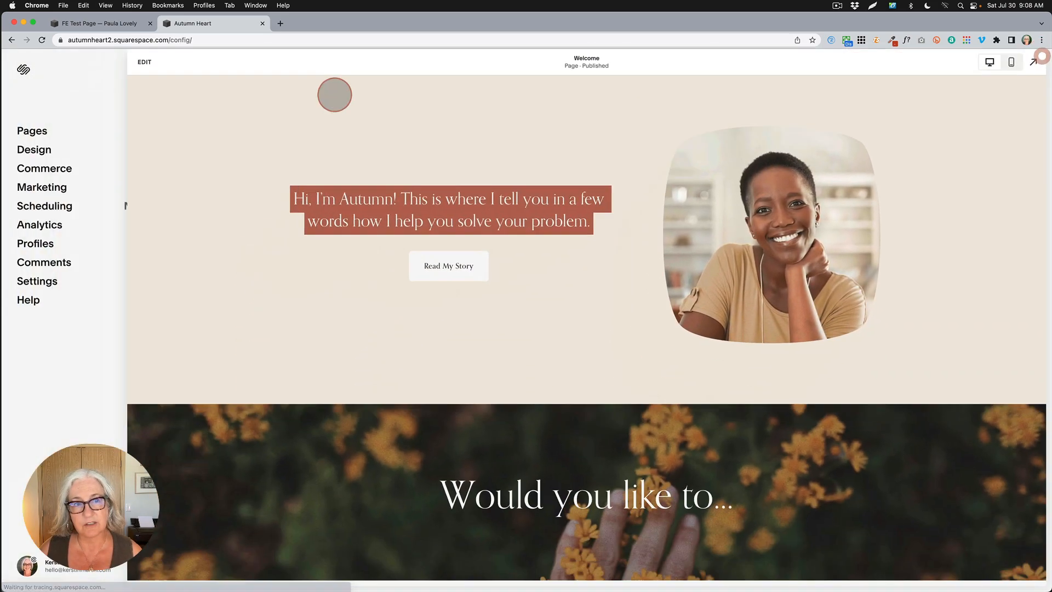
pyautogui.click(179, 69)
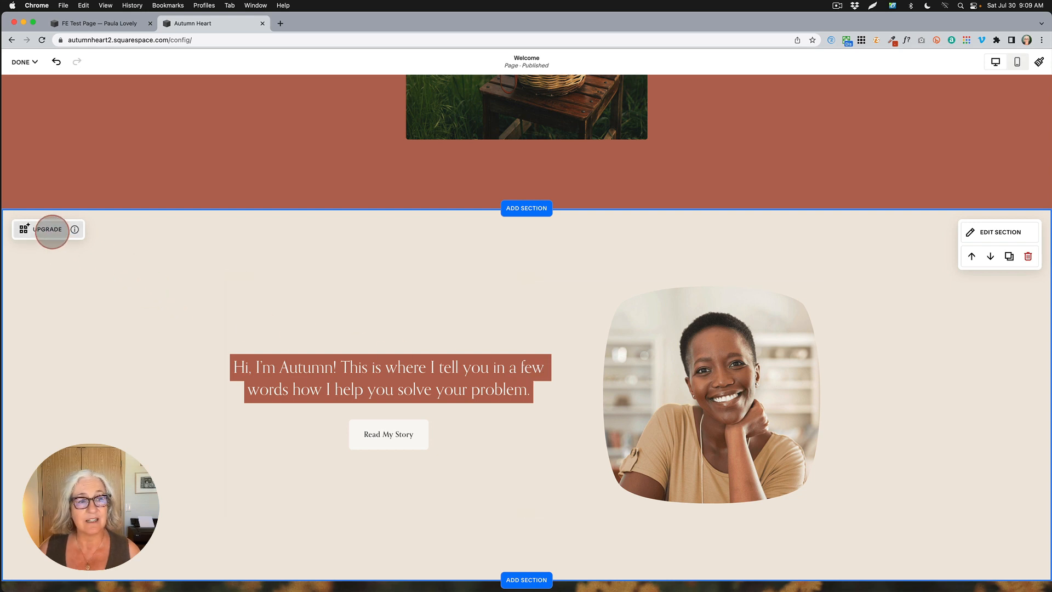
pyautogui.click(50, 229)
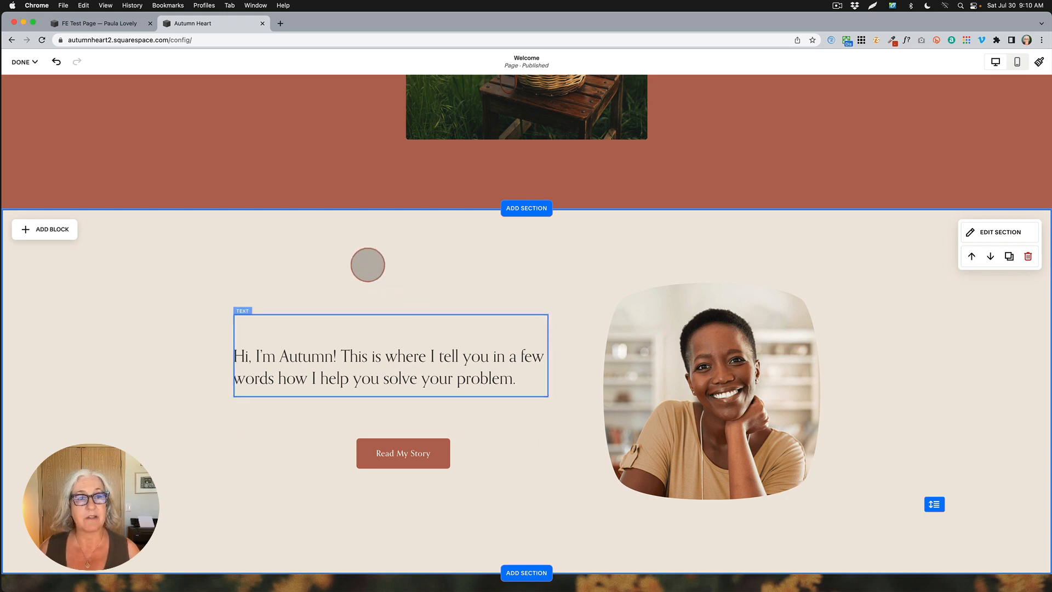
# Return to the FE Test Page and add a text block to the empty green section below the FAQ section
pyautogui.click(119, 23)
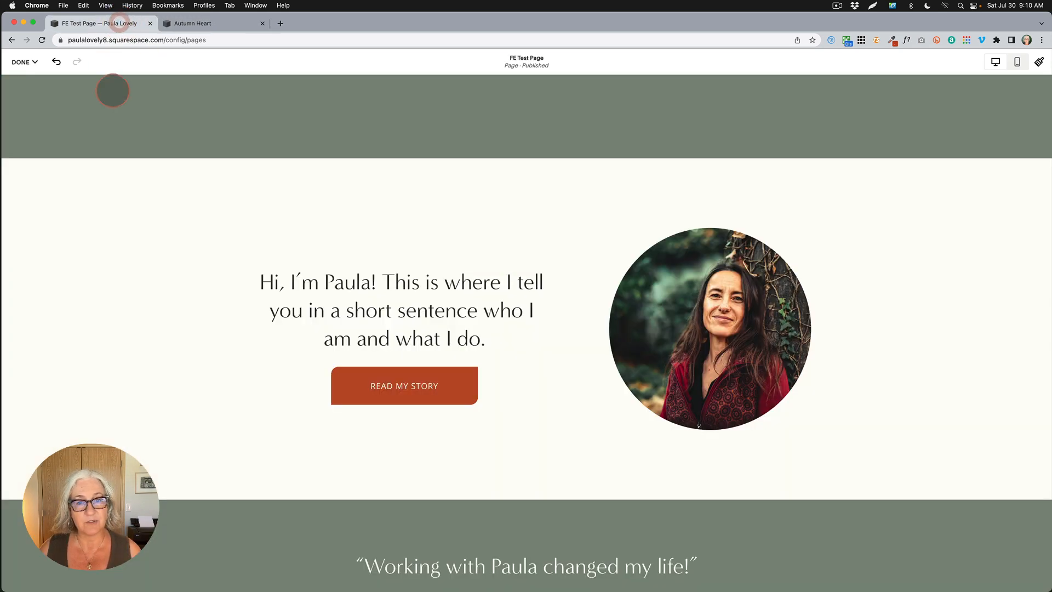
pyautogui.scroll(-10, 254, 244)
pyautogui.scroll(5, 253, 245)
pyautogui.scroll(1, 253, 245)
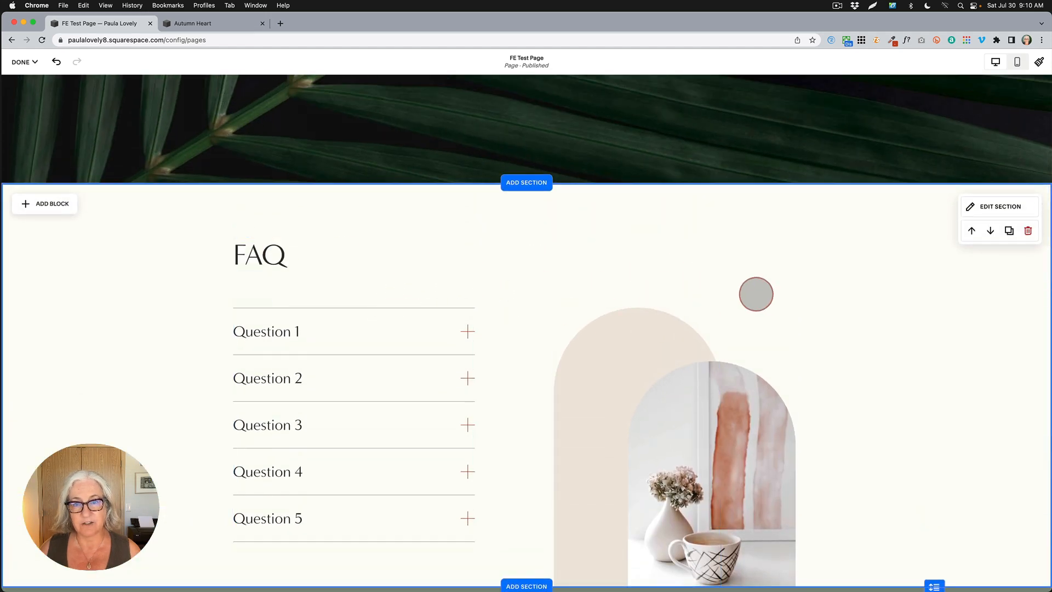
pyautogui.scroll(-1, 805, 298)
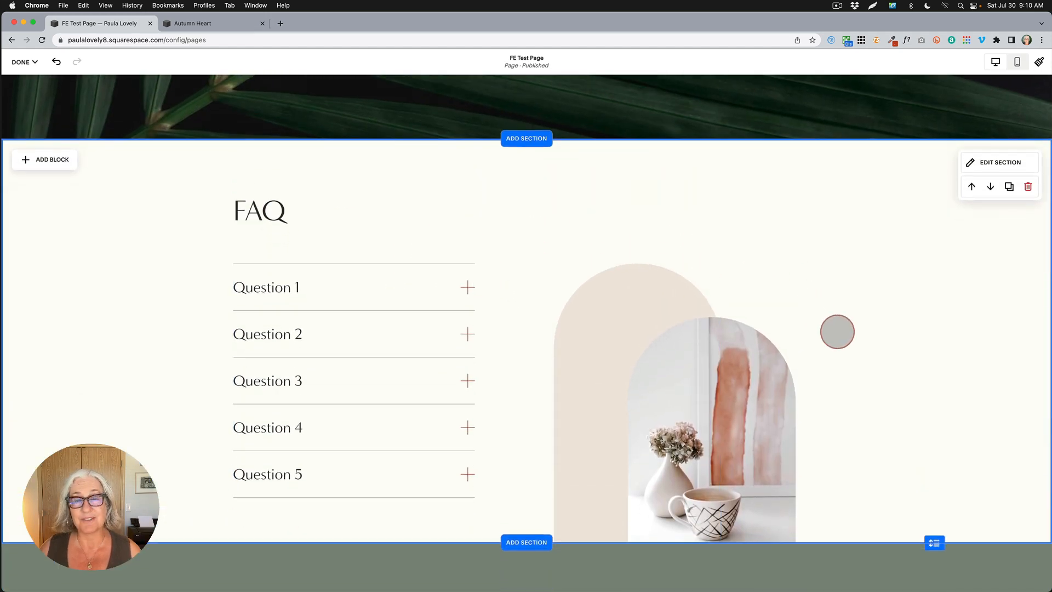
pyautogui.scroll(-8, 837, 331)
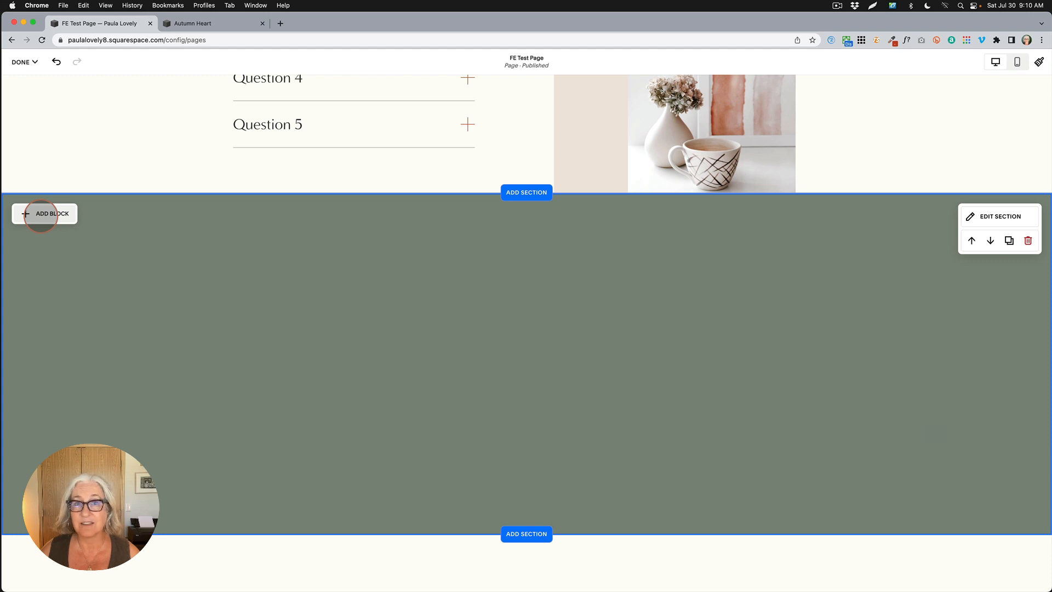
pyautogui.click(40, 215)
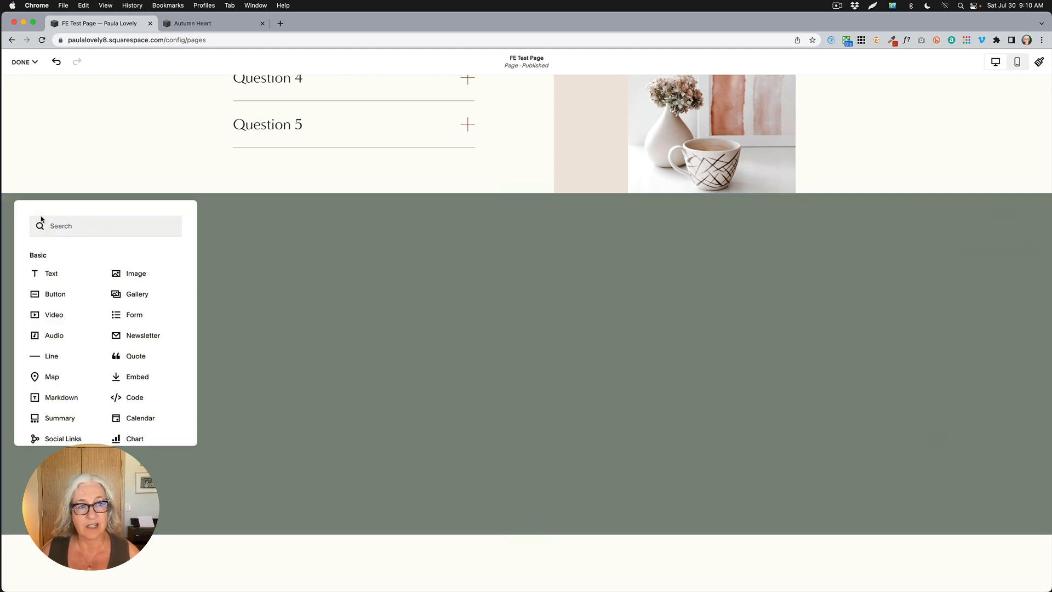
pyautogui.scroll(-3, 77, 276)
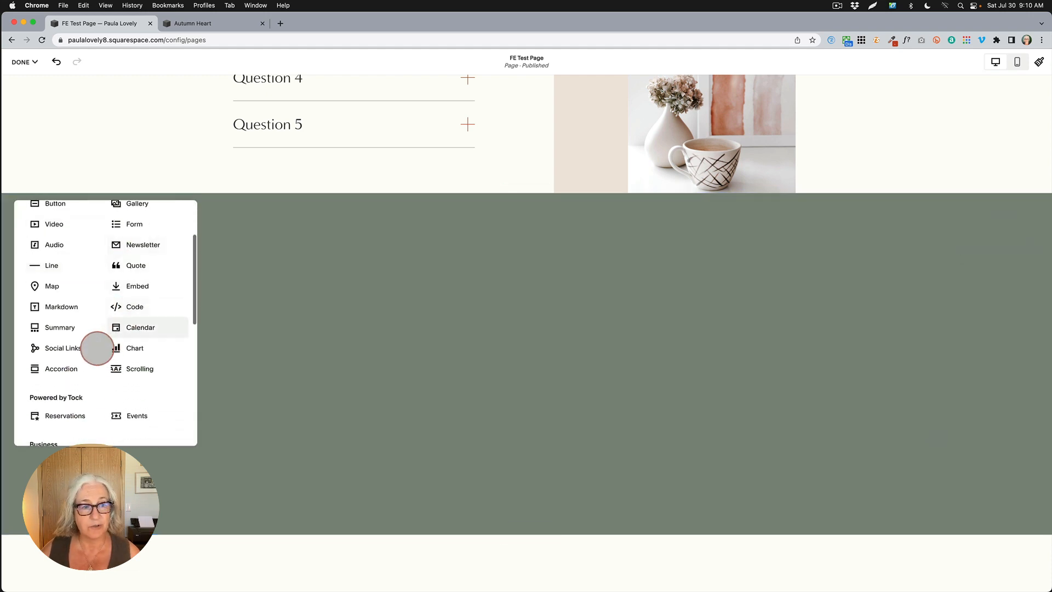
pyautogui.scroll(3, 85, 343)
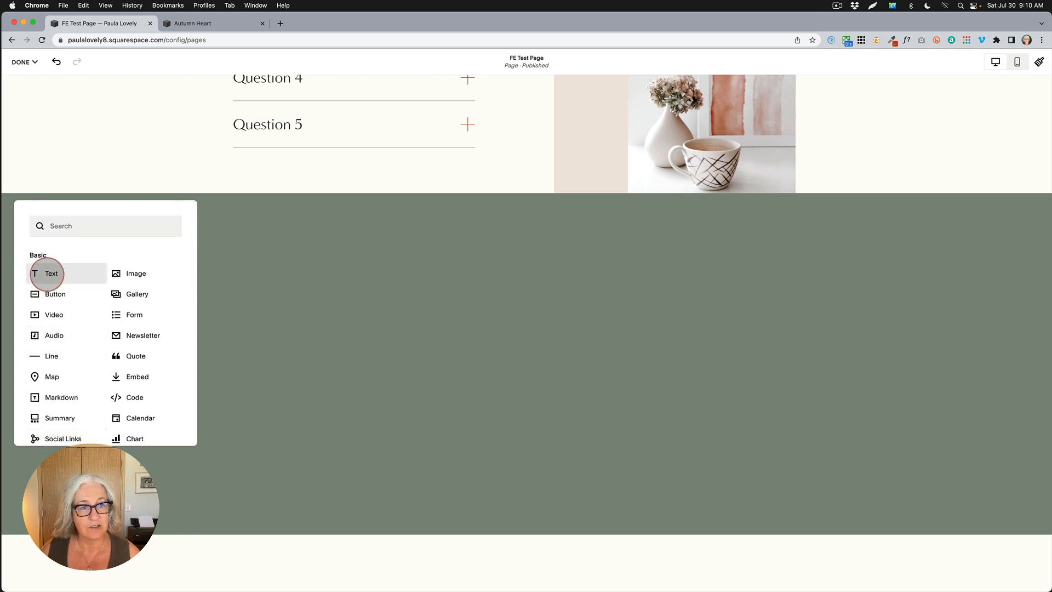
pyautogui.click(47, 273)
pyautogui.click(270, 305)
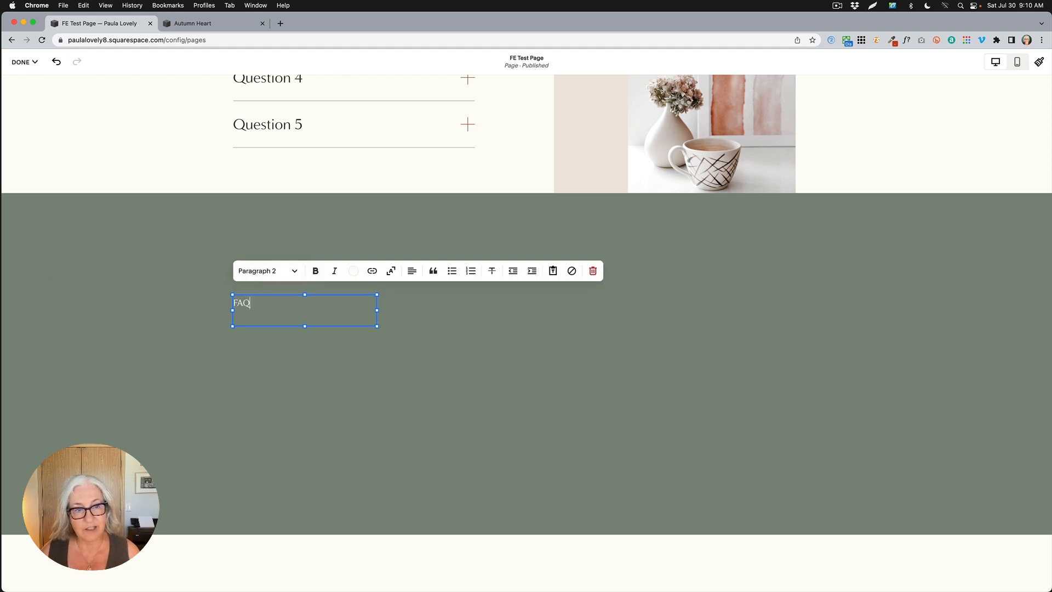
# Enter "FAQ" in the new text block and format it as Heading 2
pyautogui.click(256, 270)
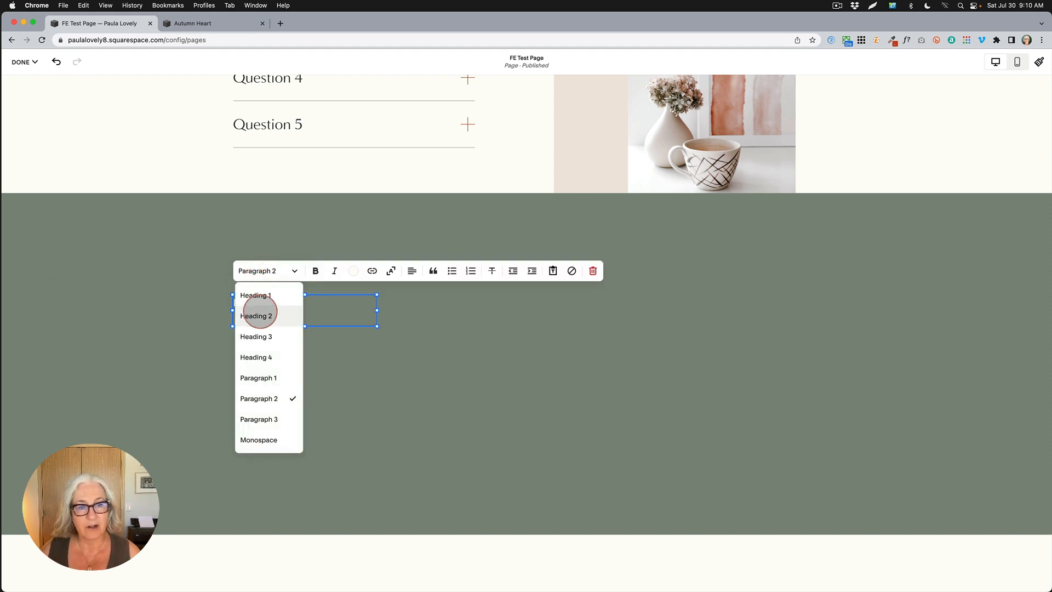
pyautogui.click(259, 315)
pyautogui.write('FAQ')
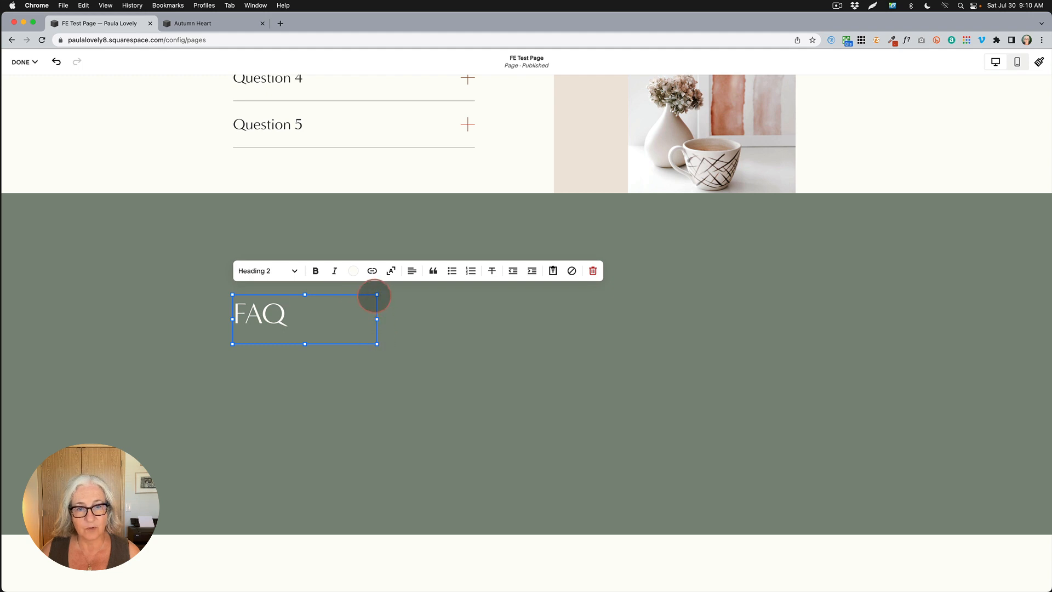
# Narrow the FAQ heading's text block in the green section so it fits closer around the word, and deselect it
pyautogui.moveTo(376, 344); pyautogui.dragTo(328, 343)
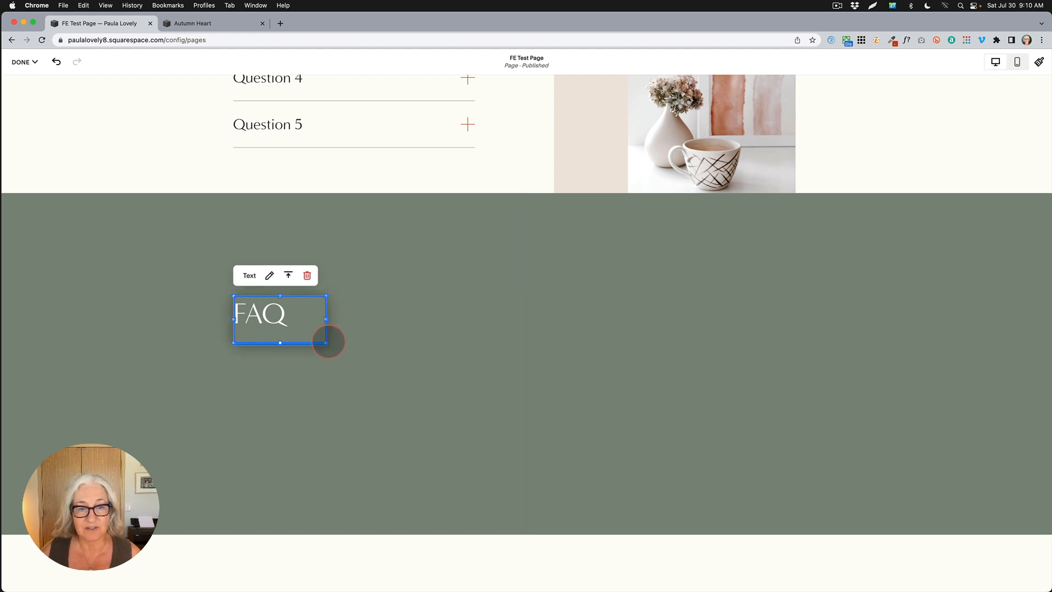
pyautogui.moveTo(328, 341)
pyautogui.mouseDown()
pyautogui.moveTo(338, 343)
pyautogui.moveTo(308, 340)
pyautogui.moveTo(420, 393)
pyautogui.moveTo(476, 351)
pyautogui.moveTo(439, 418)
pyautogui.moveTo(336, 417)
pyautogui.moveTo(389, 336)
pyautogui.moveTo(452, 373)
pyautogui.moveTo(359, 373)
pyautogui.moveTo(340, 317)
pyautogui.moveTo(321, 339)
pyautogui.mouseUp()
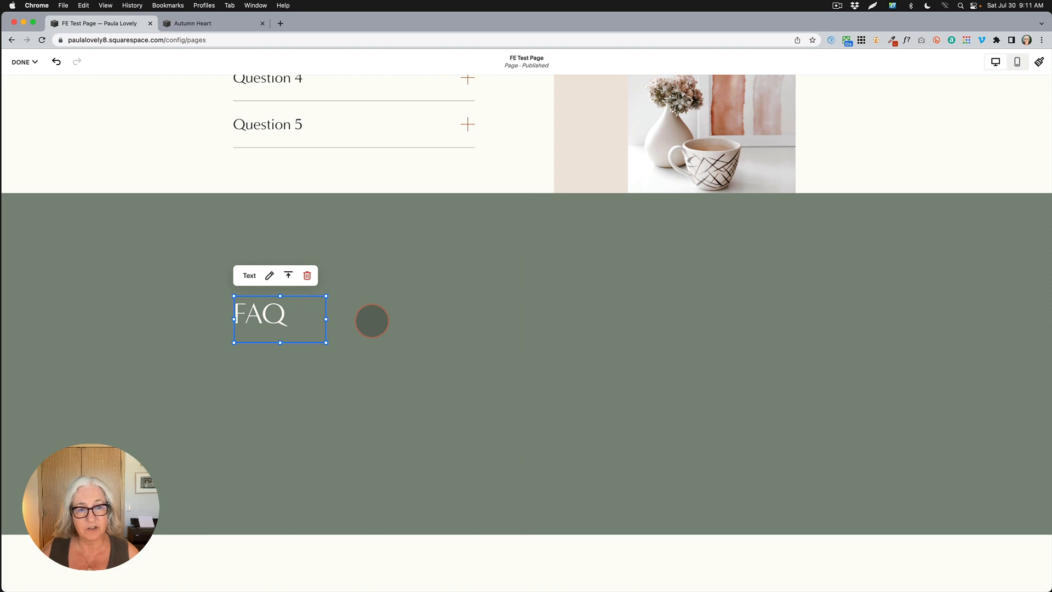
pyautogui.scroll(-1, 371, 320)
pyautogui.click(189, 287)
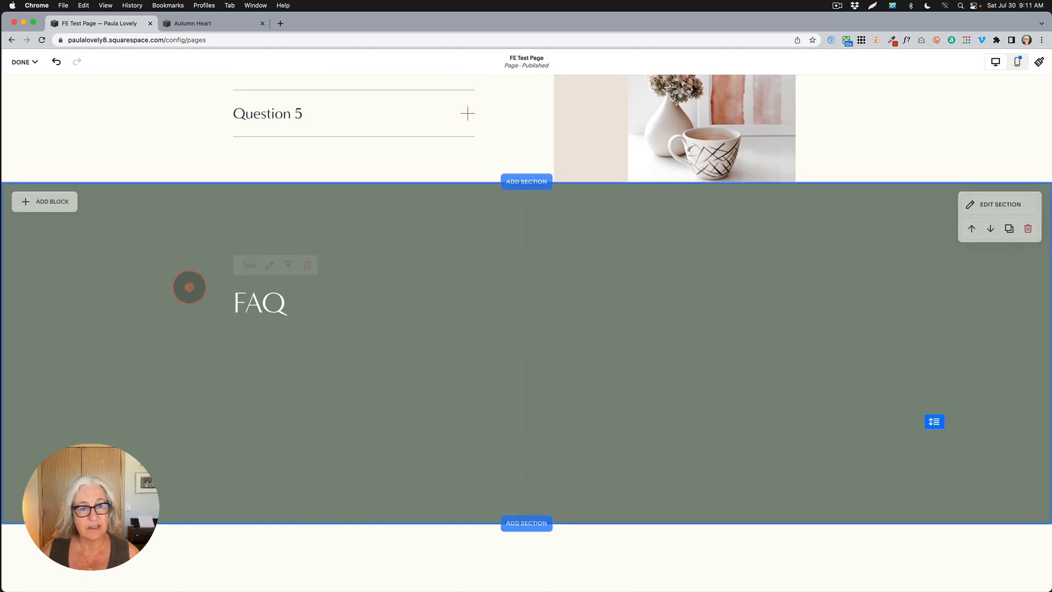
# Add an accordion block to the green section and position it directly beneath the FAQ heading
pyautogui.click(44, 202)
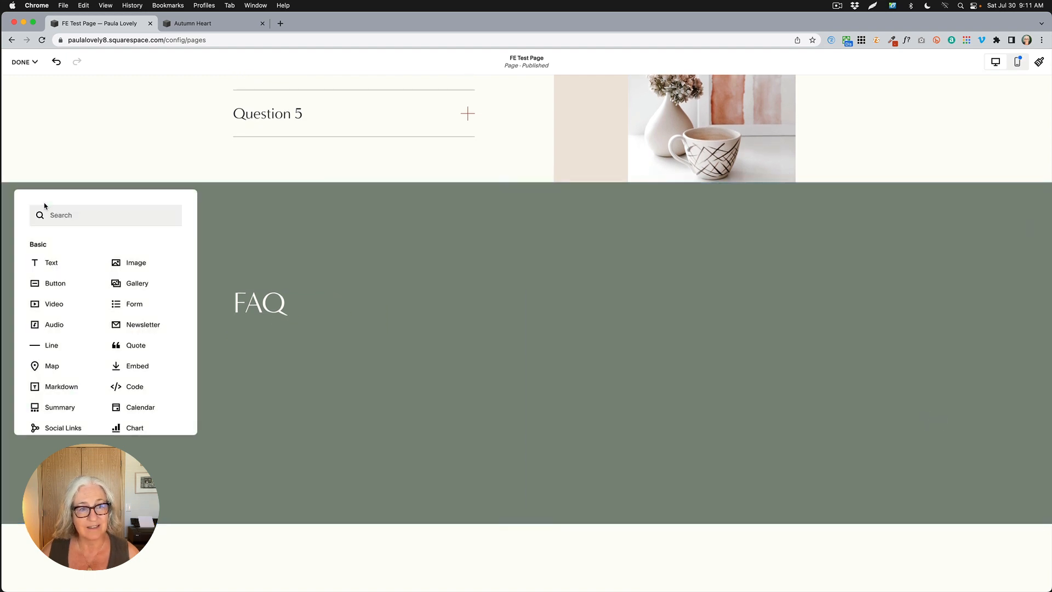
pyautogui.scroll(-3, 80, 323)
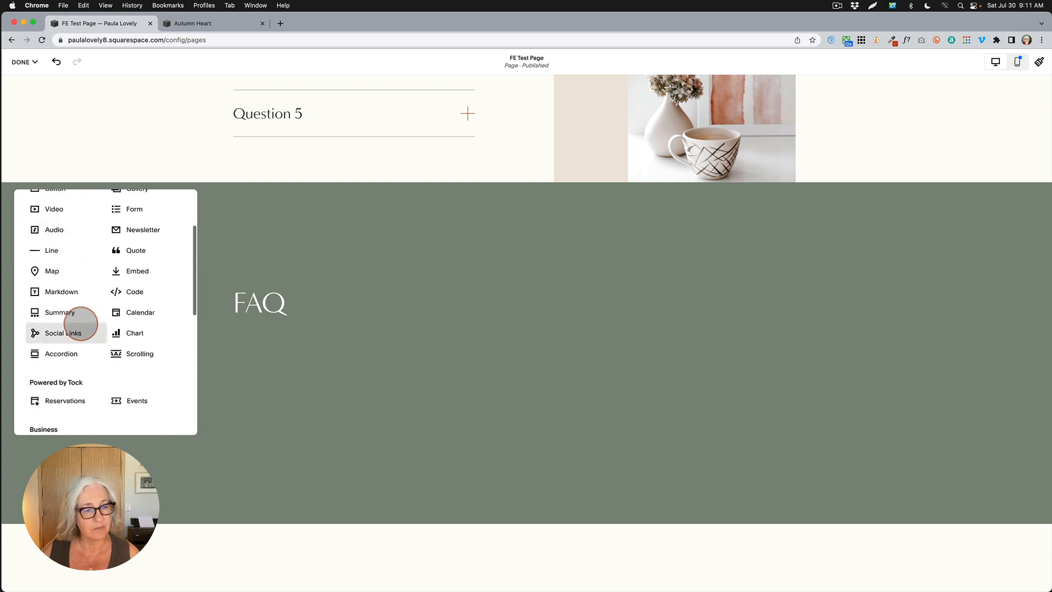
pyautogui.scroll(-1, 80, 325)
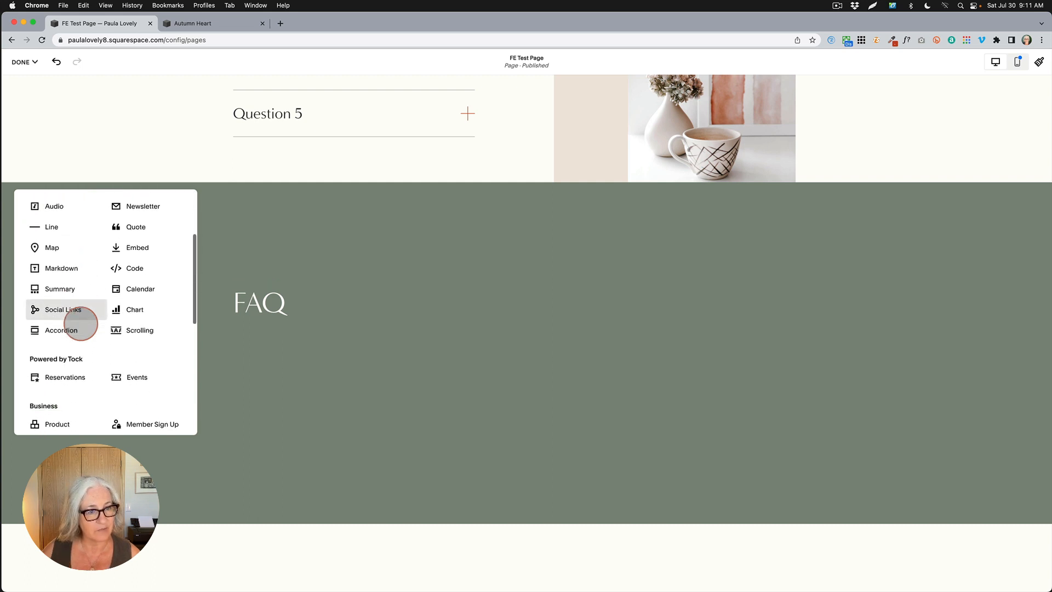
pyautogui.click(62, 329)
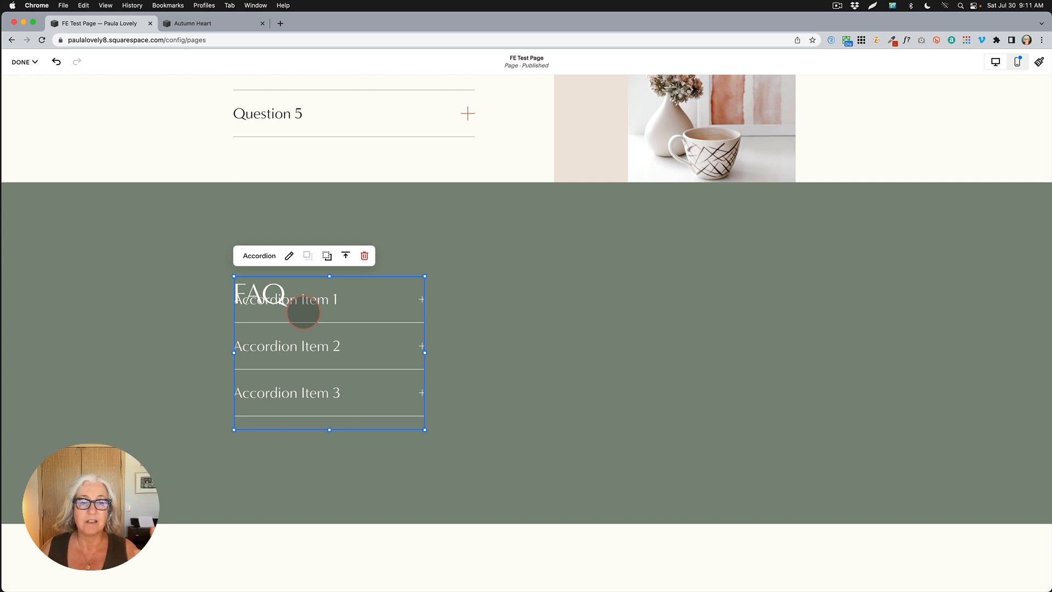
pyautogui.moveTo(300, 316); pyautogui.dragTo(290, 348)
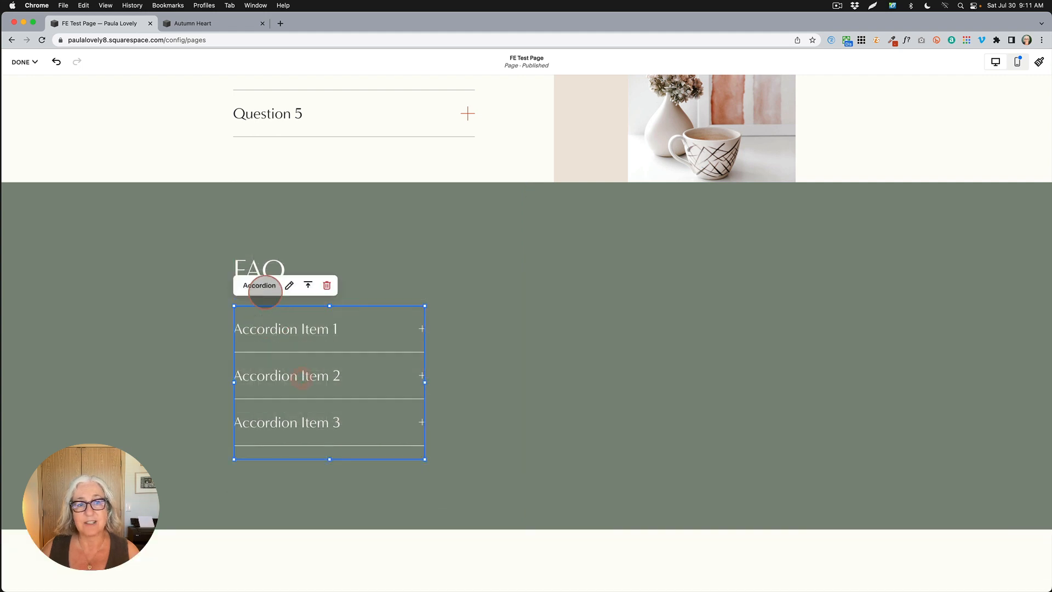
pyautogui.click(175, 331)
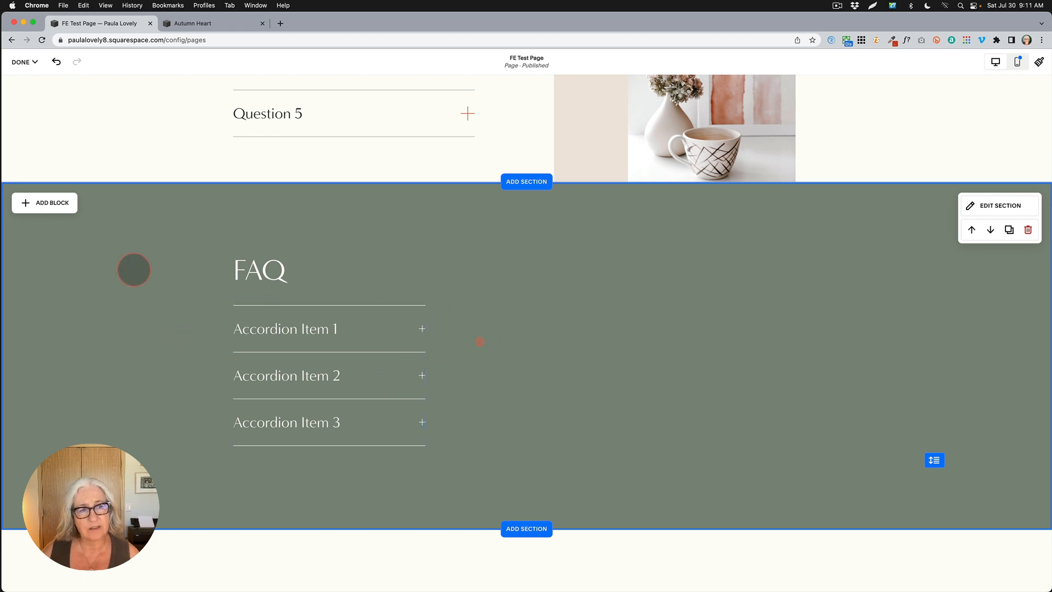
# Add a text block to the green section and place it beside the accordion as a tall, empty rectangle
pyautogui.scroll(5, 136, 242)
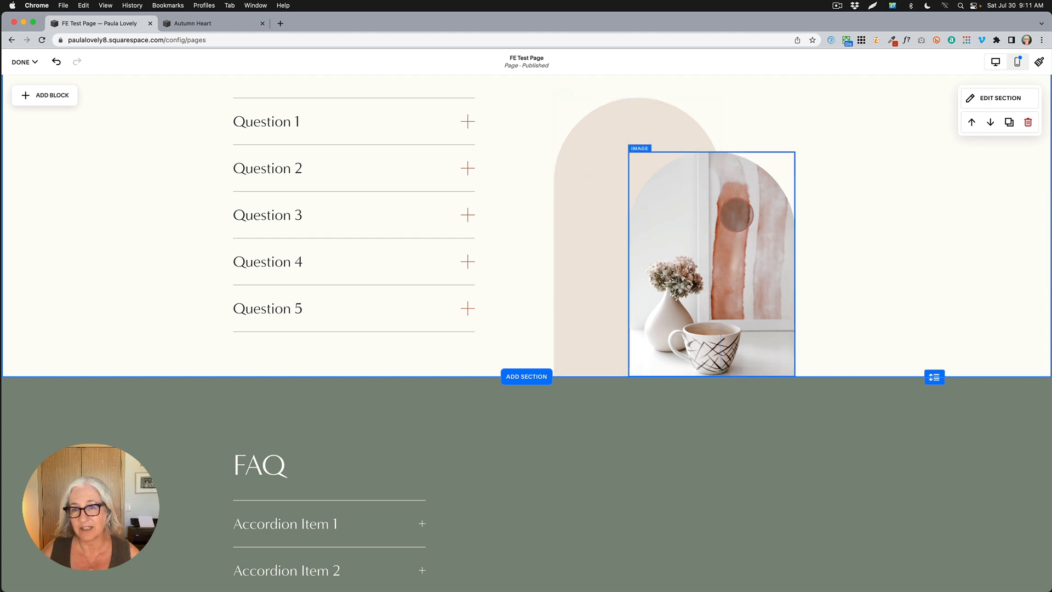
pyautogui.scroll(-4, 394, 352)
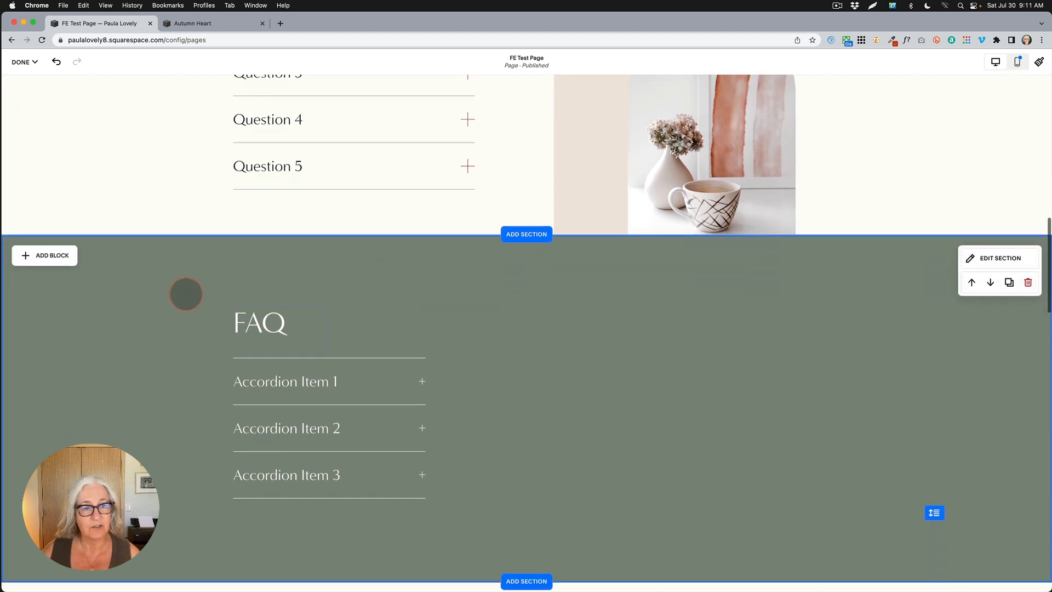
pyautogui.click(46, 248)
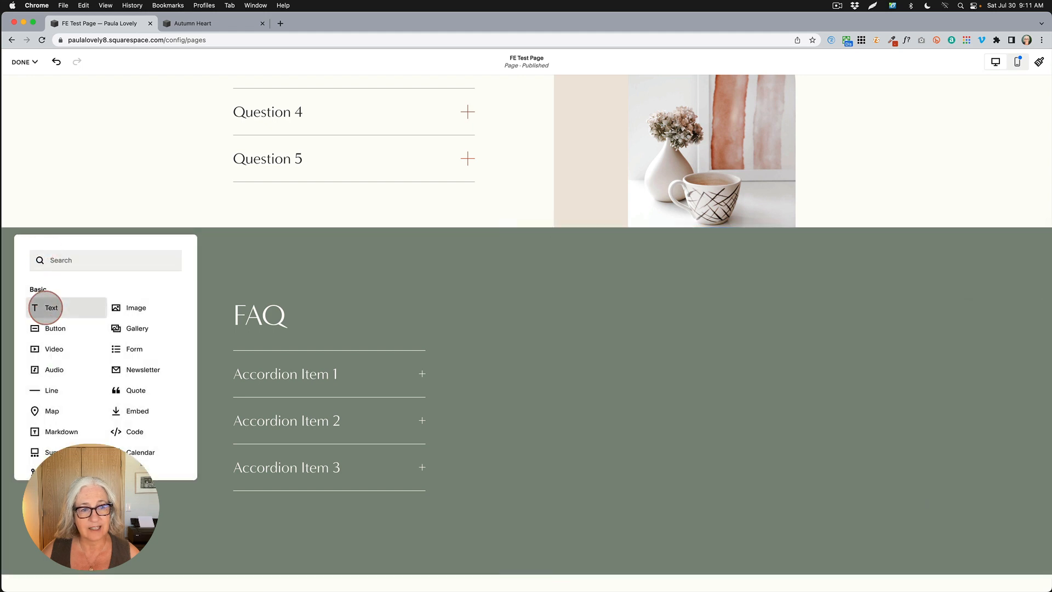
pyautogui.click(44, 306)
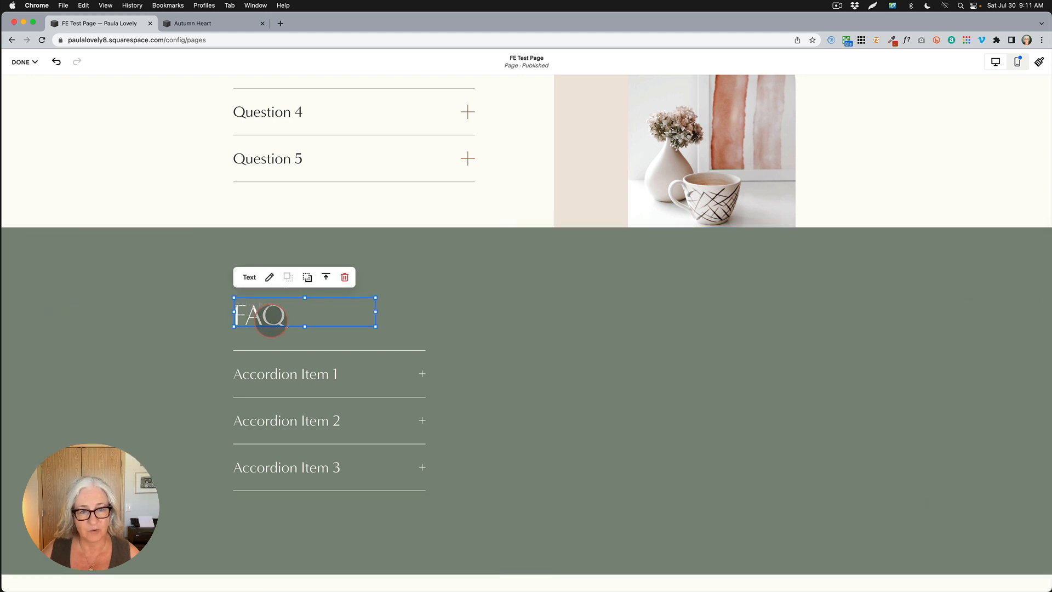
pyautogui.moveTo(271, 319); pyautogui.dragTo(626, 540)
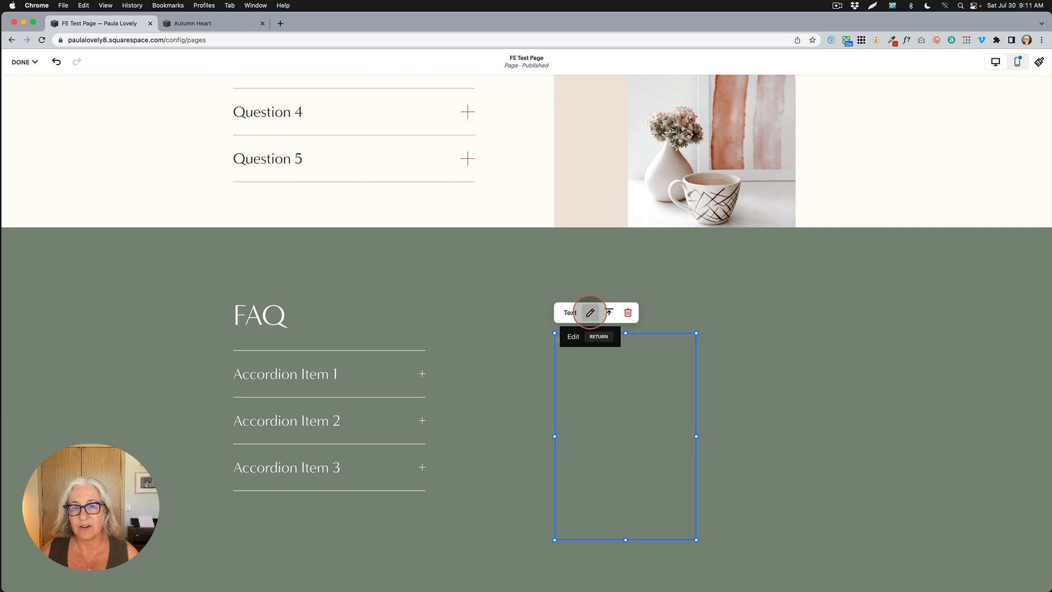
# Turn on the background of the empty text block beside the accordion
pyautogui.click(590, 312)
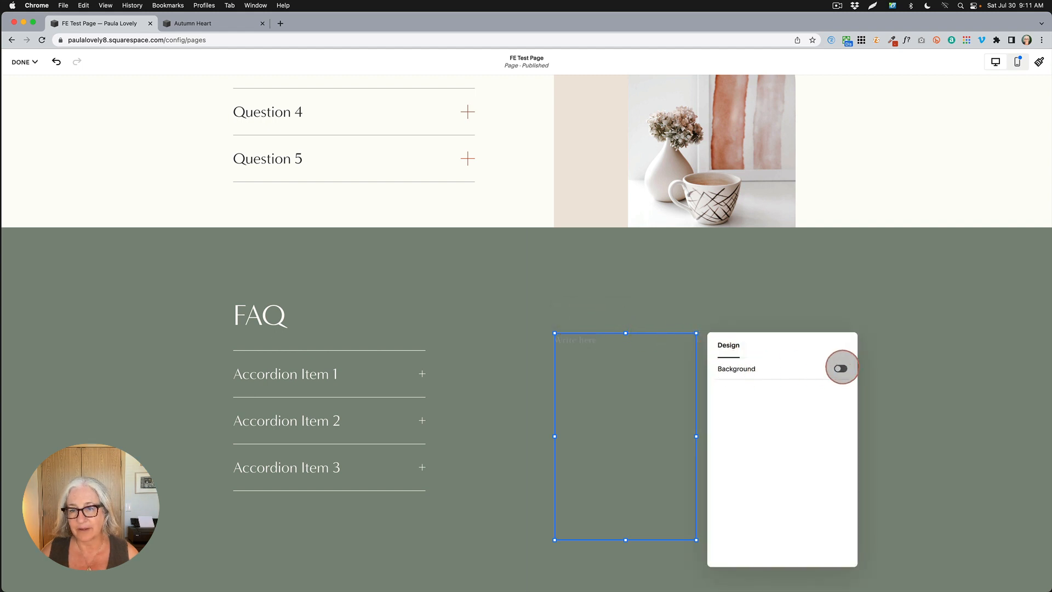
pyautogui.click(841, 367)
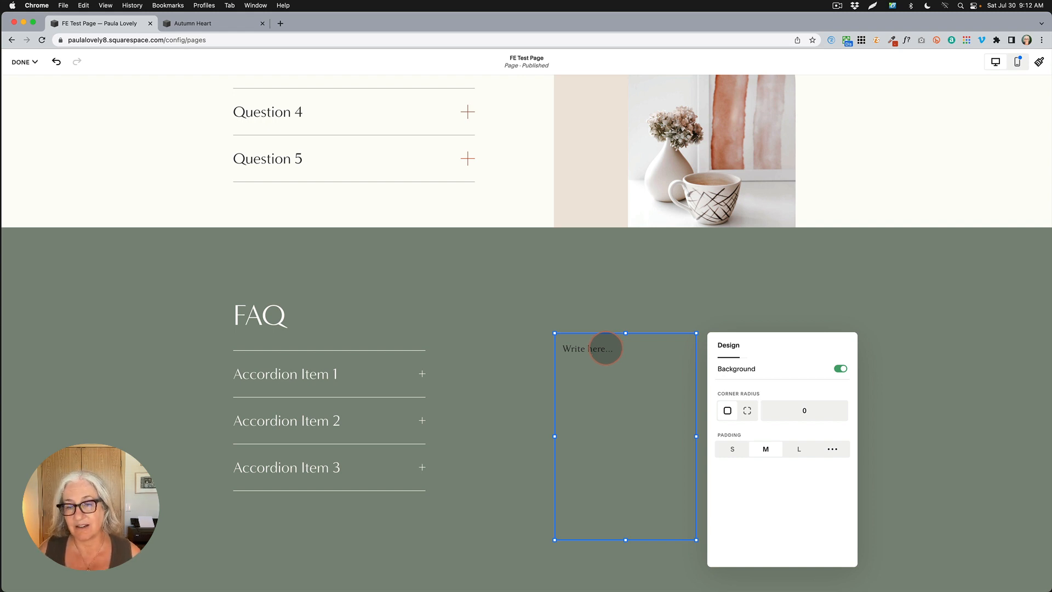
pyautogui.click(703, 315)
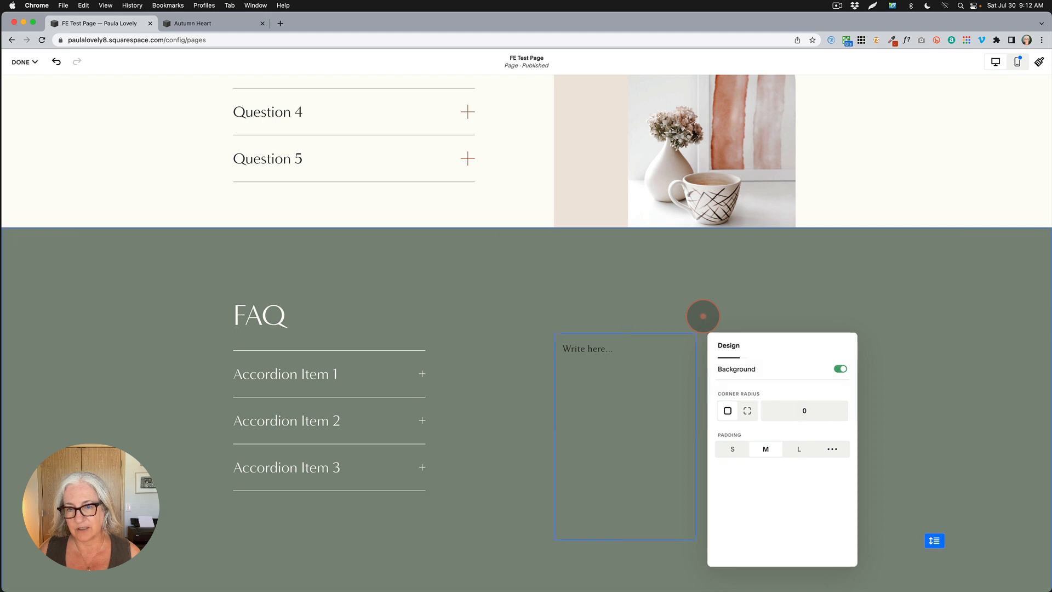
# Change the green FAQ section's color theme to Bright 2
pyautogui.click(976, 250)
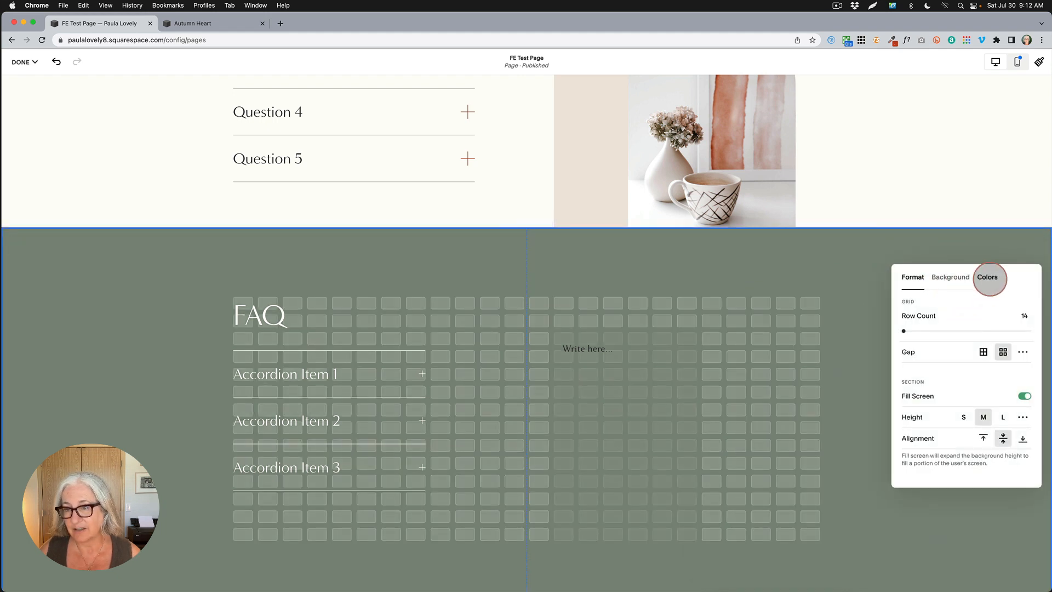
pyautogui.click(987, 277)
pyautogui.scroll(-3, 981, 394)
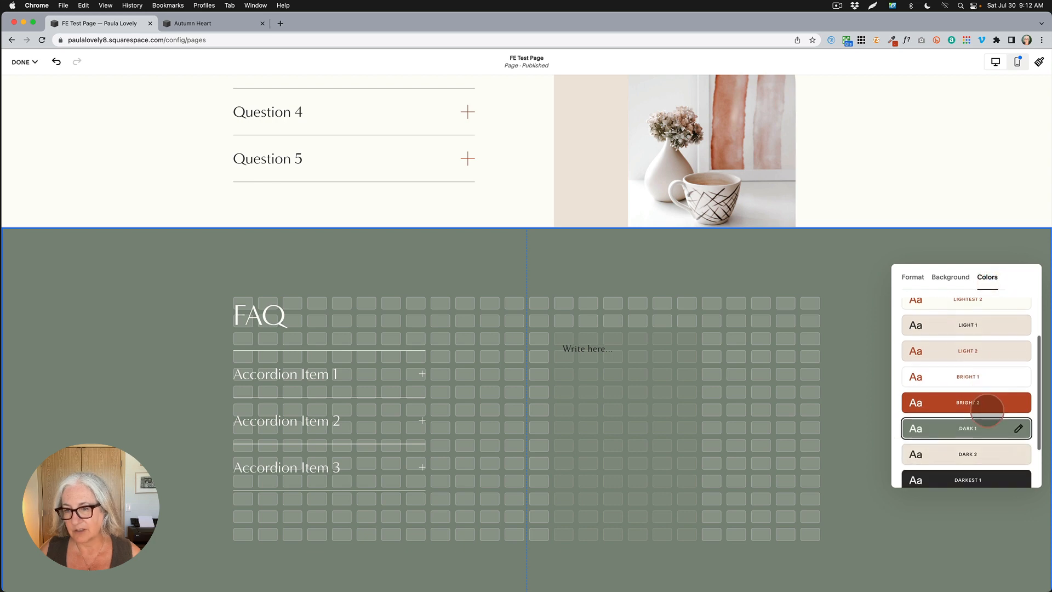
pyautogui.click(971, 402)
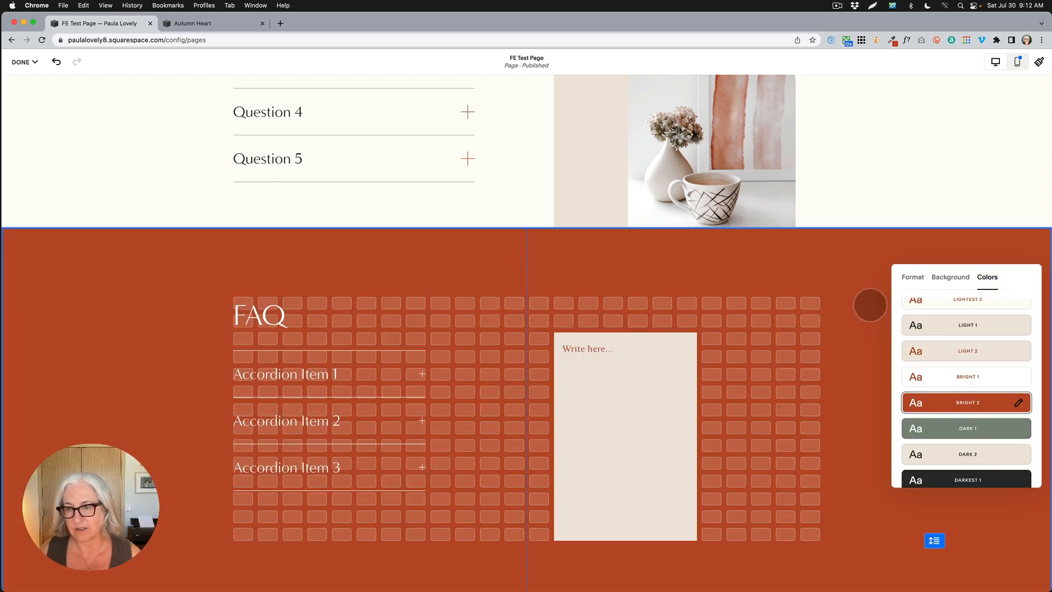
pyautogui.click(870, 304)
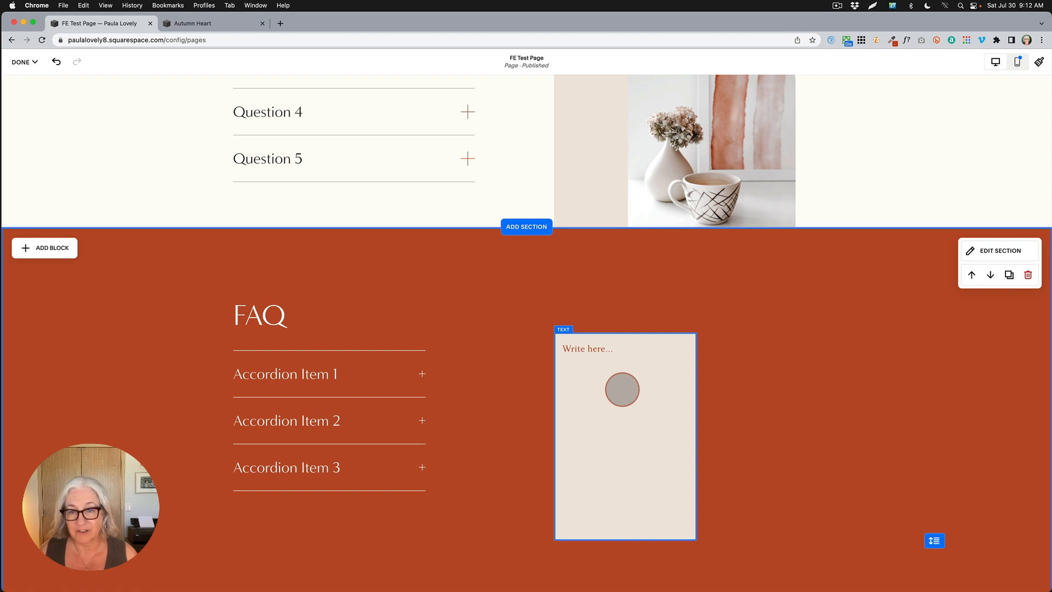
# Set the beige text block's top left and top right corner radius to 250 each and clear its placeholder text
pyautogui.scroll(2, 603, 373)
pyautogui.scroll(5, 603, 383)
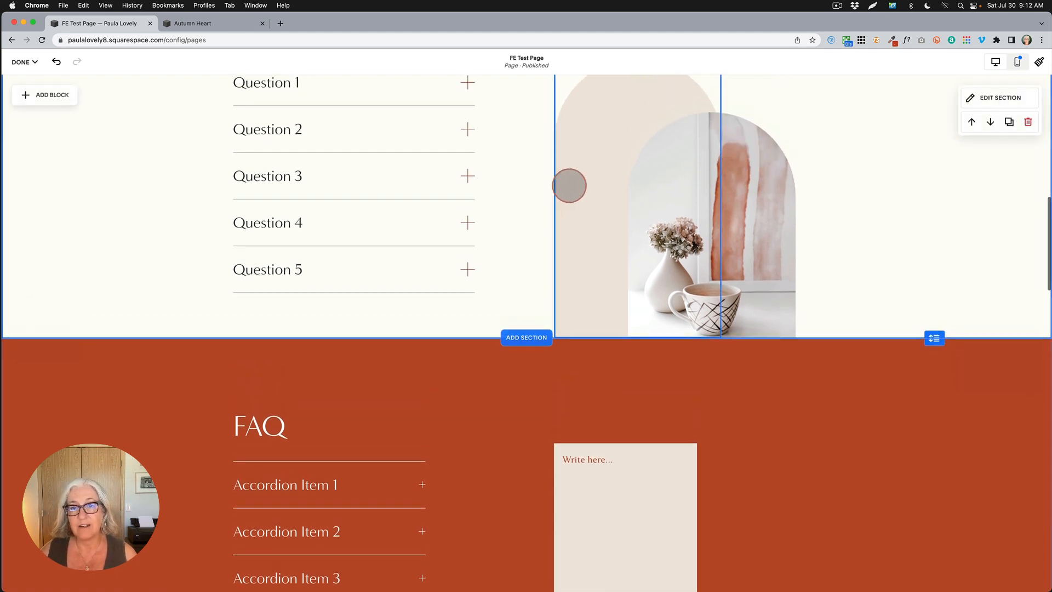
pyautogui.scroll(-7, 692, 373)
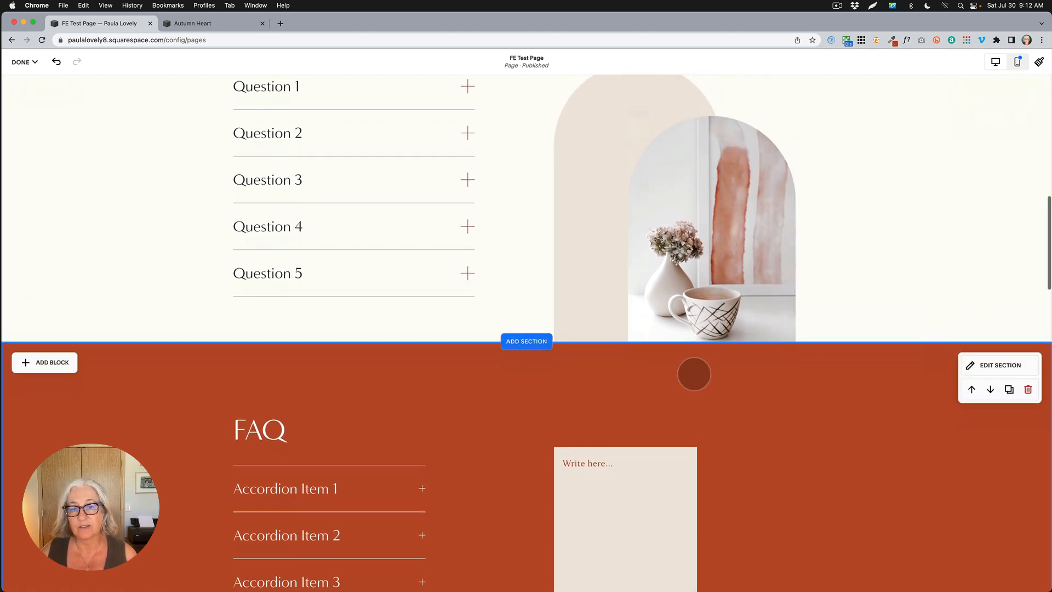
pyautogui.click(616, 398)
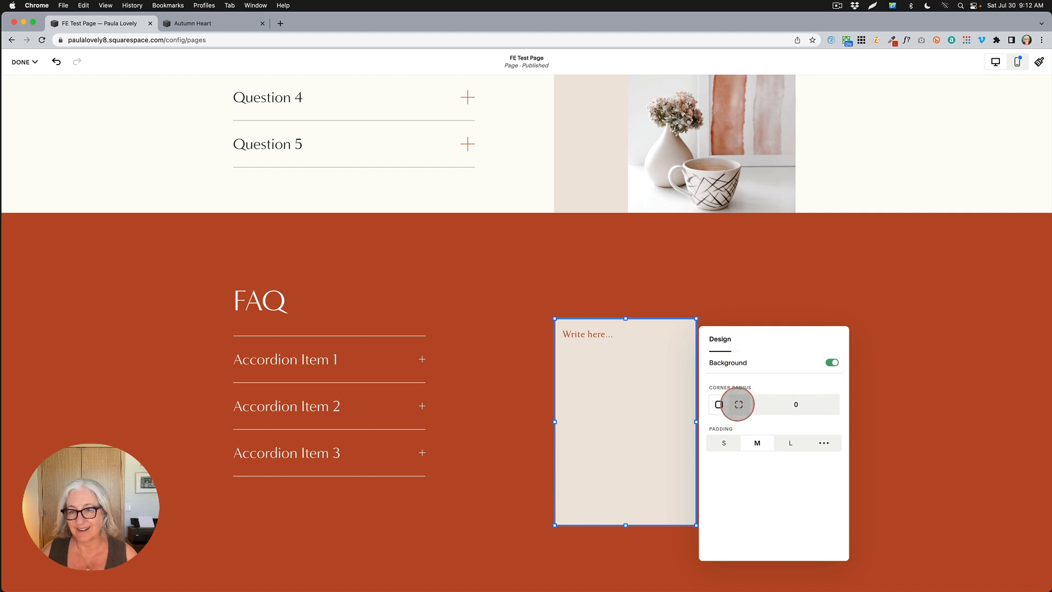
pyautogui.click(738, 403)
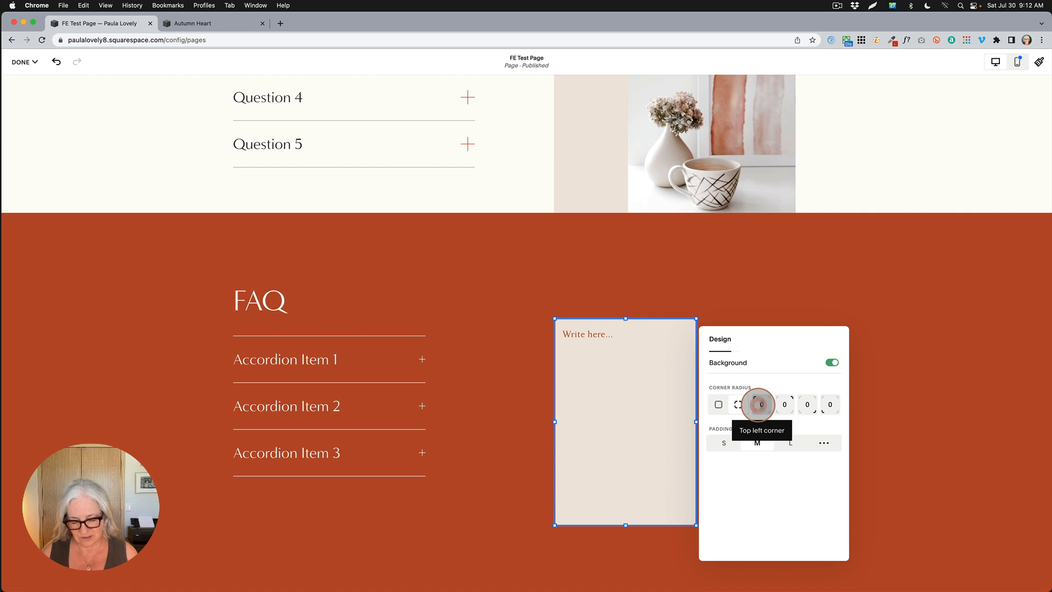
pyautogui.click(758, 403)
pyautogui.write('250')
pyautogui.press('Tab')
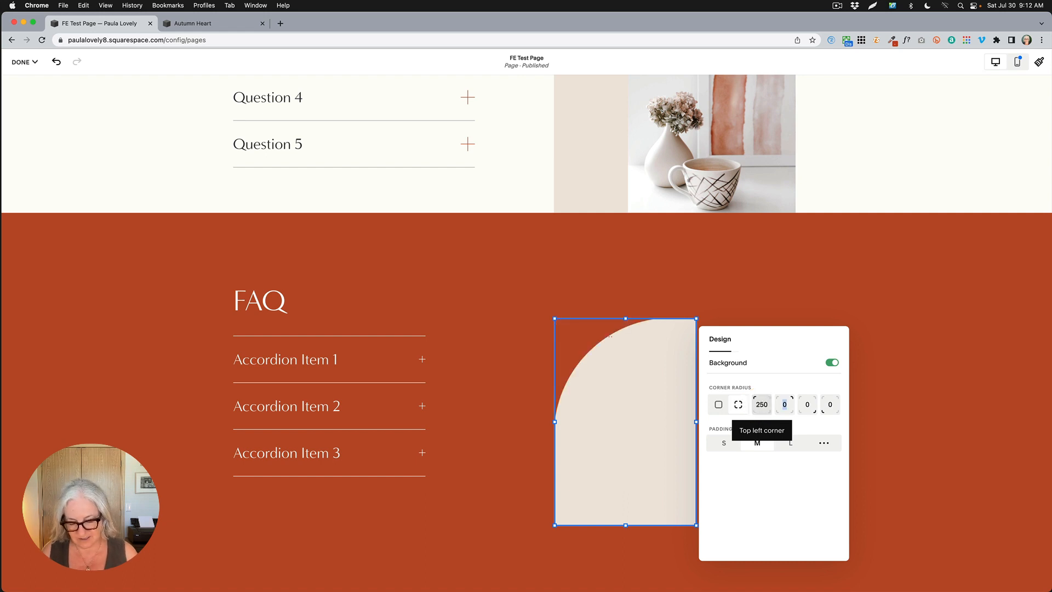
pyautogui.write('250')
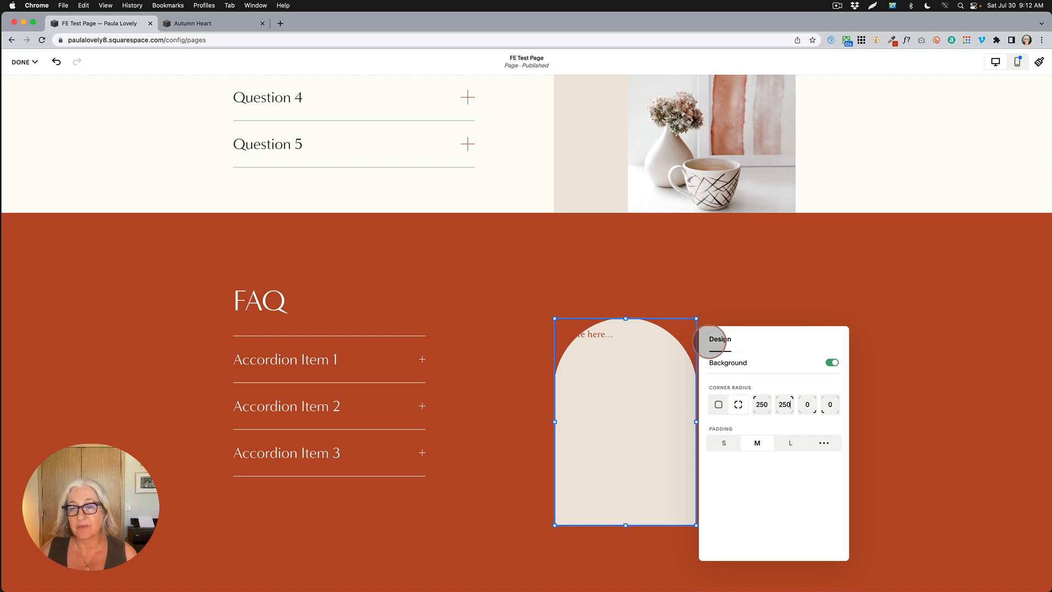
pyautogui.click(603, 335)
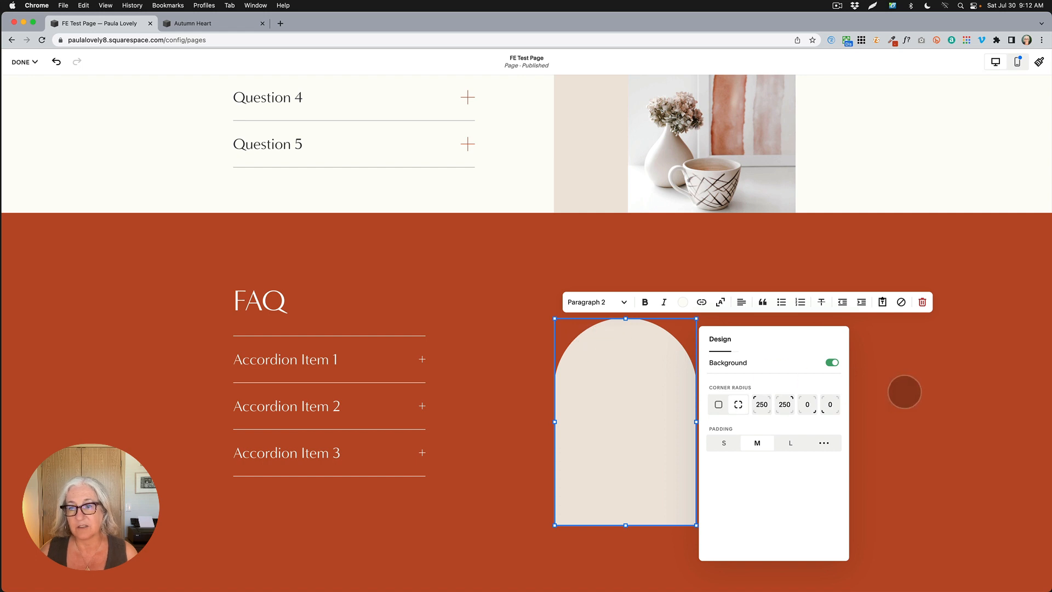
pyautogui.click(904, 392)
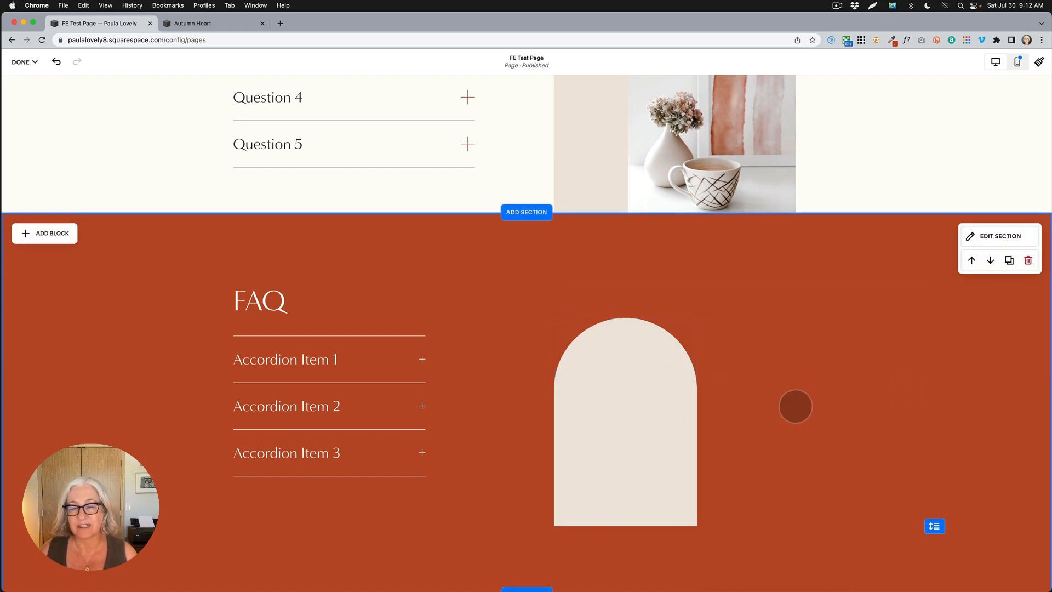
# Add an image block to the red FAQ section and position it overlapping the right side of the beige arch
pyautogui.scroll(-2, 796, 406)
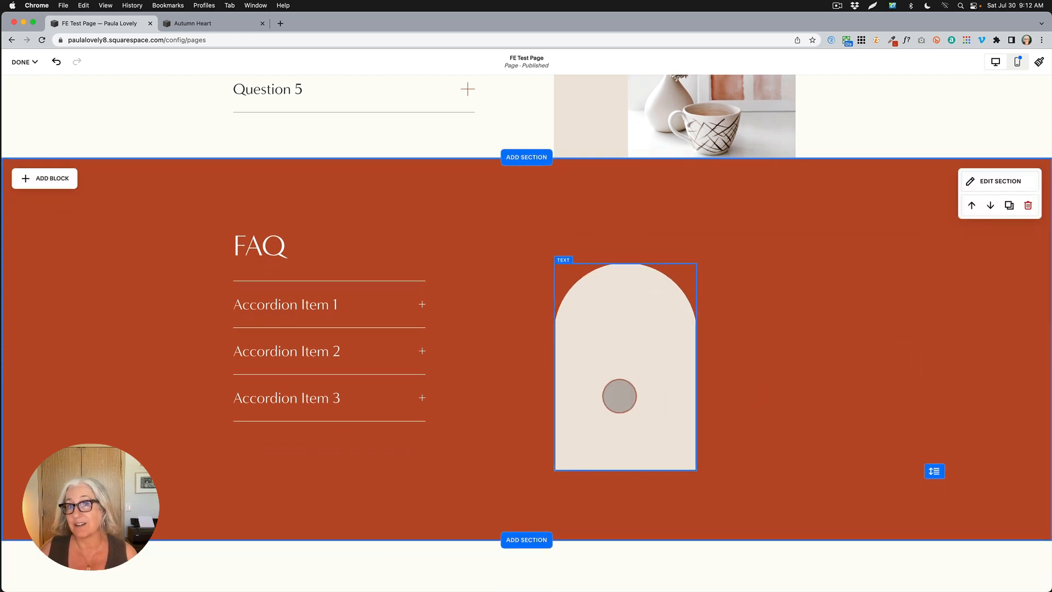
pyautogui.scroll(1, 619, 396)
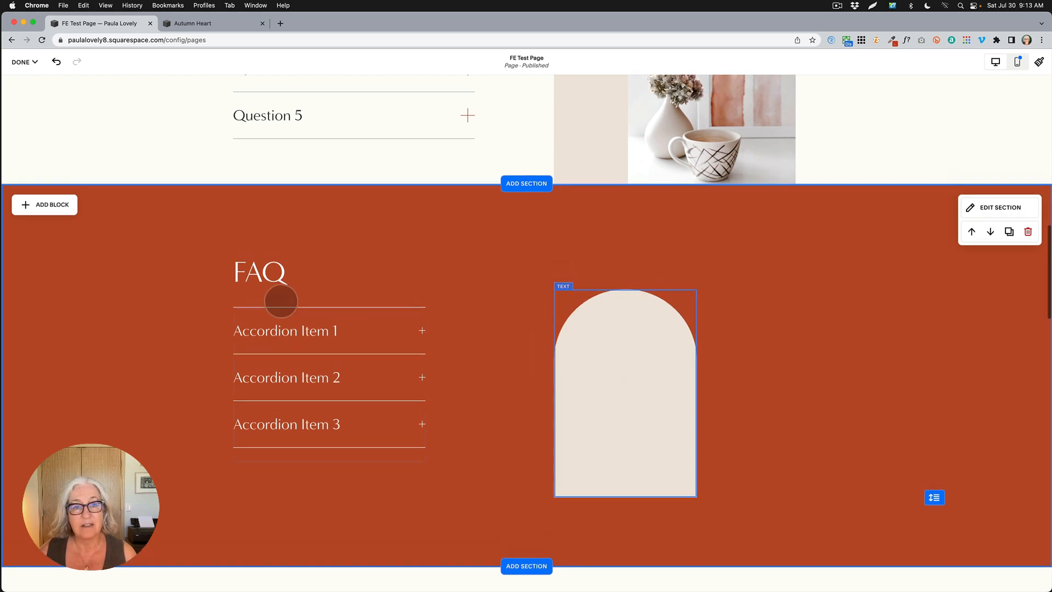
pyautogui.click(54, 204)
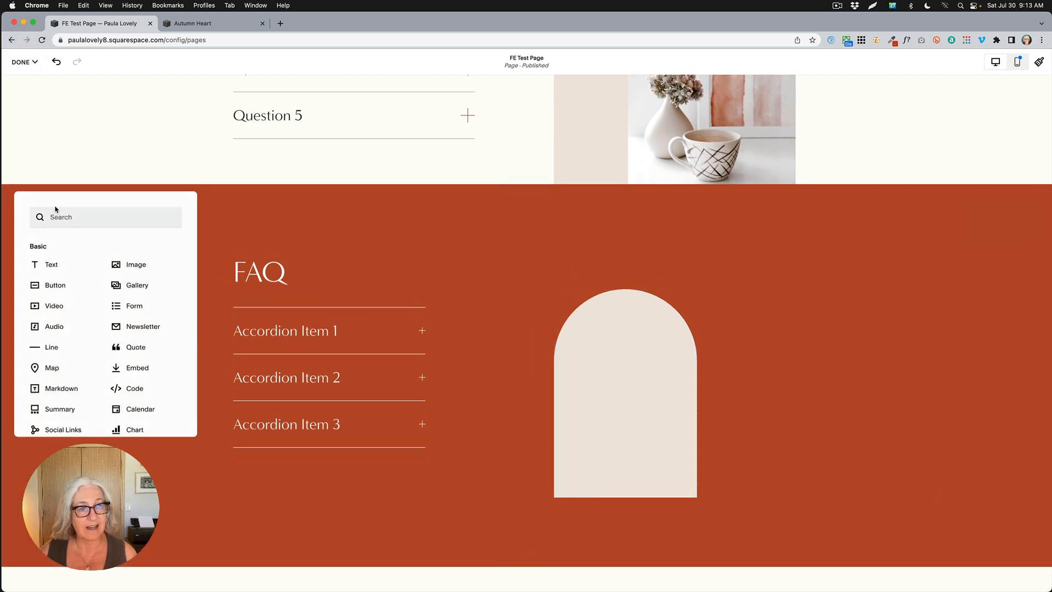
pyautogui.click(131, 265)
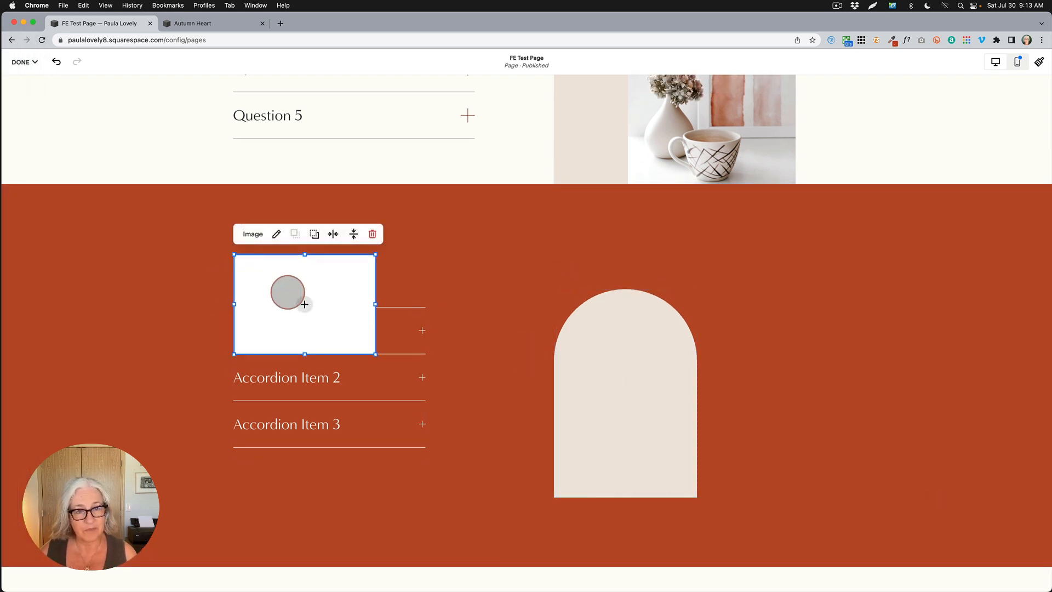
pyautogui.moveTo(287, 291); pyautogui.dragTo(683, 350)
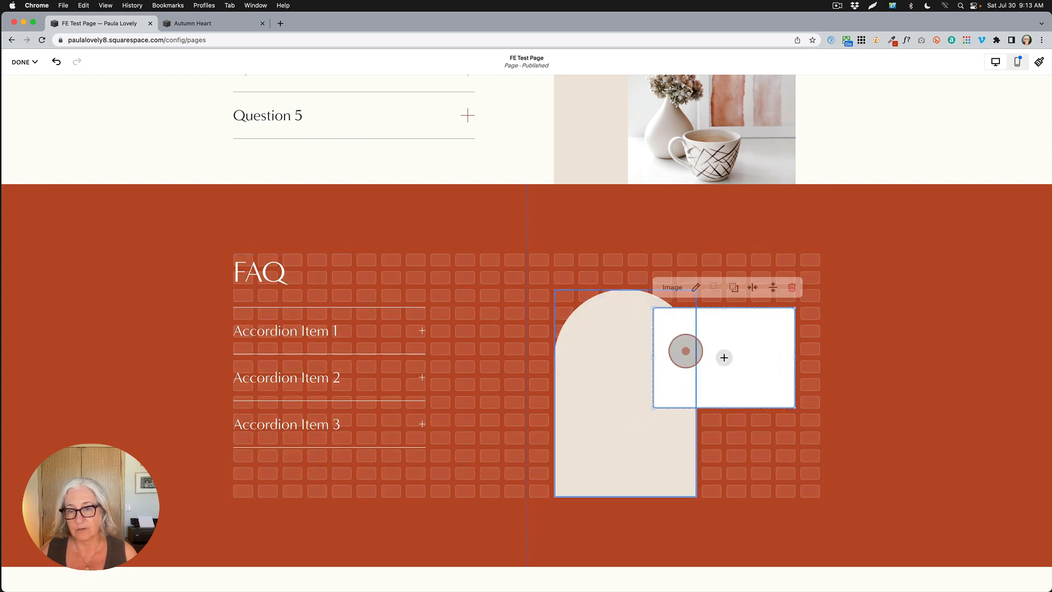
# Fill the new image block with the portrait "Coffee Camera K..." photo from the site's image library
pyautogui.click(723, 357)
pyautogui.click(707, 374)
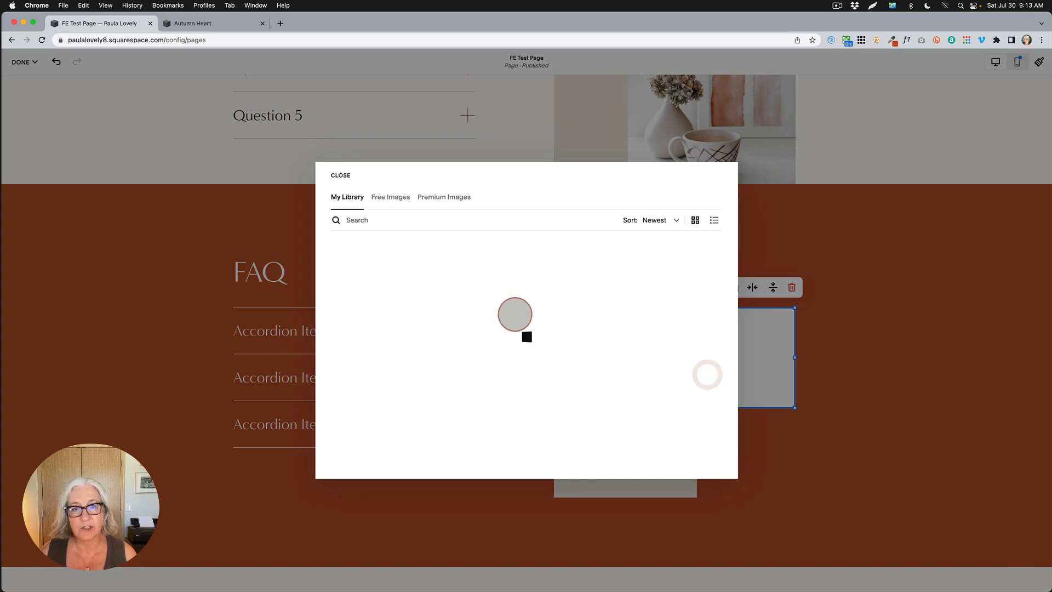
pyautogui.scroll(-8, 515, 329)
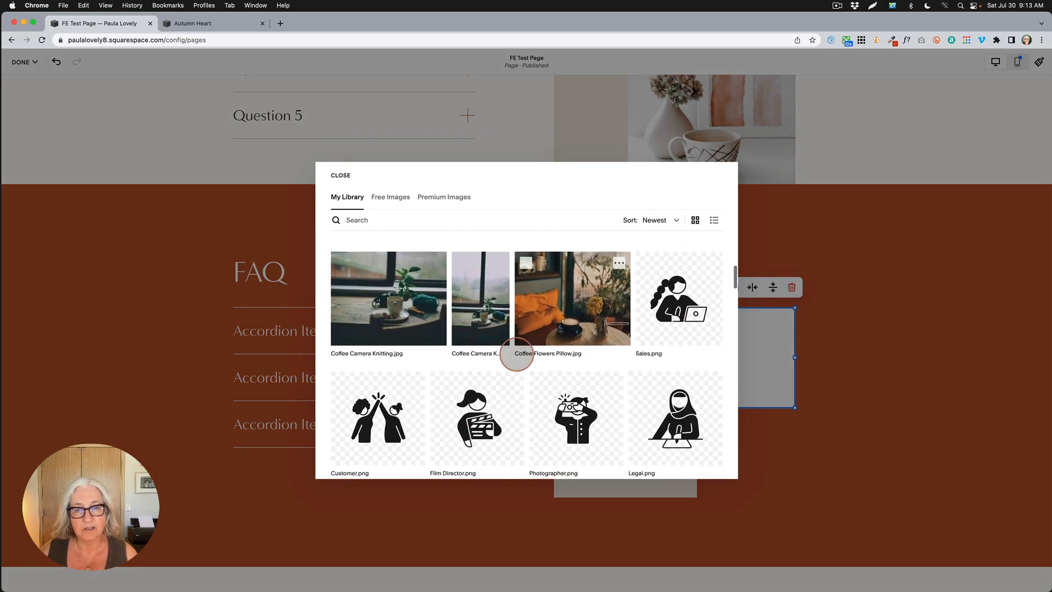
pyautogui.click(490, 342)
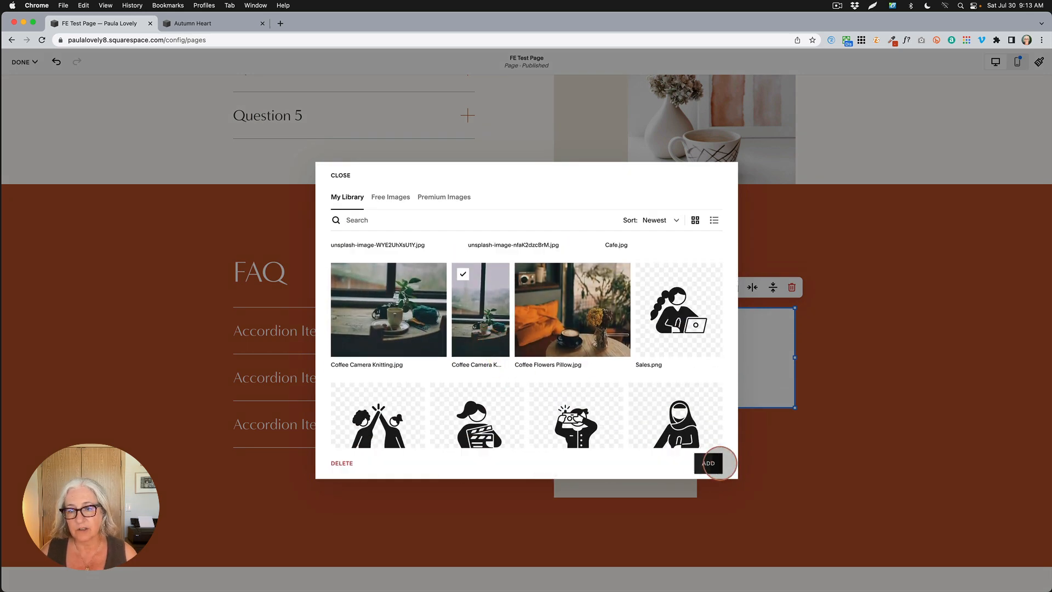
pyautogui.click(709, 463)
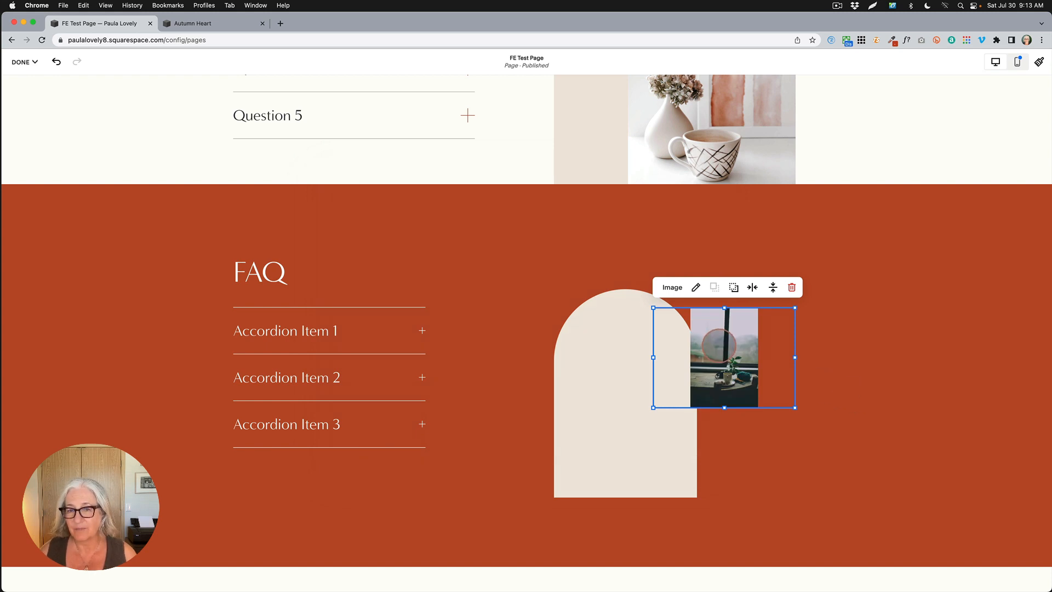
# Stretch the new image block two rows taller and set its photo to Fill
pyautogui.moveTo(724, 408); pyautogui.dragTo(725, 443)
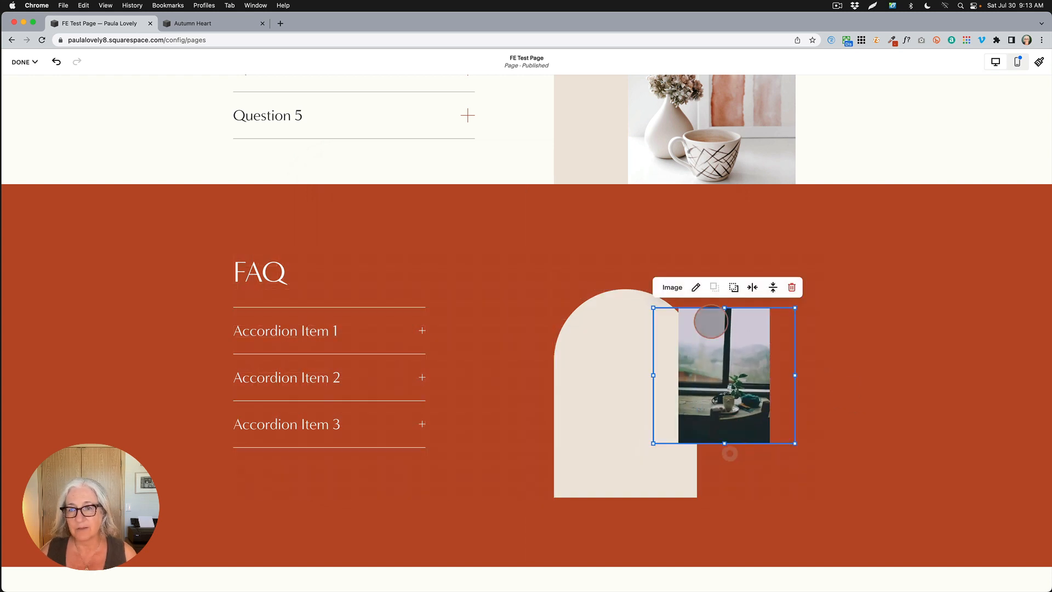
pyautogui.click(696, 287)
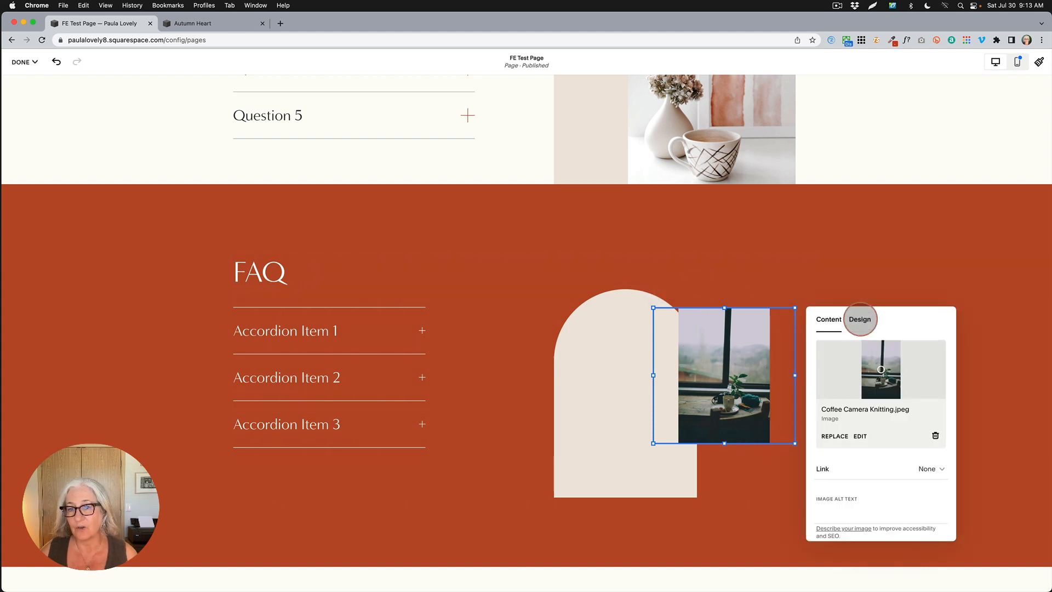
pyautogui.click(860, 319)
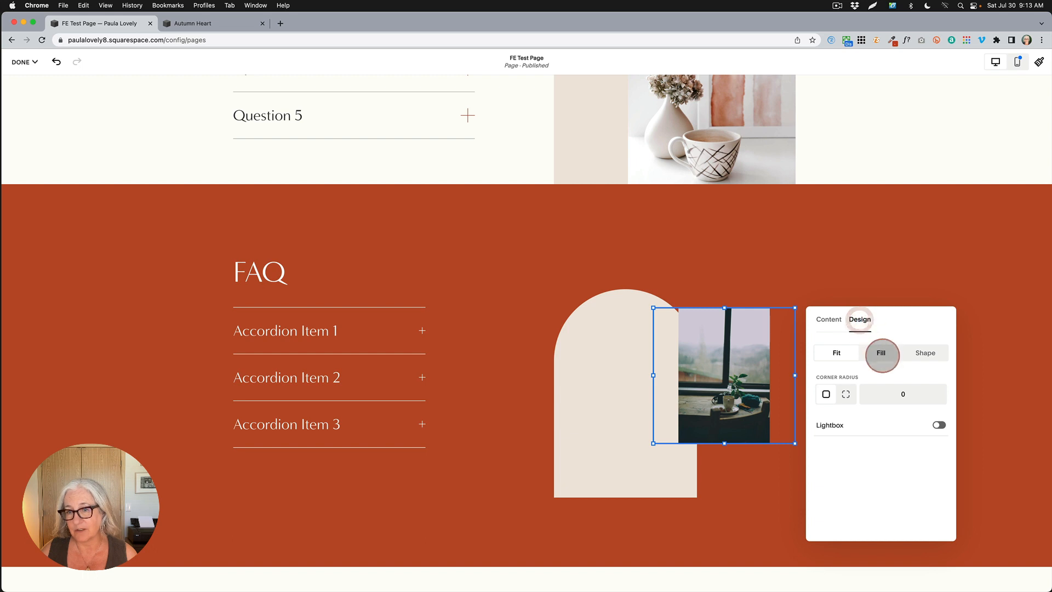
pyautogui.click(880, 352)
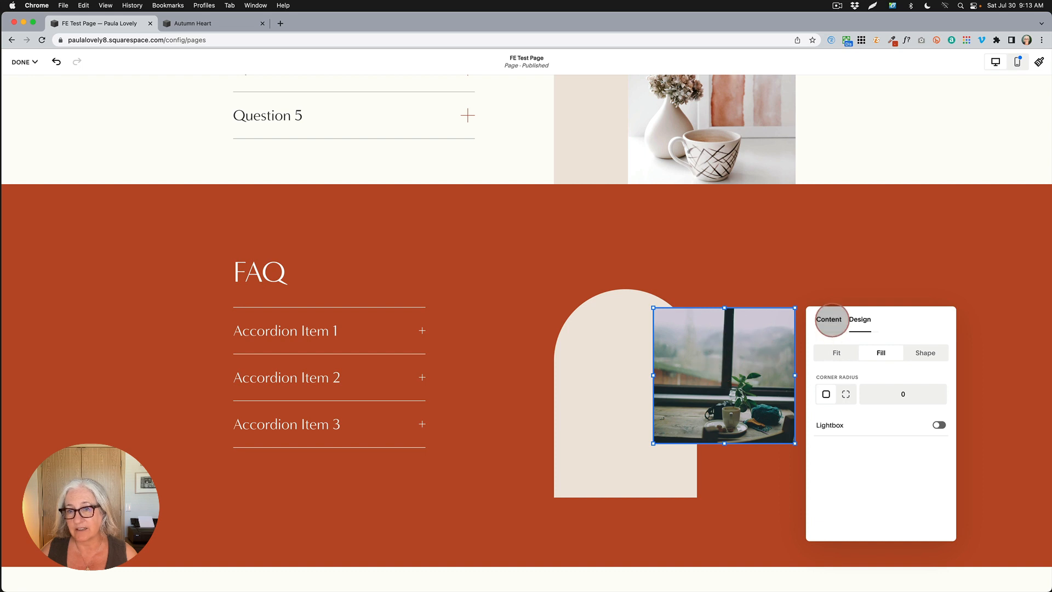
# Shift the photo's focal point slightly lower and set the image's top left and top right corner radius to 250 each
pyautogui.click(829, 320)
pyautogui.moveTo(881, 376); pyautogui.dragTo(882, 378)
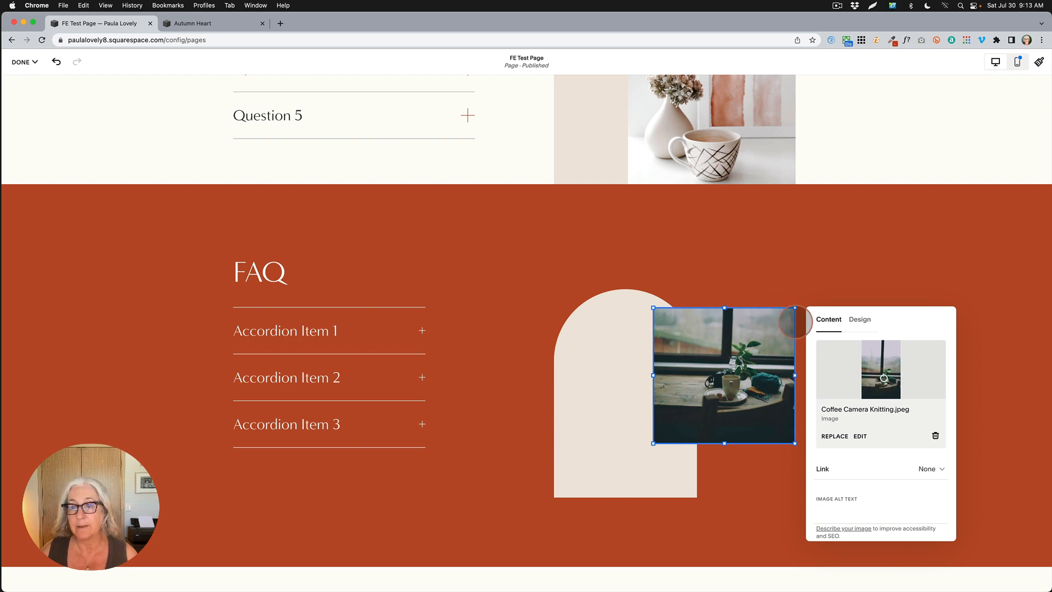
pyautogui.click(862, 320)
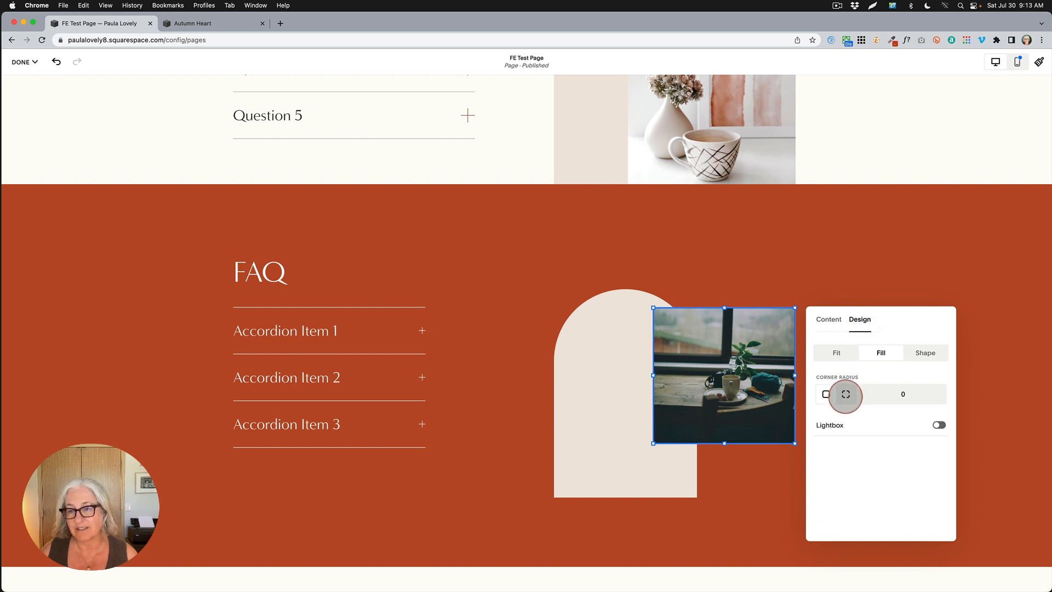
pyautogui.click(845, 395)
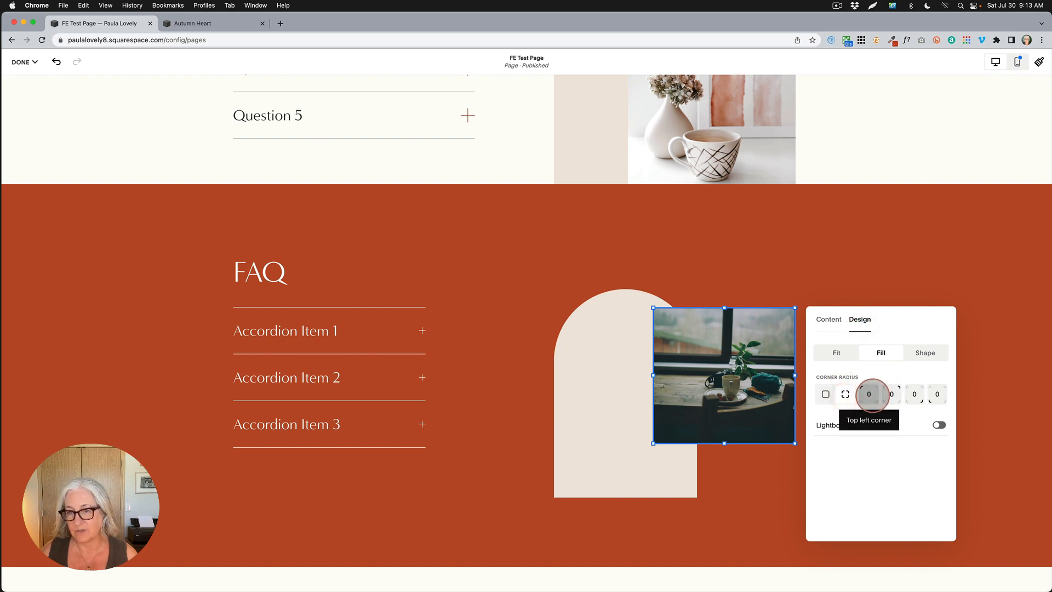
pyautogui.write('250')
pyautogui.press('Tab')
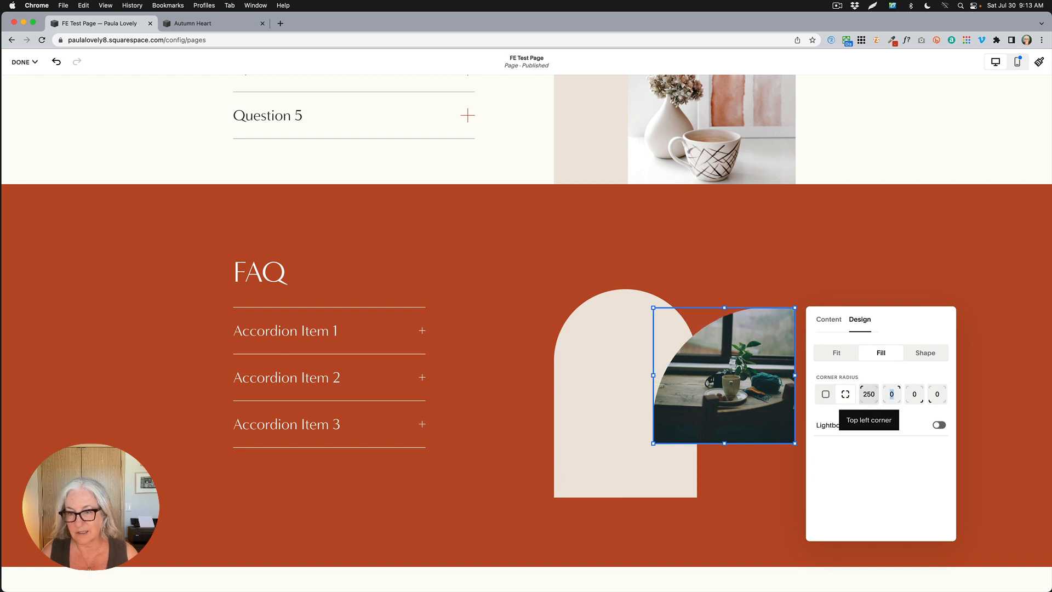
pyautogui.write('250')
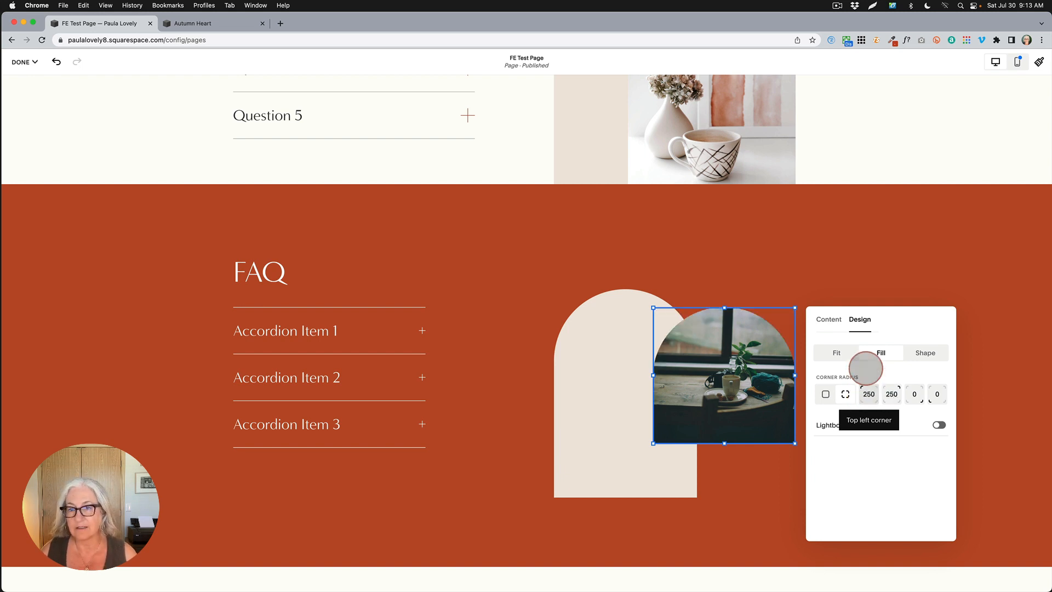
pyautogui.click(787, 234)
# Extend the arched image down to the beige arch's base and shrink it inward from its upper right corner
pyautogui.click(728, 442)
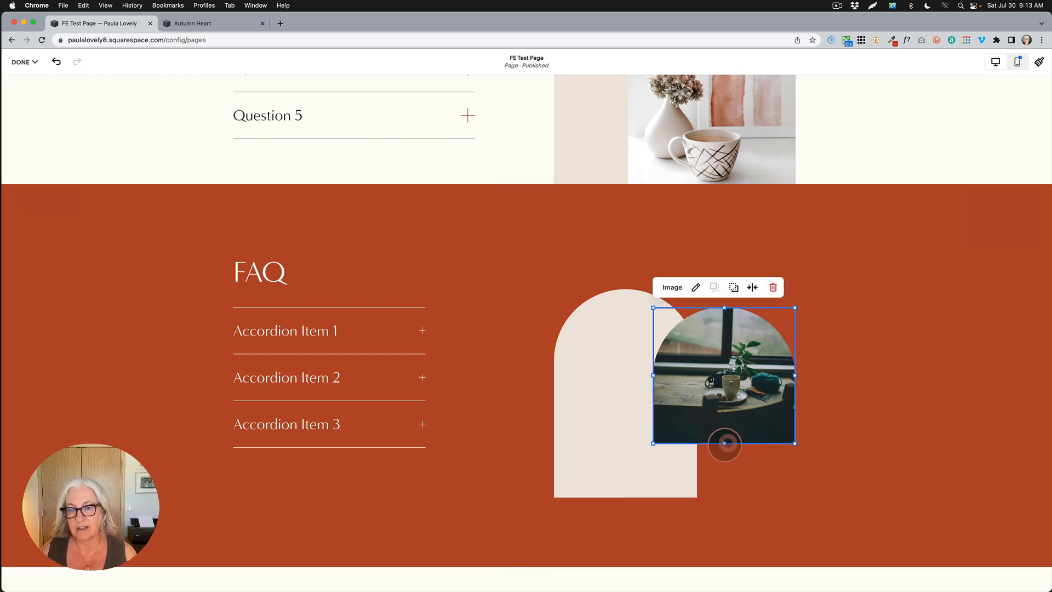
pyautogui.moveTo(727, 442); pyautogui.dragTo(725, 498)
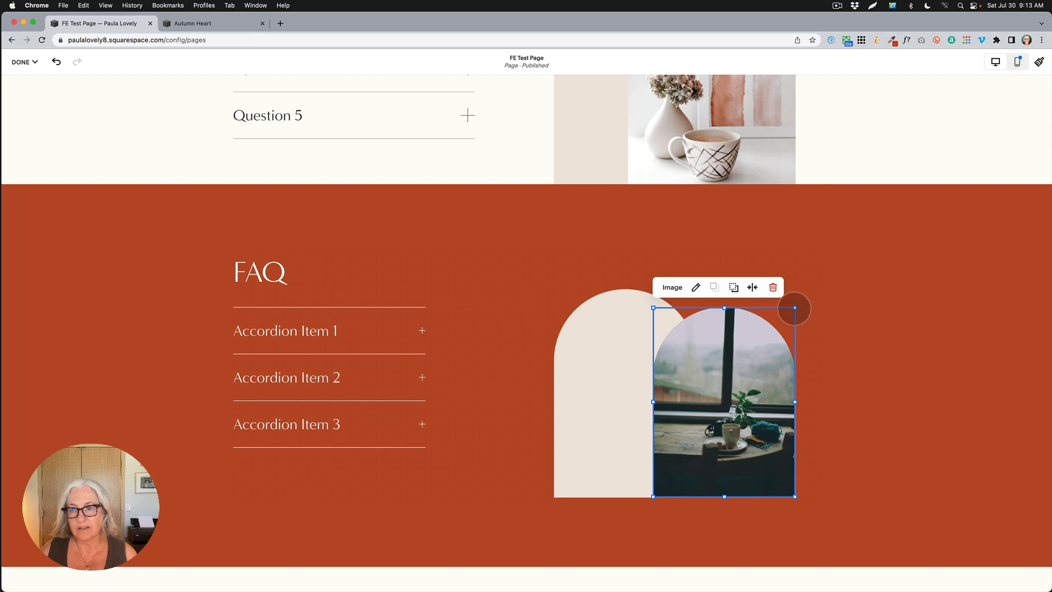
pyautogui.moveTo(794, 309); pyautogui.dragTo(766, 330)
pyautogui.moveTo(723, 371)
pyautogui.mouseDown()
pyautogui.moveTo(698, 372)
pyautogui.moveTo(716, 375)
pyautogui.mouseUp()
# Try the accordion one row lower and return it to its place below the FAQ heading
pyautogui.moveTo(368, 352)
pyautogui.mouseDown()
pyautogui.moveTo(370, 387)
pyautogui.moveTo(370, 354)
pyautogui.moveTo(369, 369)
pyautogui.mouseUp()
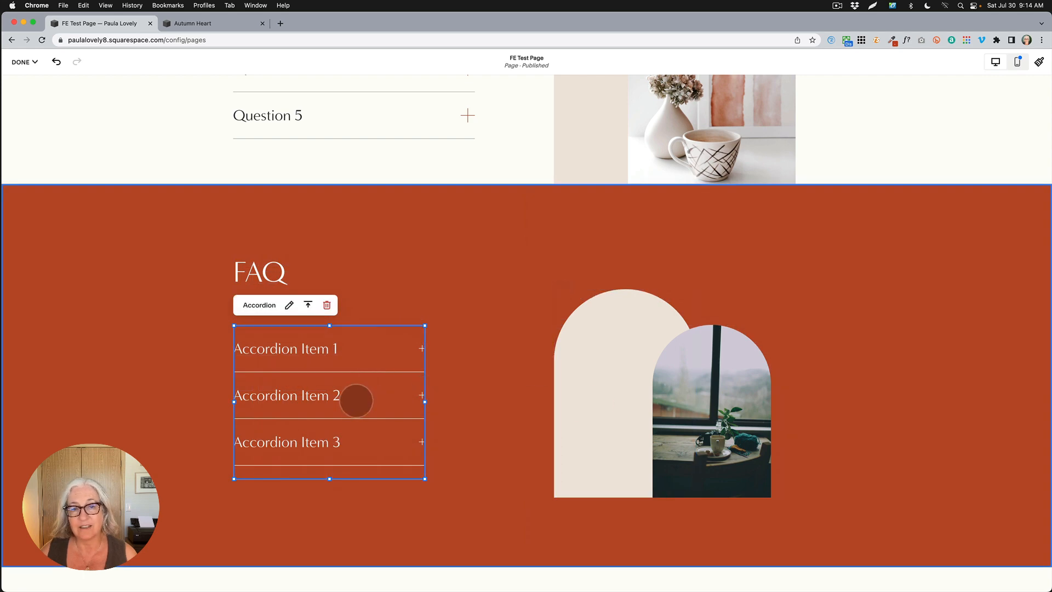
pyautogui.moveTo(354, 399)
pyautogui.mouseDown()
pyautogui.moveTo(420, 393)
pyautogui.moveTo(359, 385)
pyautogui.mouseUp()
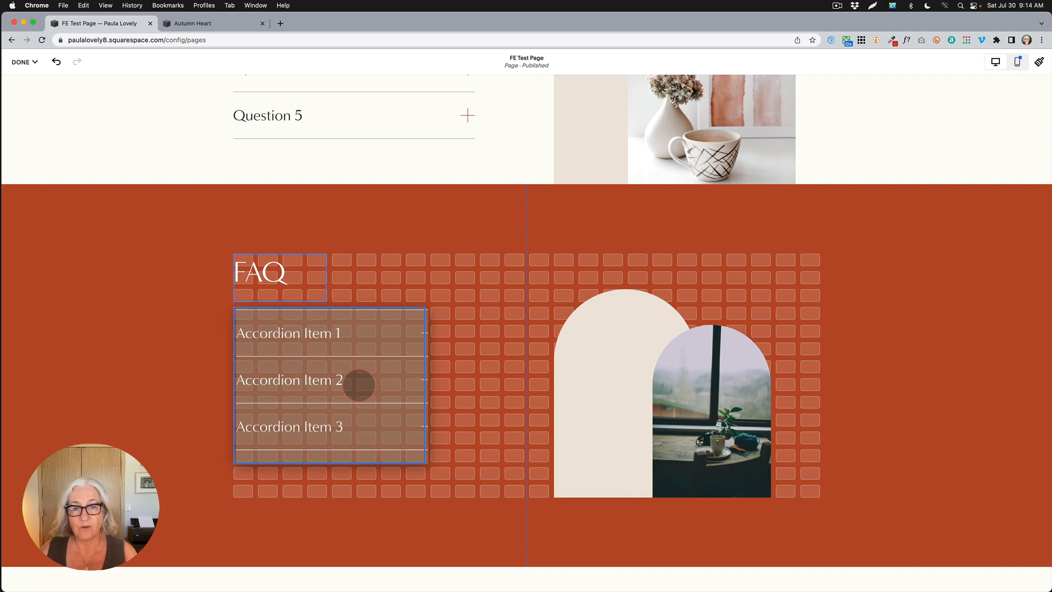
pyautogui.moveTo(359, 385); pyautogui.dragTo(358, 384)
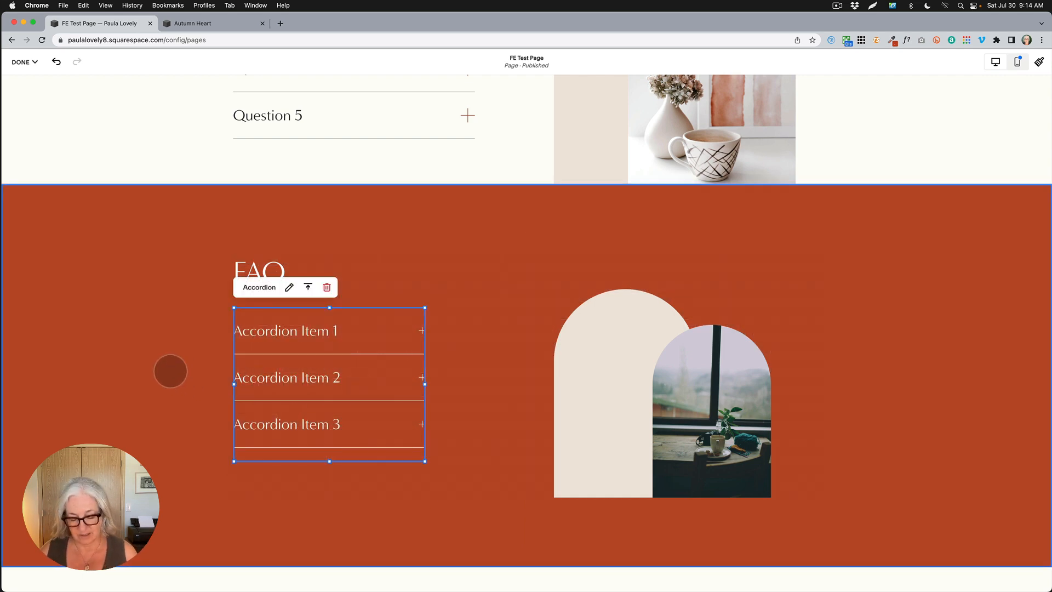
pyautogui.click(170, 371)
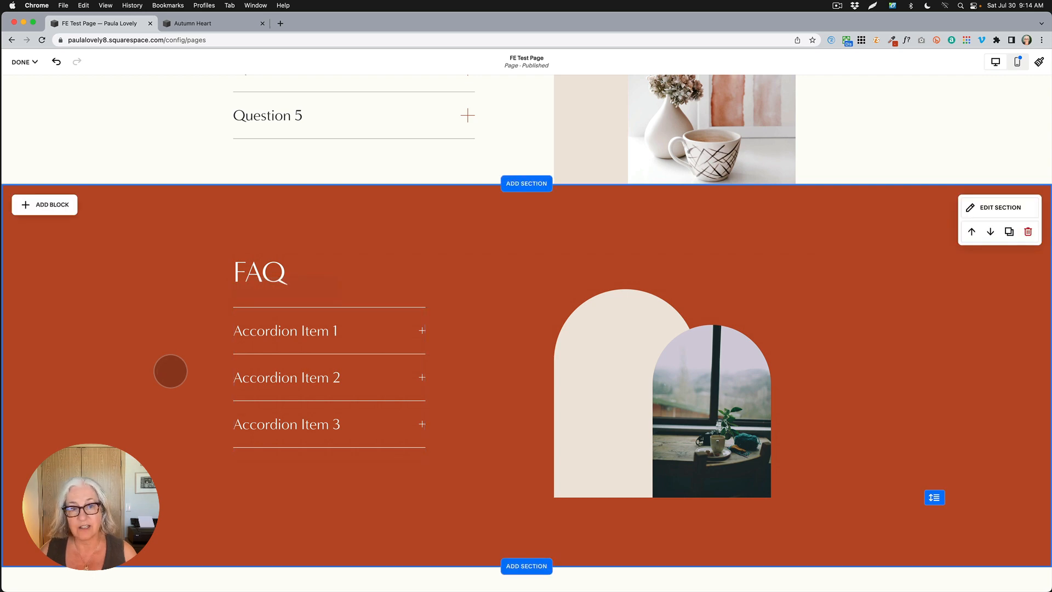
# Display the layout grid and compare the original FAQ section's block sizes with those of the red section
pyautogui.press('g')
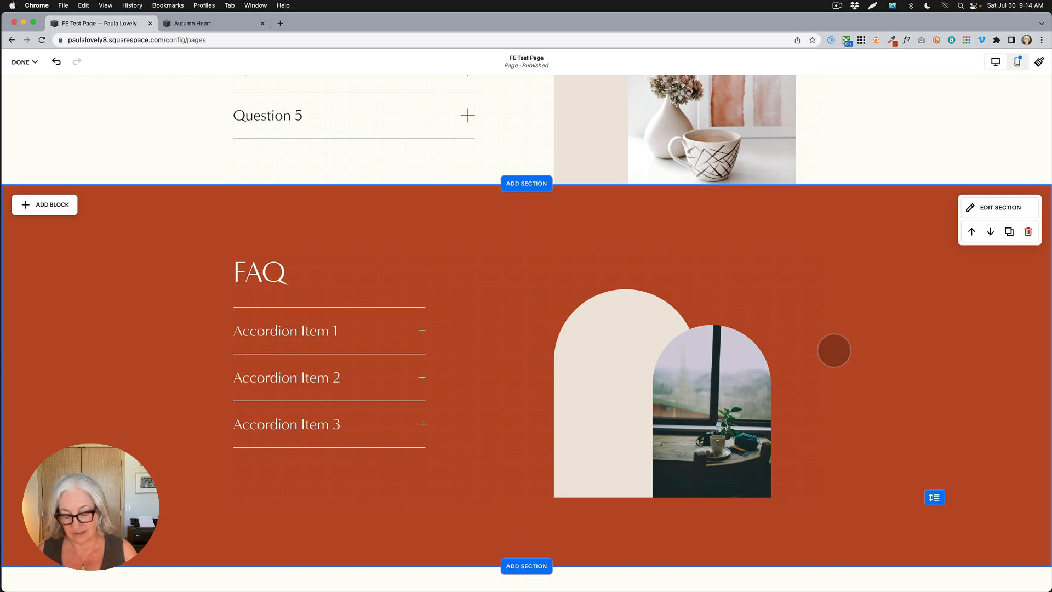
pyautogui.press('g')
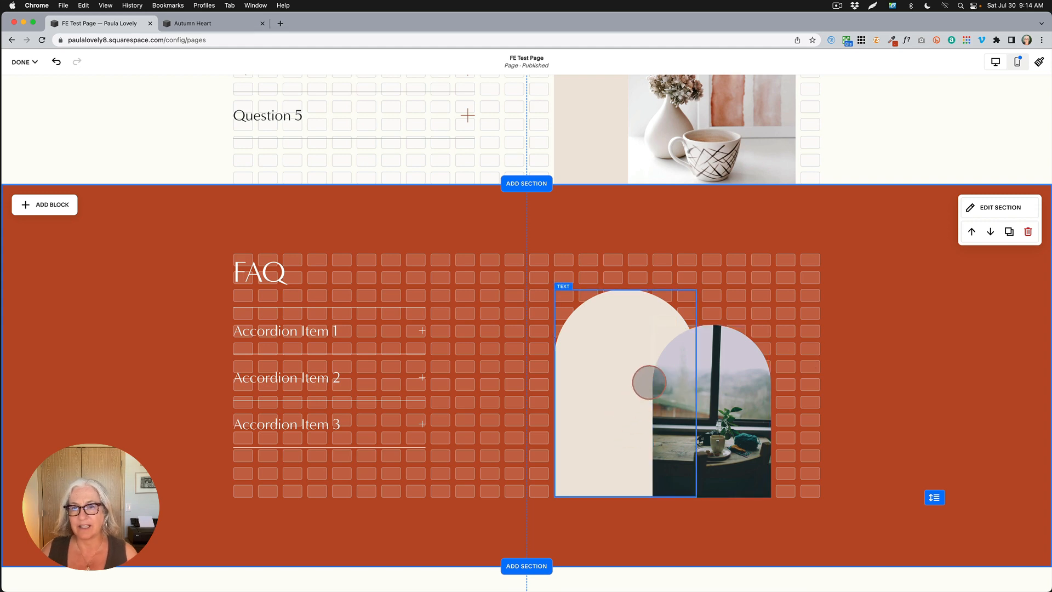
pyautogui.scroll(3, 652, 384)
pyautogui.scroll(2, 657, 389)
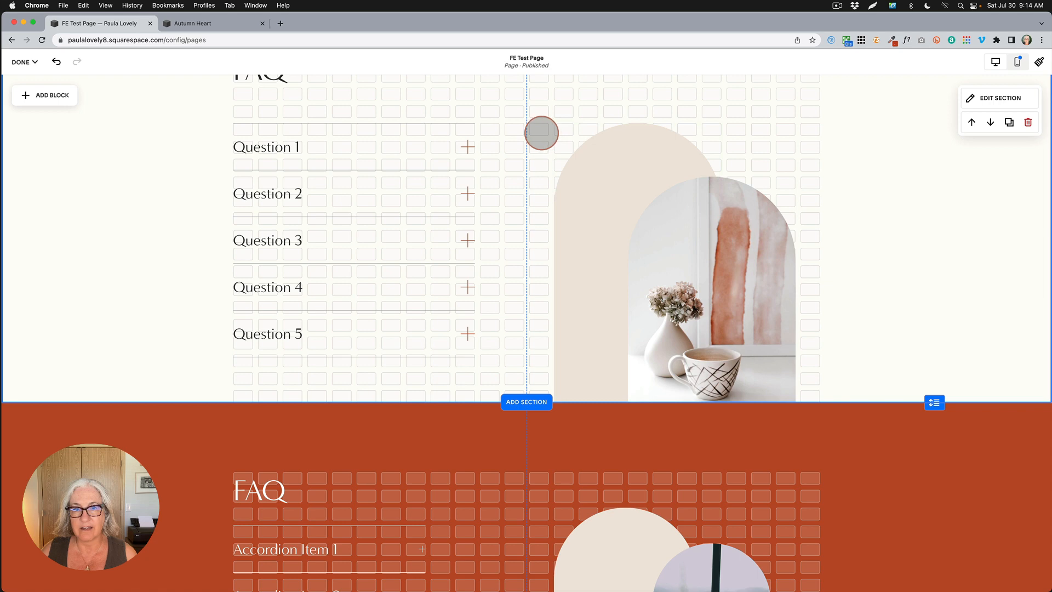
pyautogui.scroll(-7, 576, 387)
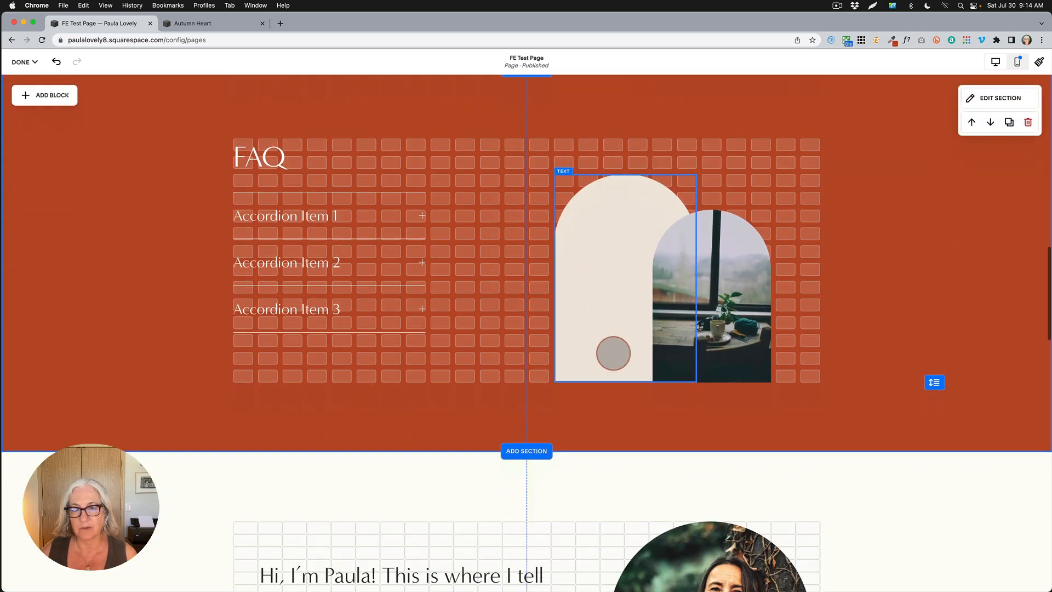
# Enlarge the beige arch in the red FAQ section by four rows downward and one column to the right
pyautogui.click(612, 353)
pyautogui.moveTo(624, 385); pyautogui.dragTo(630, 448)
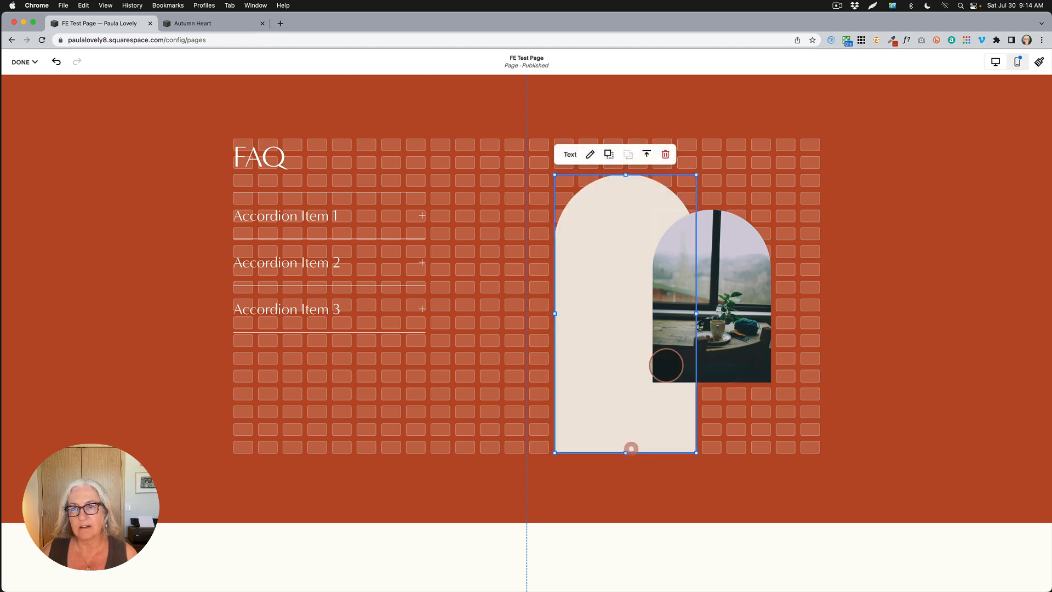
pyautogui.moveTo(695, 313); pyautogui.dragTo(740, 309)
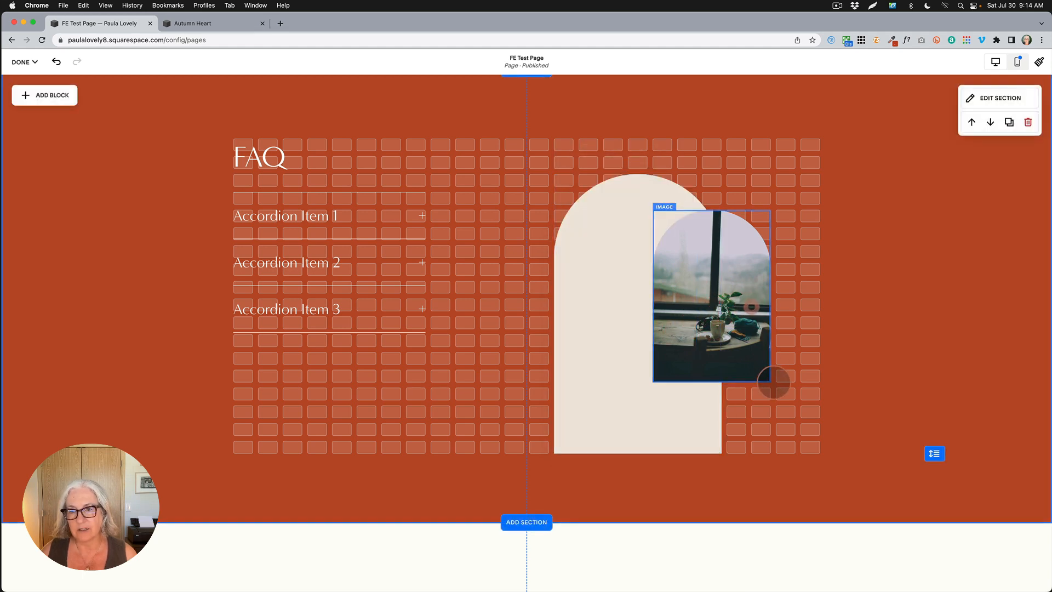
# Enlarge the arched image down to the beige arch's base and widen it by one column on each side
pyautogui.click(714, 381)
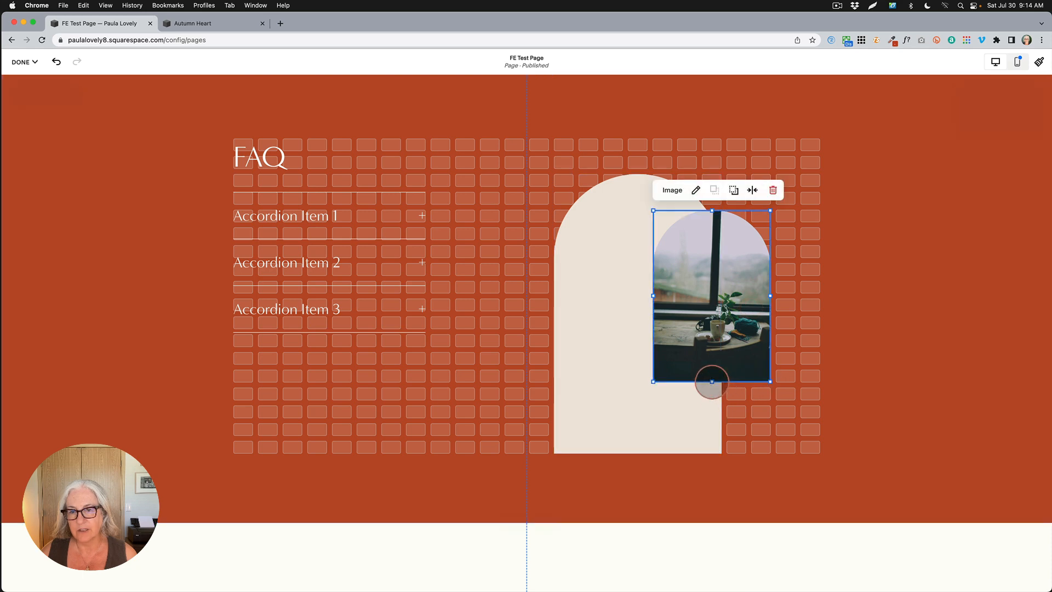
pyautogui.moveTo(711, 381); pyautogui.dragTo(711, 451)
pyautogui.moveTo(770, 331); pyautogui.dragTo(797, 329)
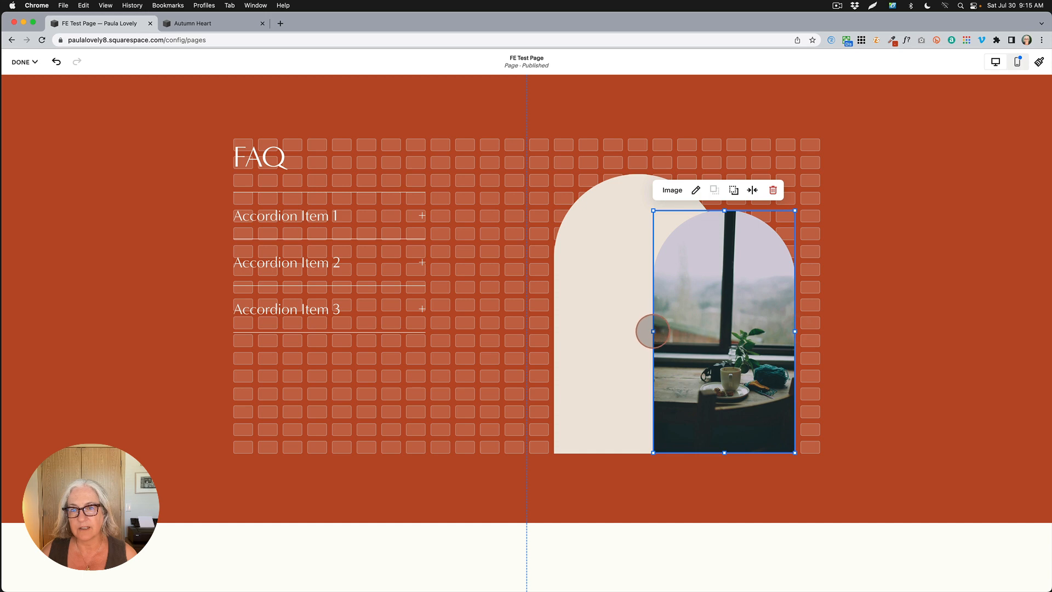
pyautogui.moveTo(652, 331); pyautogui.dragTo(620, 334)
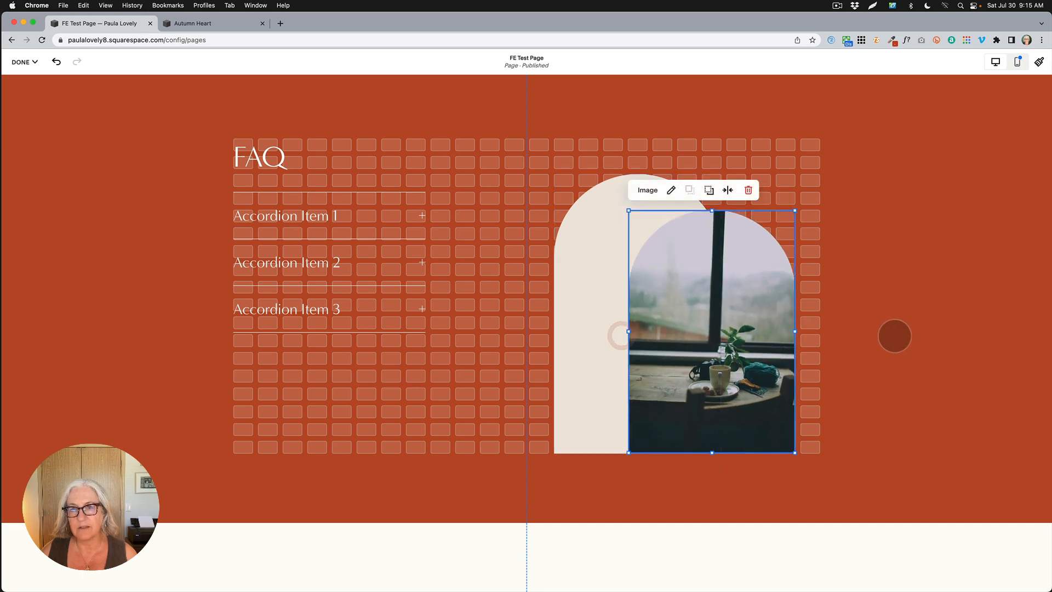
pyautogui.click(894, 335)
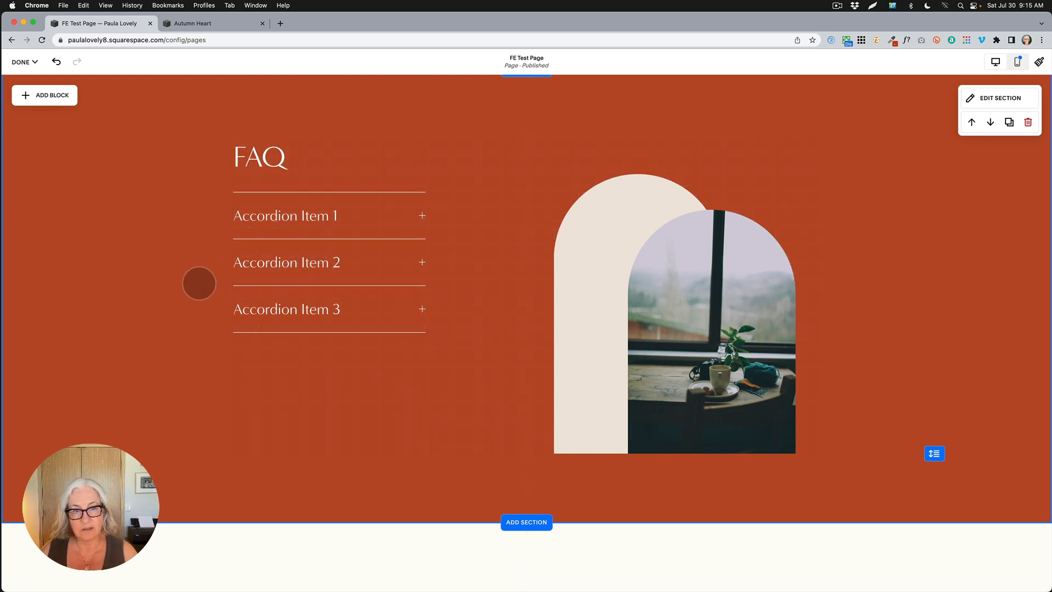
# Place the accordion one row lower and two columns wider, and set its icon size to L
pyautogui.moveTo(290, 299); pyautogui.dragTo(286, 318)
pyautogui.moveTo(425, 286); pyautogui.dragTo(474, 286)
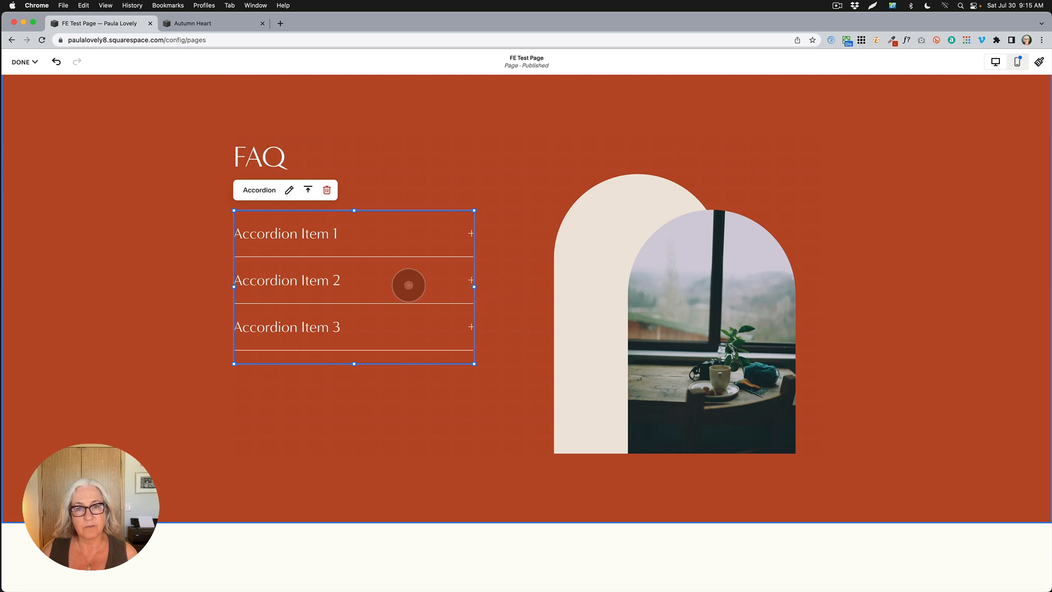
pyautogui.doubleClick(408, 285)
pyautogui.click(539, 222)
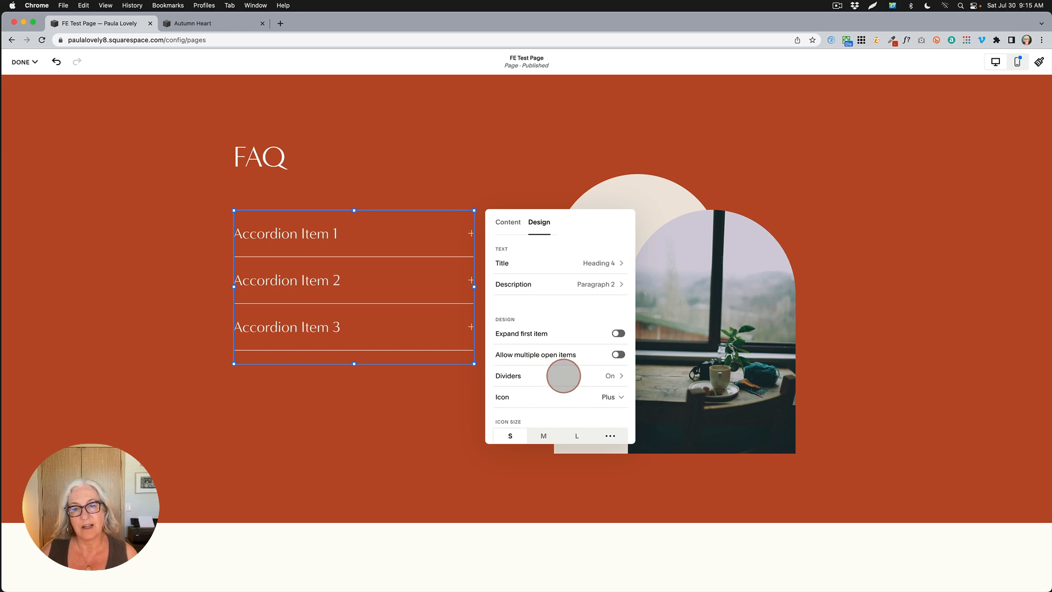
pyautogui.scroll(-2, 564, 375)
pyautogui.click(574, 388)
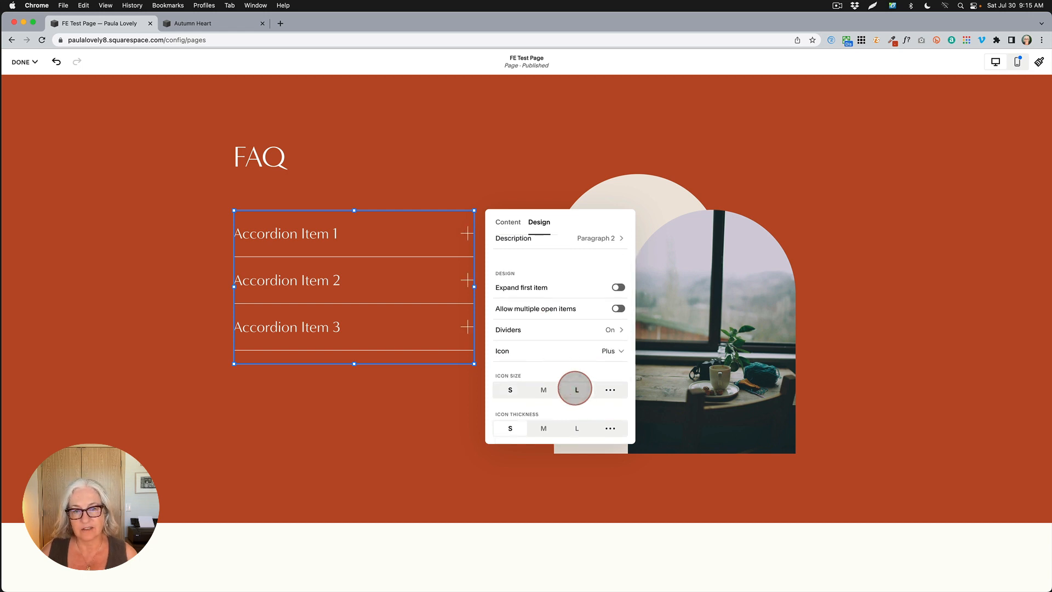
pyautogui.click(385, 396)
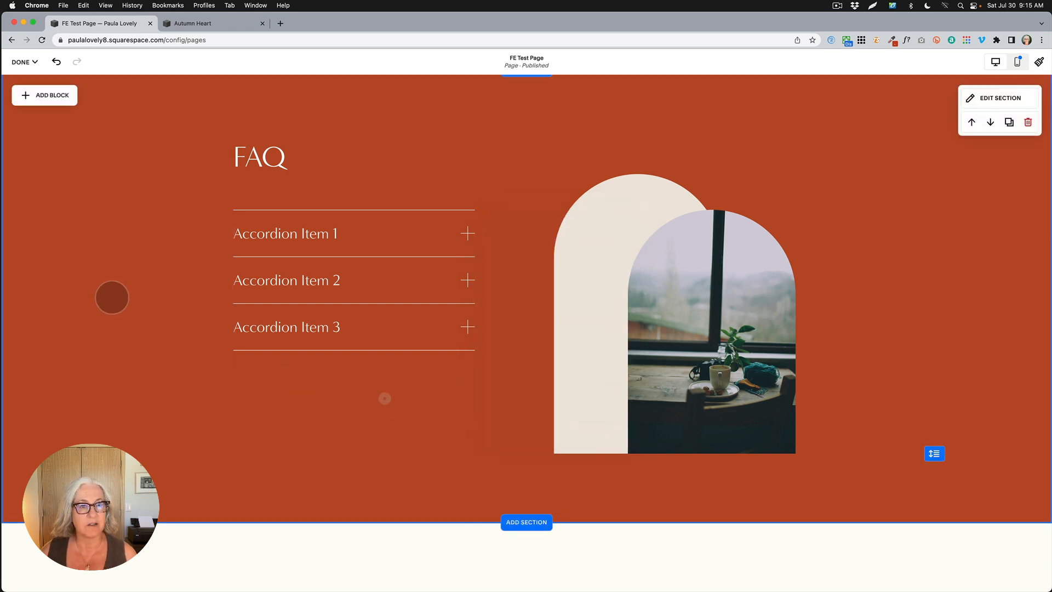
# Try the red FAQ section's grid with no gap between cells, and restore the gapped grid
pyautogui.scroll(4, 866, 296)
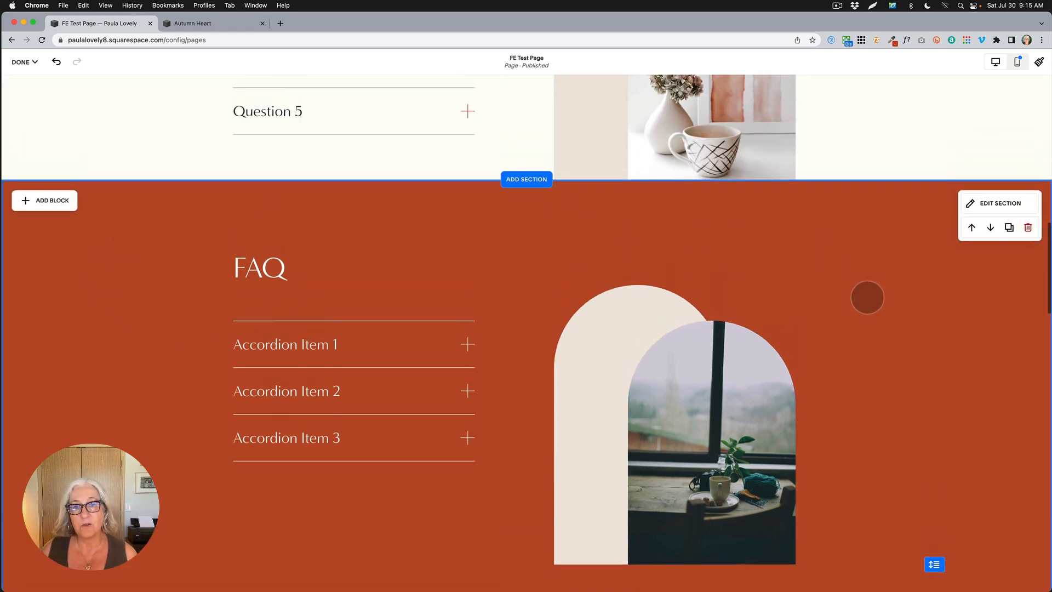
pyautogui.scroll(1, 866, 298)
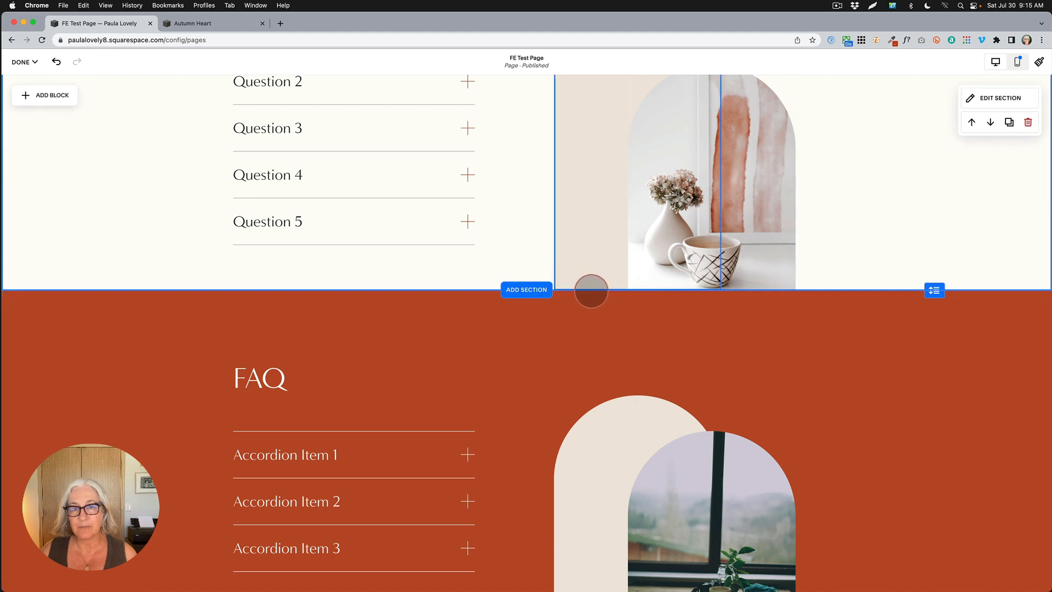
pyautogui.scroll(-4, 820, 359)
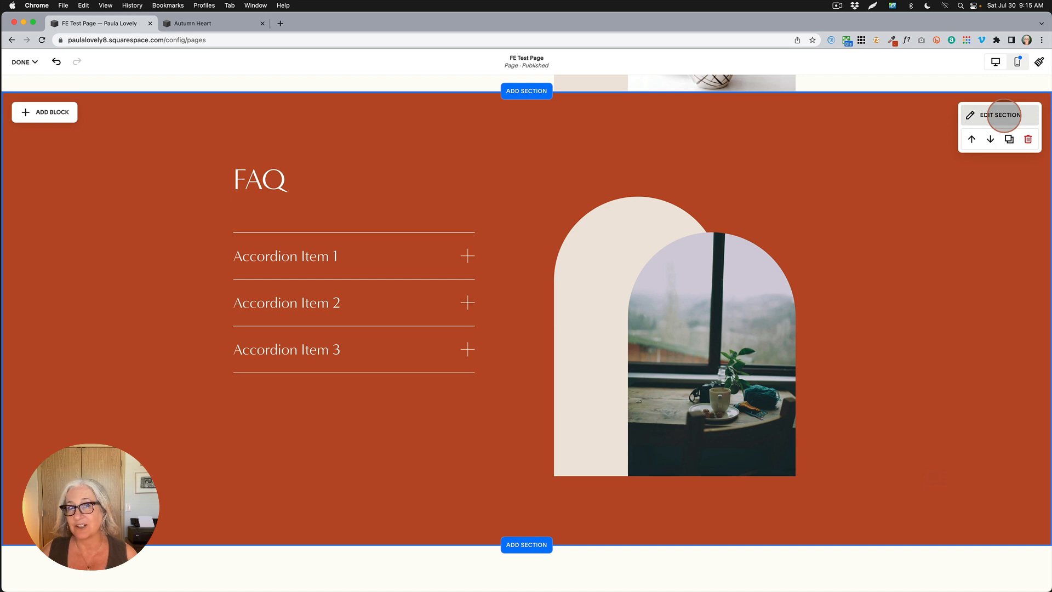
pyautogui.click(1004, 115)
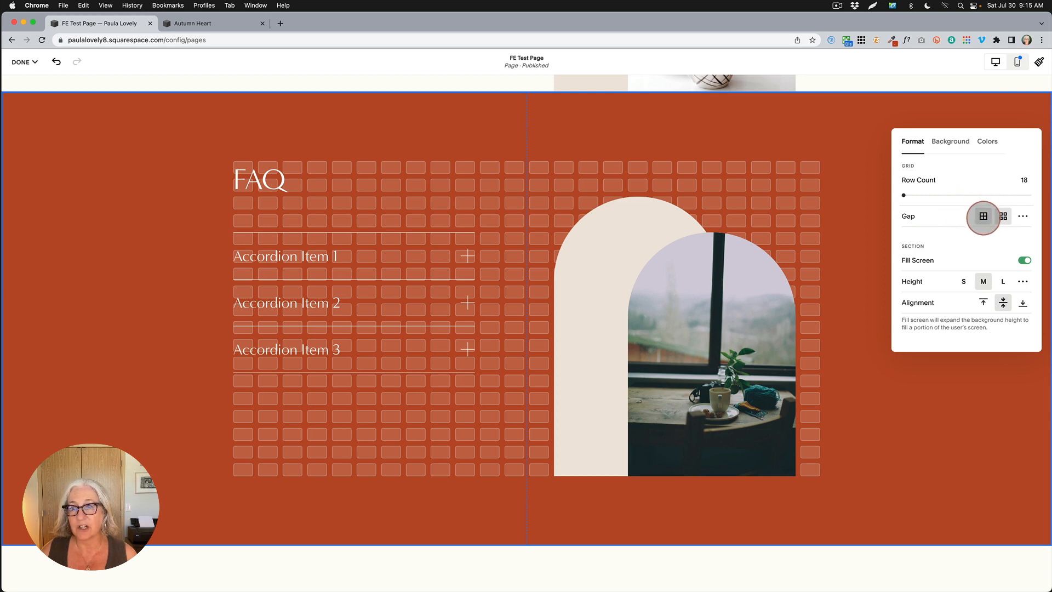
pyautogui.click(984, 216)
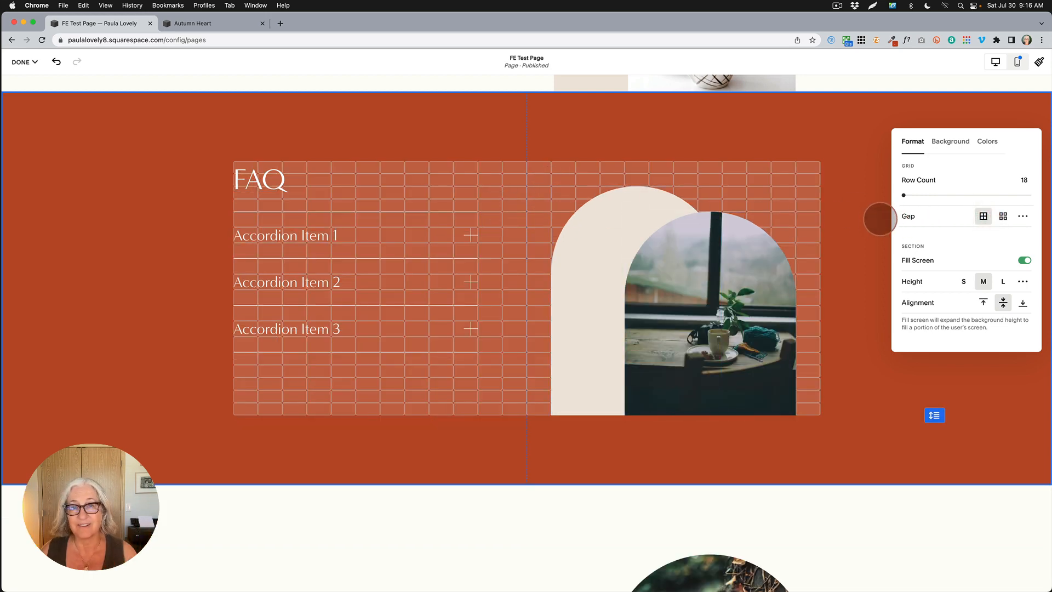
pyautogui.click(1003, 216)
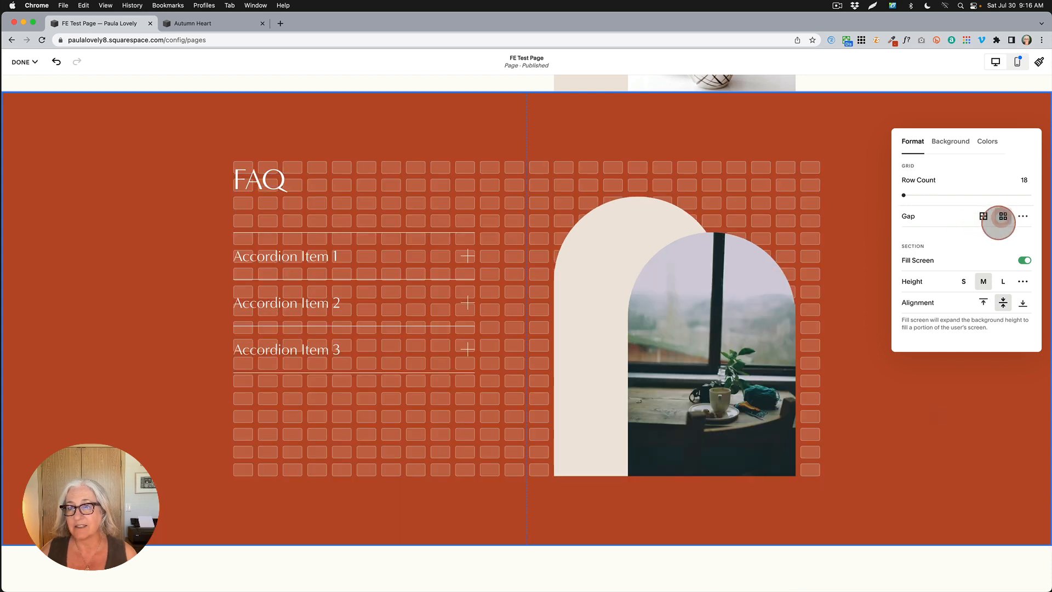
# Check the custom gap options of the red FAQ section, keep the gapped grid preset, and turn off Fill Screen
pyautogui.click(1023, 216)
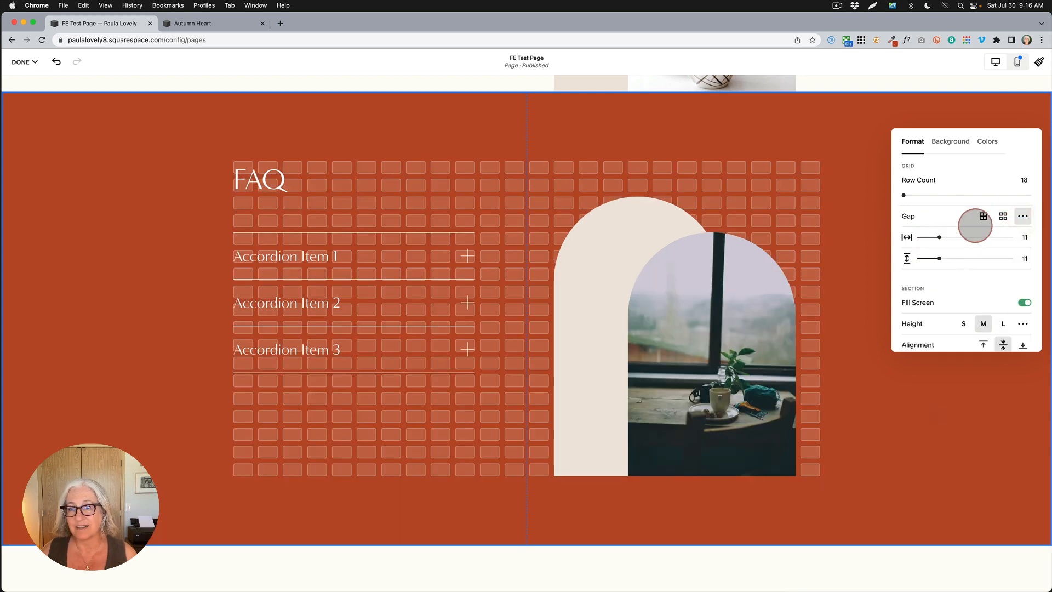
pyautogui.click(1002, 216)
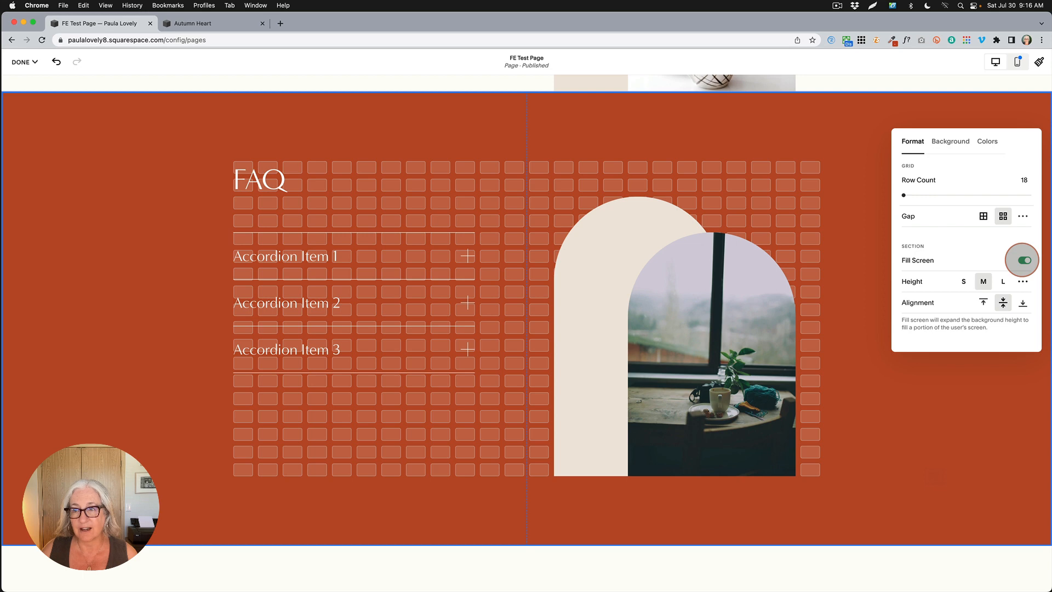
pyautogui.click(1023, 260)
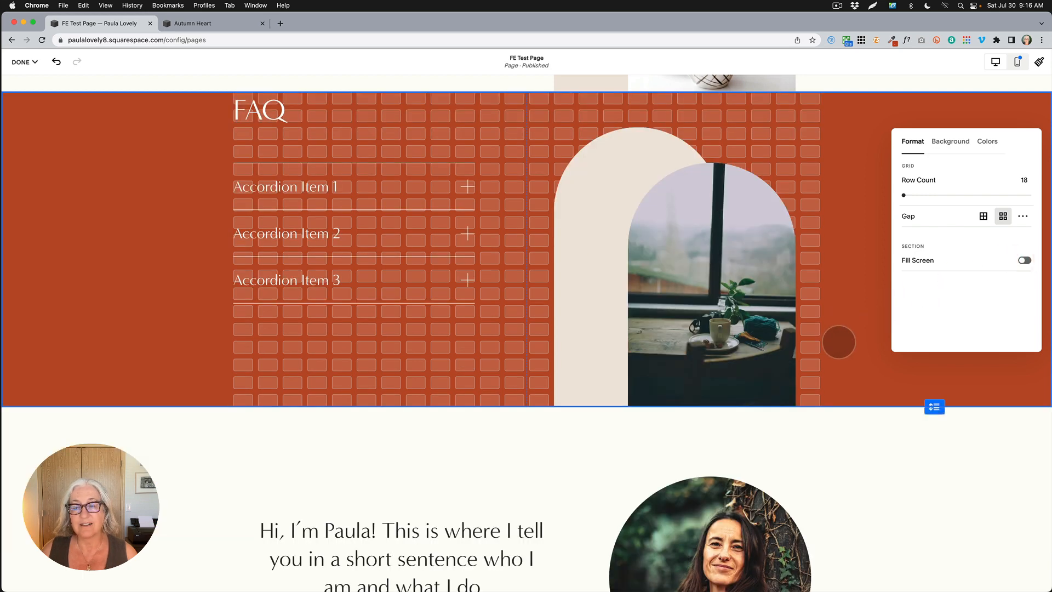
pyautogui.click(843, 338)
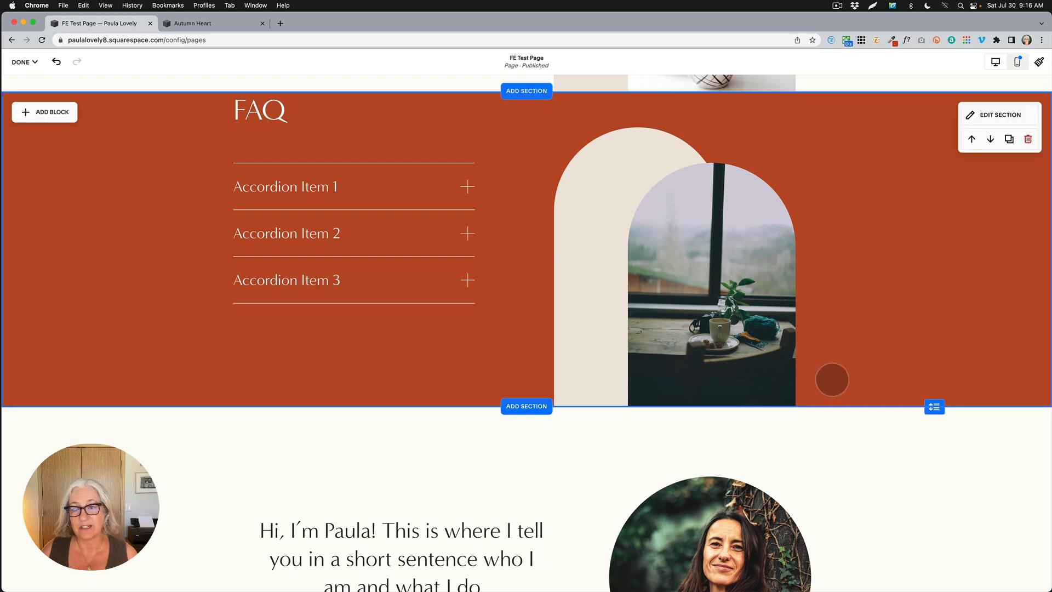
pyautogui.click(996, 116)
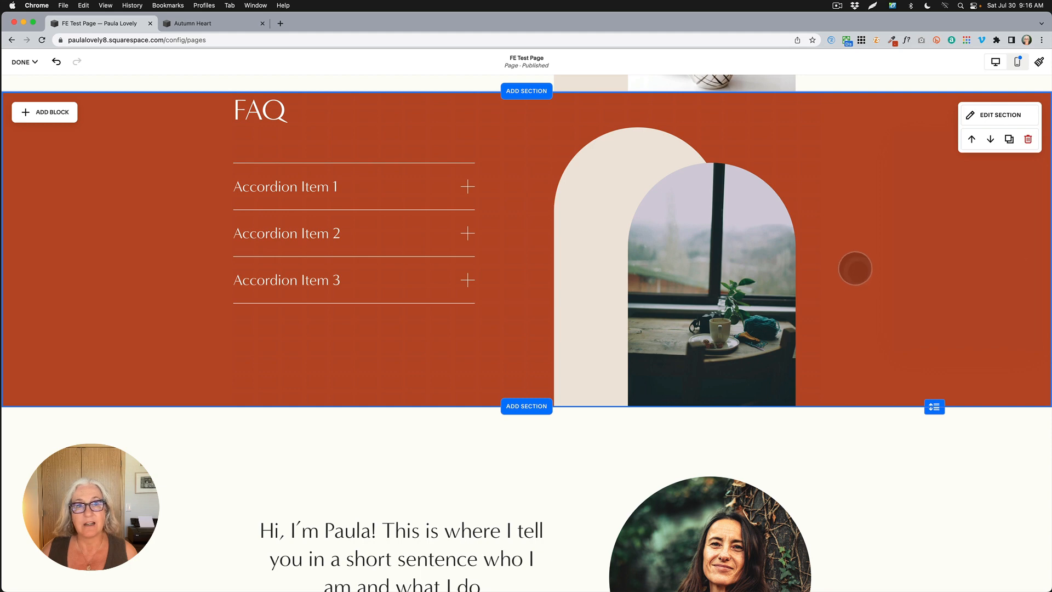
# Select the FAQ heading and accordion together and move them down three rows
pyautogui.scroll(2, 856, 269)
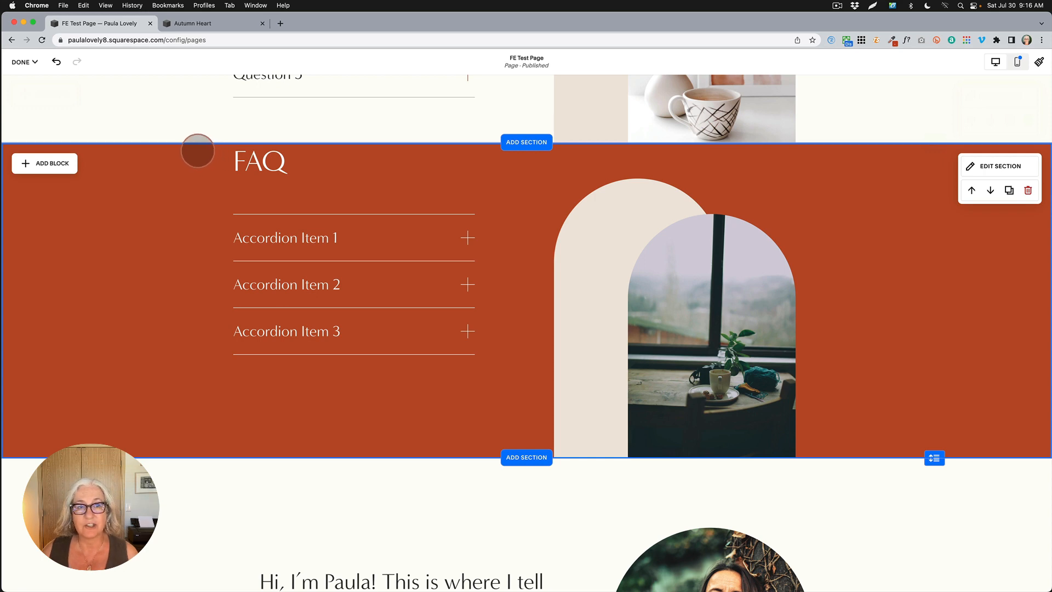
pyautogui.moveTo(198, 150); pyautogui.dragTo(499, 389)
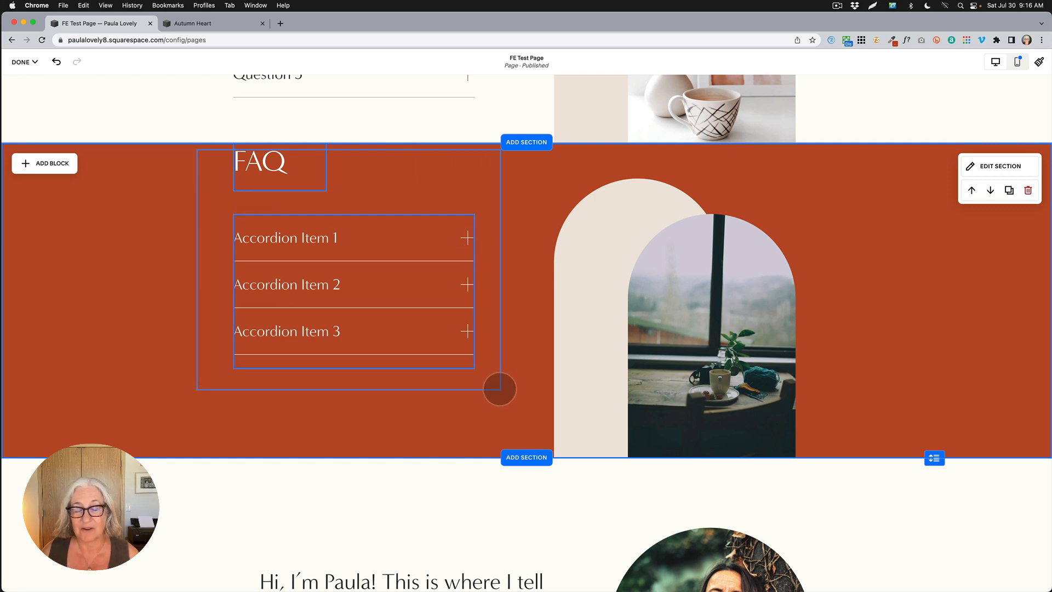
pyautogui.moveTo(499, 389); pyautogui.dragTo(498, 388)
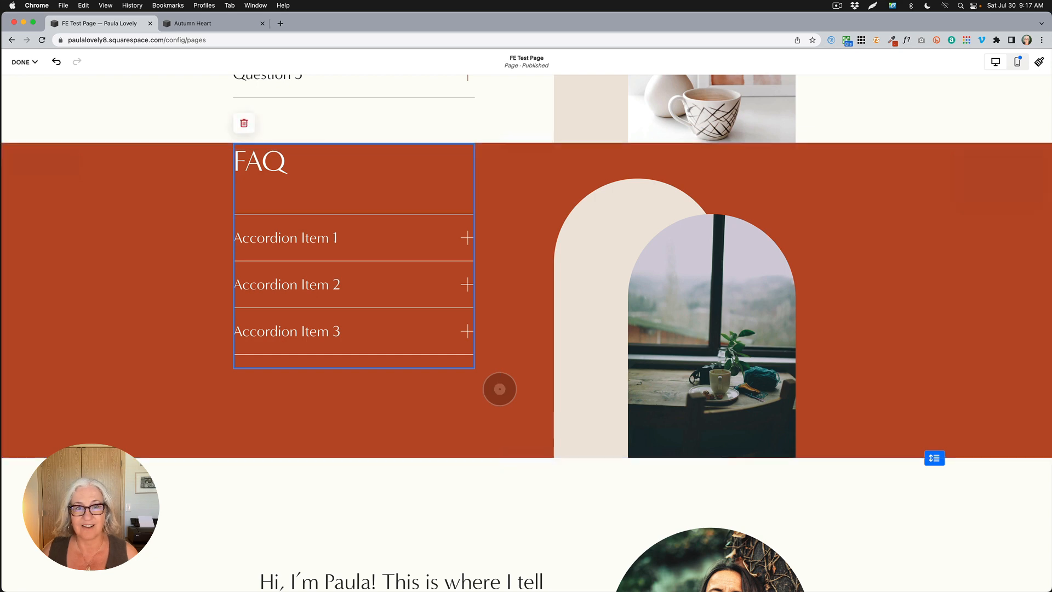
pyautogui.moveTo(399, 274); pyautogui.dragTo(402, 322)
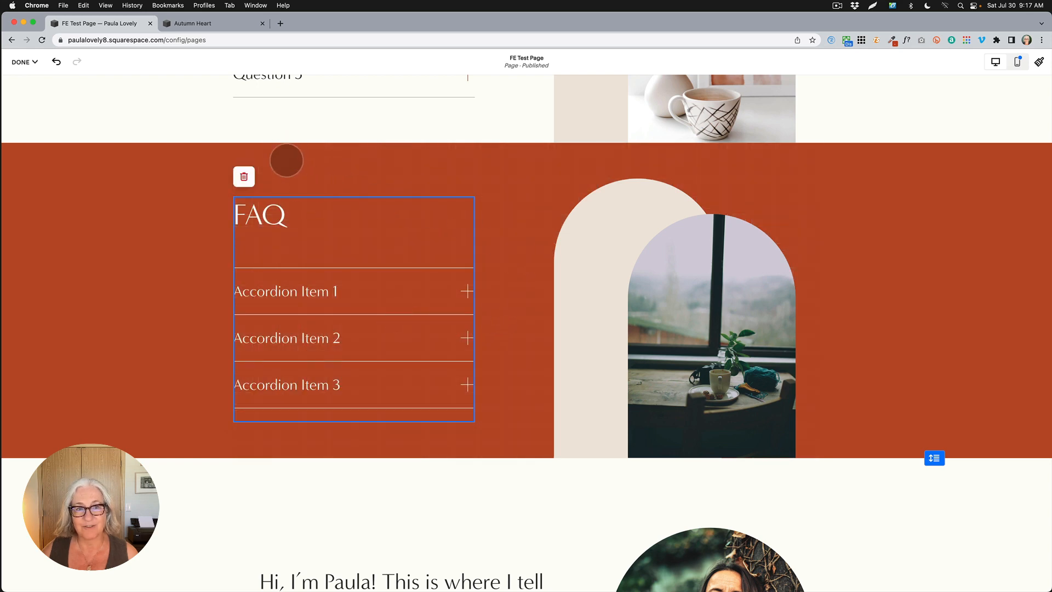
pyautogui.click(518, 200)
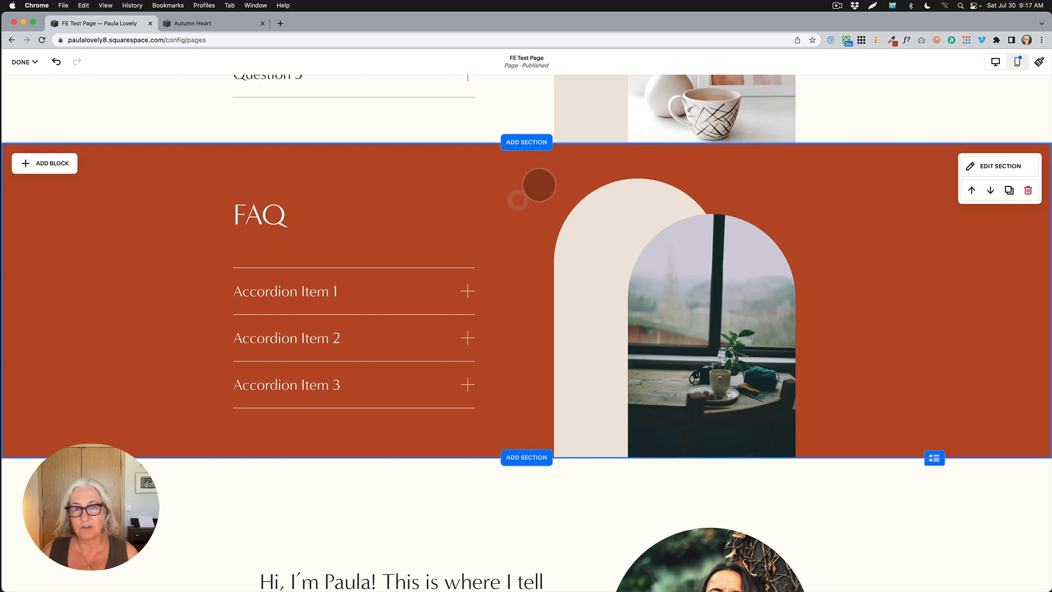
# Select the beige arch and the arched image together and move them down four rows
pyautogui.moveTo(789, 392); pyautogui.dragTo(822, 451)
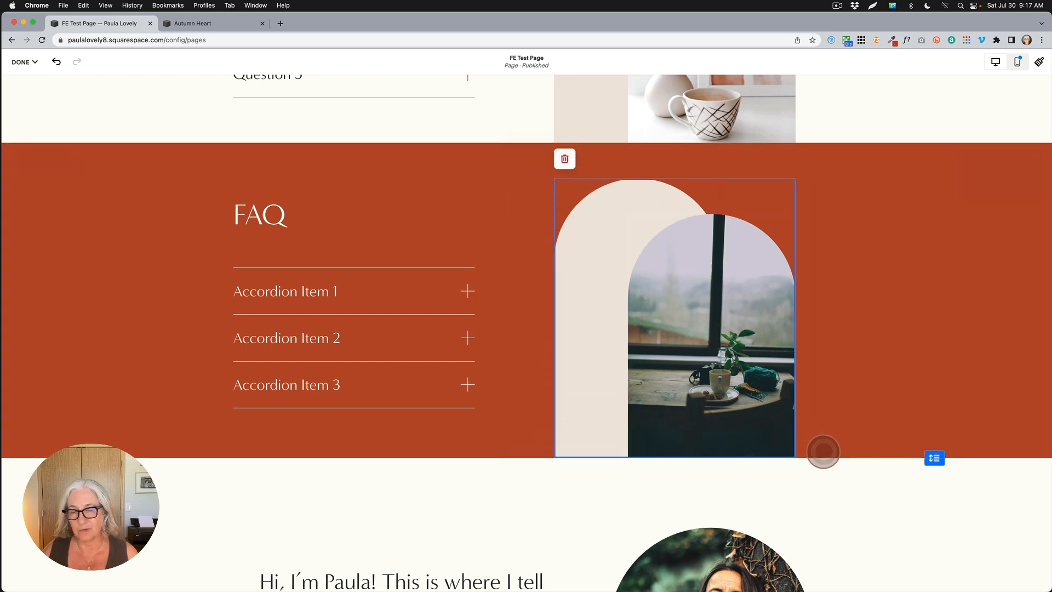
pyautogui.moveTo(709, 399); pyautogui.dragTo(711, 463)
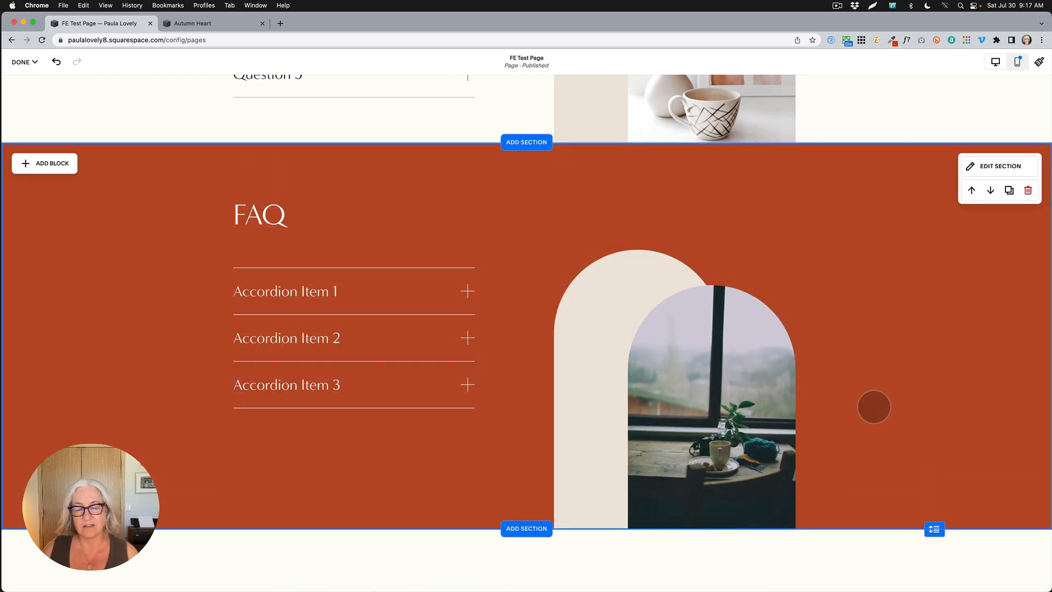
pyautogui.scroll(10, 874, 406)
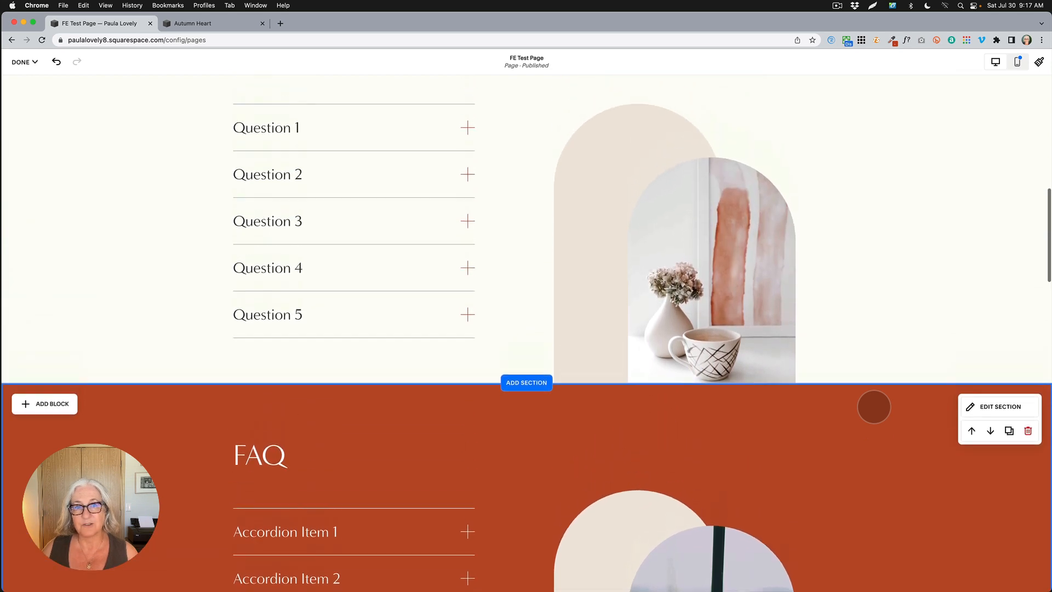
pyautogui.scroll(-10, 873, 406)
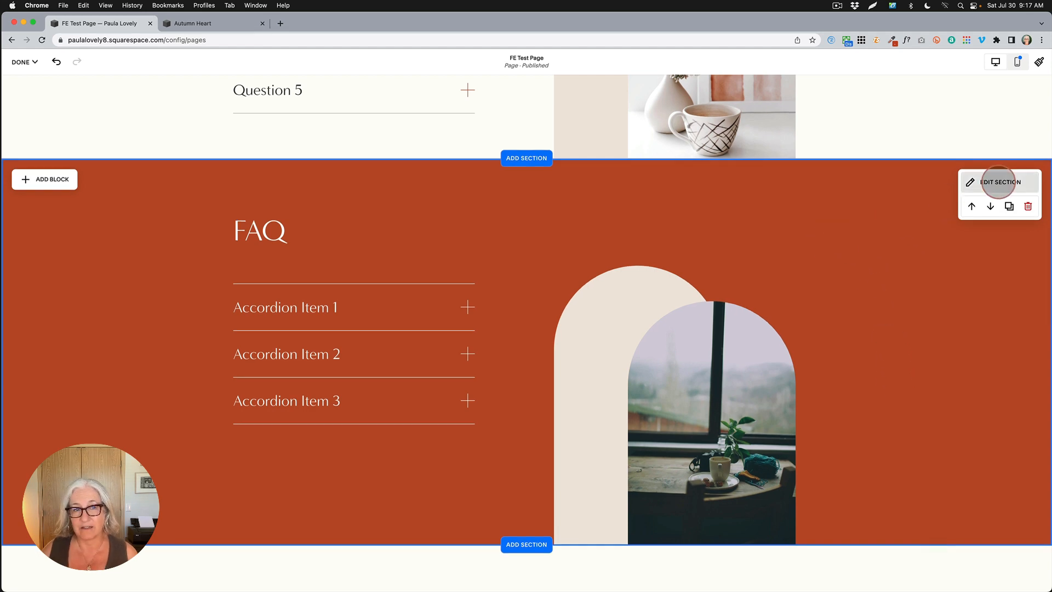
# Try the Dark 1 color theme on the FAQ section, and set the theme to Dark 2
pyautogui.click(998, 182)
pyautogui.click(987, 209)
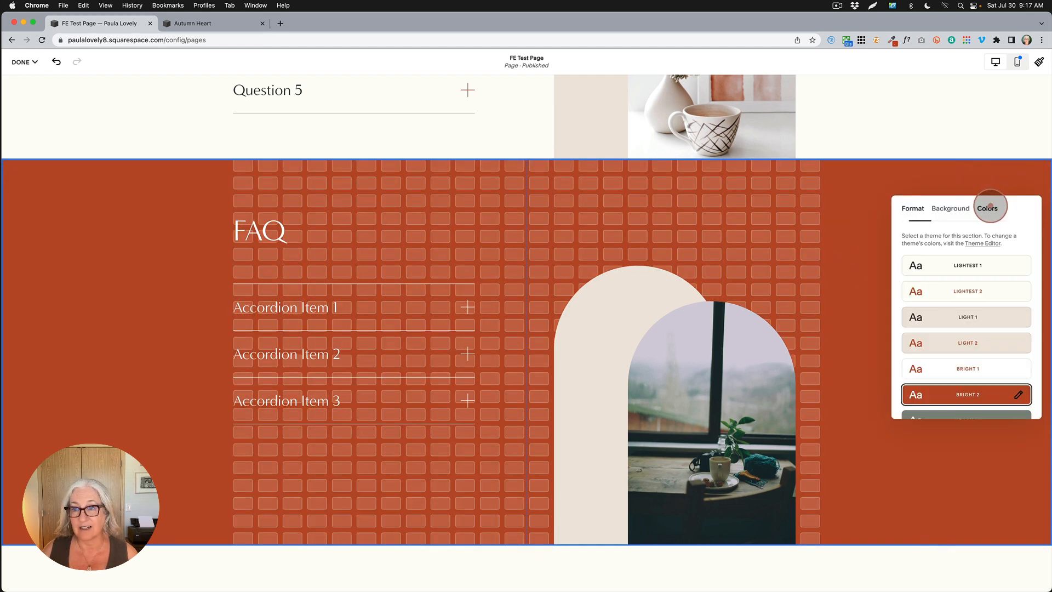
pyautogui.scroll(-2, 989, 372)
pyautogui.click(977, 374)
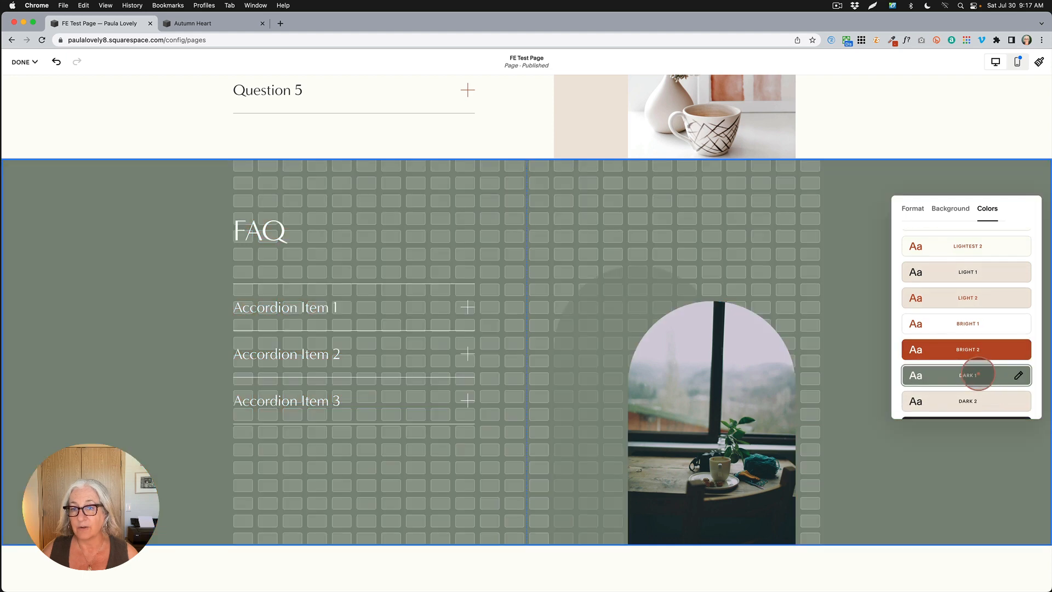
pyautogui.click(979, 401)
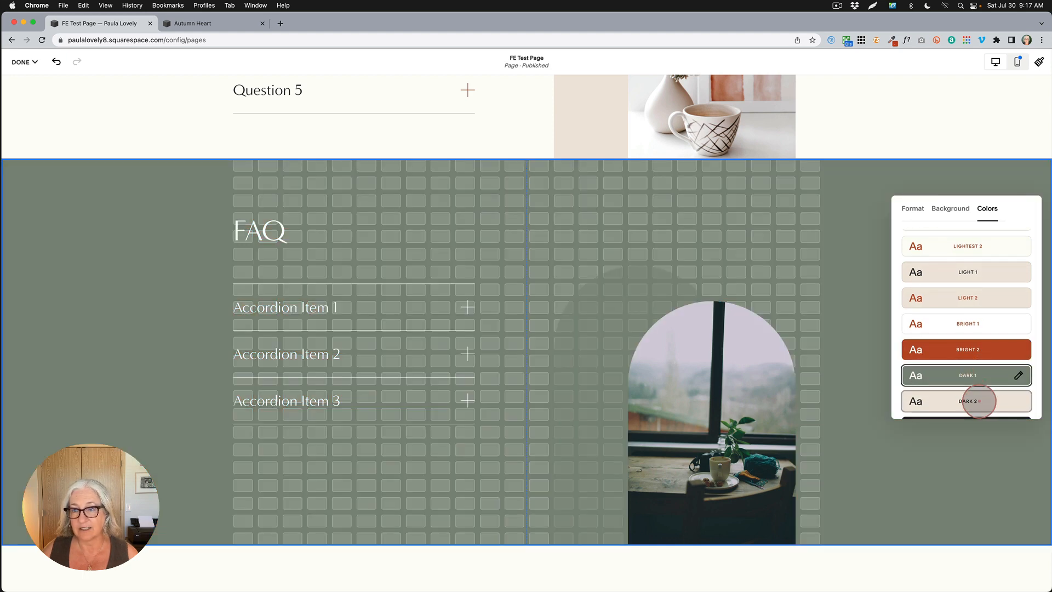
pyautogui.click(860, 279)
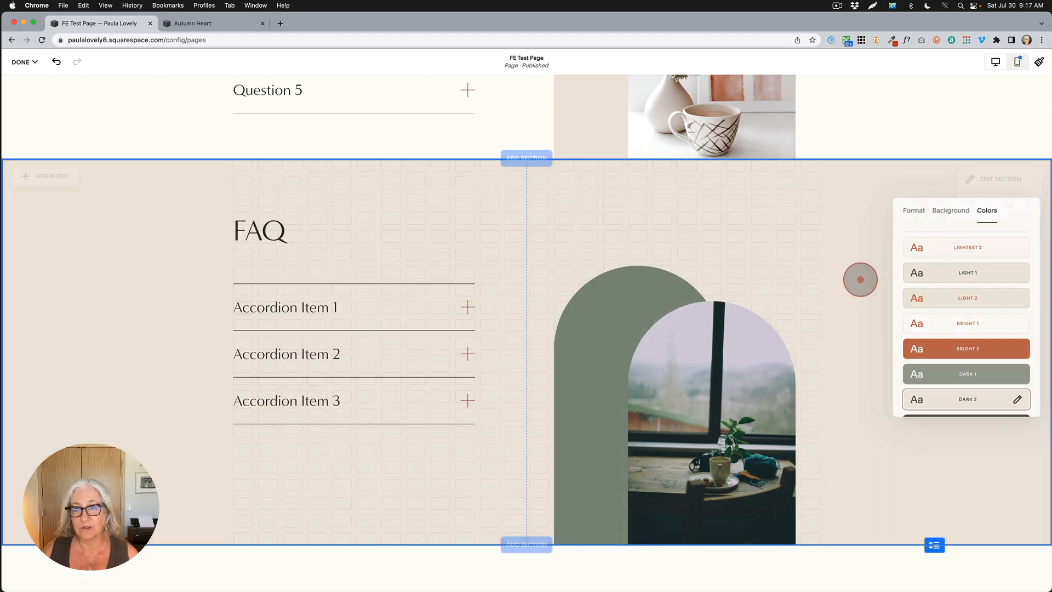
# Compare the rebuilt FAQ section's layout and colors with the original questions section above it
pyautogui.scroll(4, 928, 308)
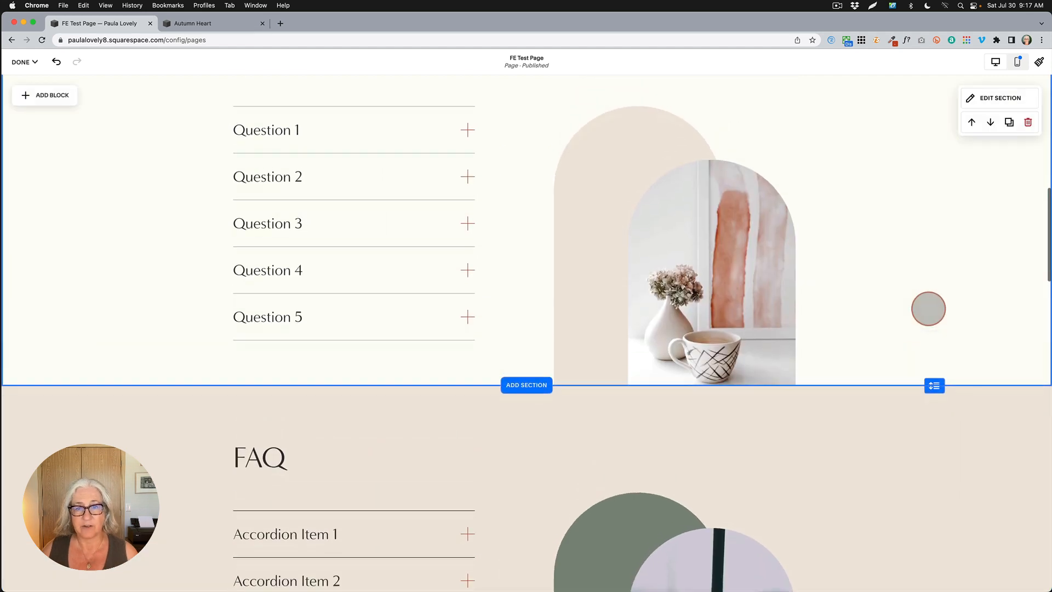
pyautogui.scroll(-3, 928, 308)
pyautogui.scroll(-2, 928, 316)
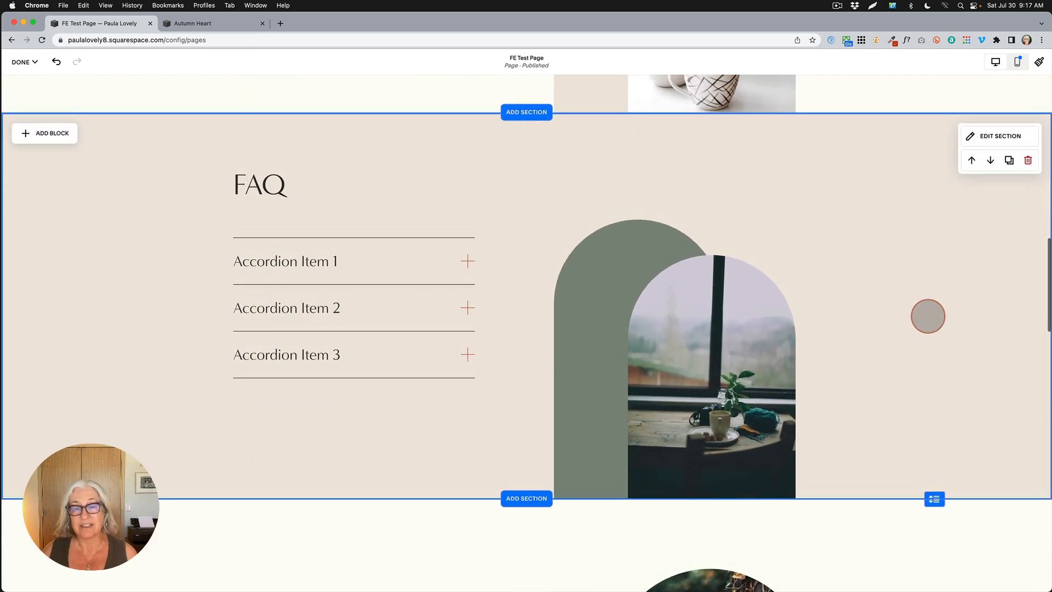
pyautogui.scroll(4, 928, 316)
pyautogui.scroll(-4, 928, 317)
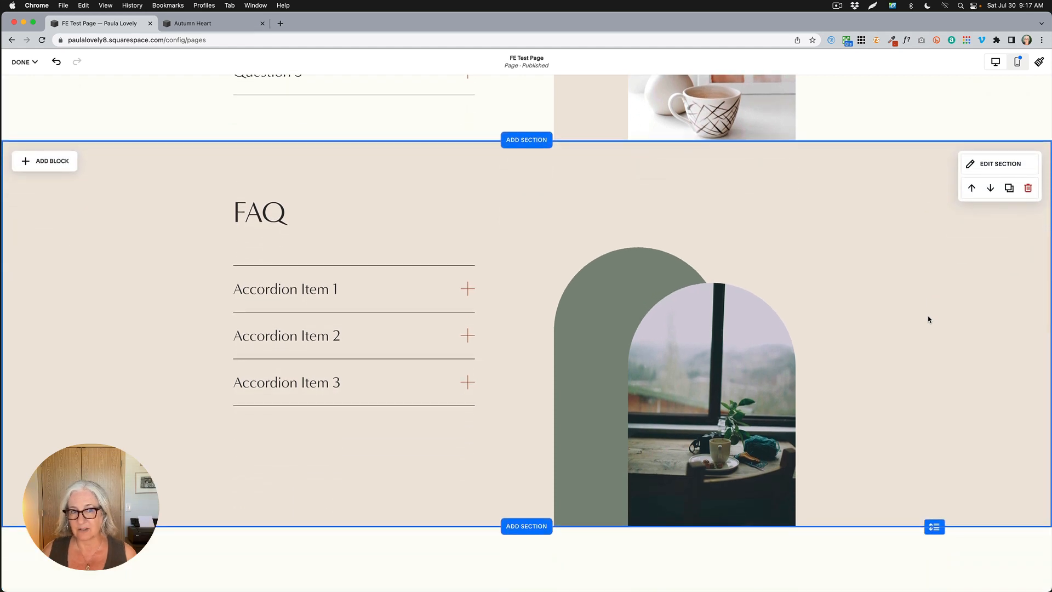
pyautogui.scroll(1, 928, 319)
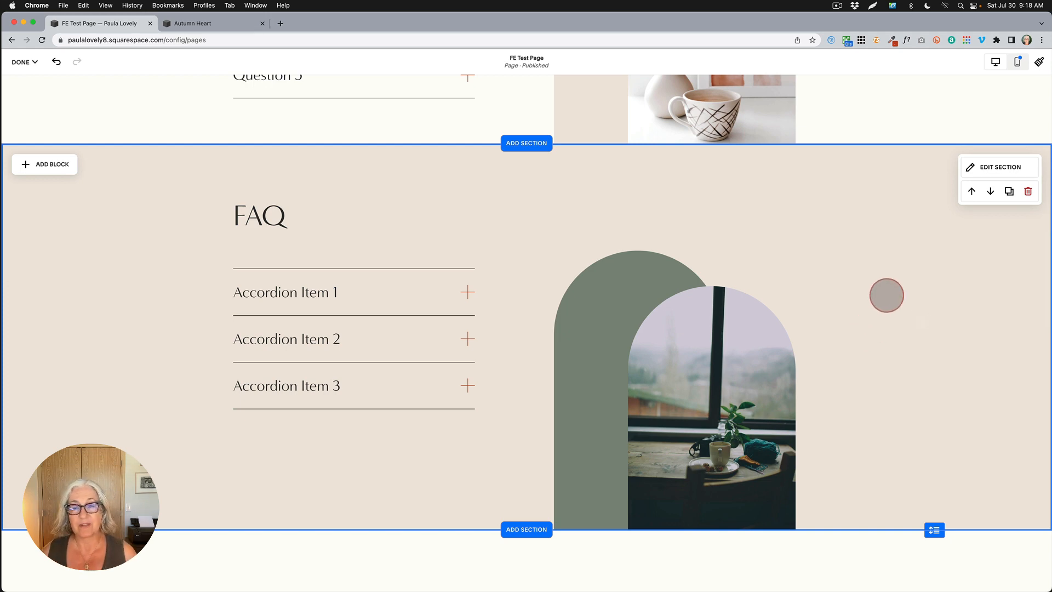
# Inspect the Something For You section's newsletter and image blocks and its grid format settings
pyautogui.scroll(-7, 885, 318)
pyautogui.scroll(-10, 883, 346)
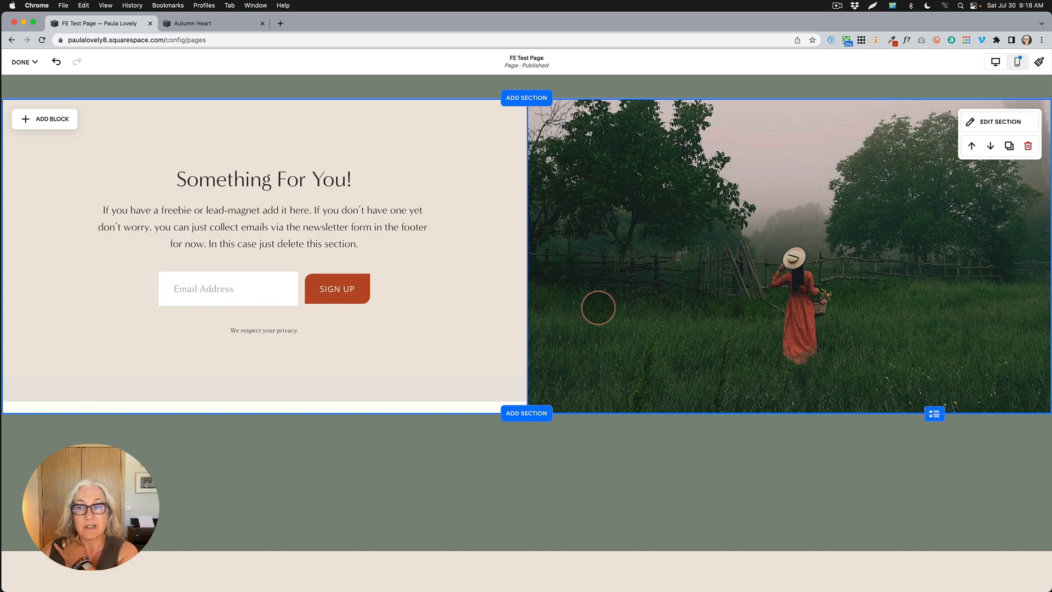
pyautogui.scroll(10, 598, 308)
pyautogui.scroll(-4, 598, 307)
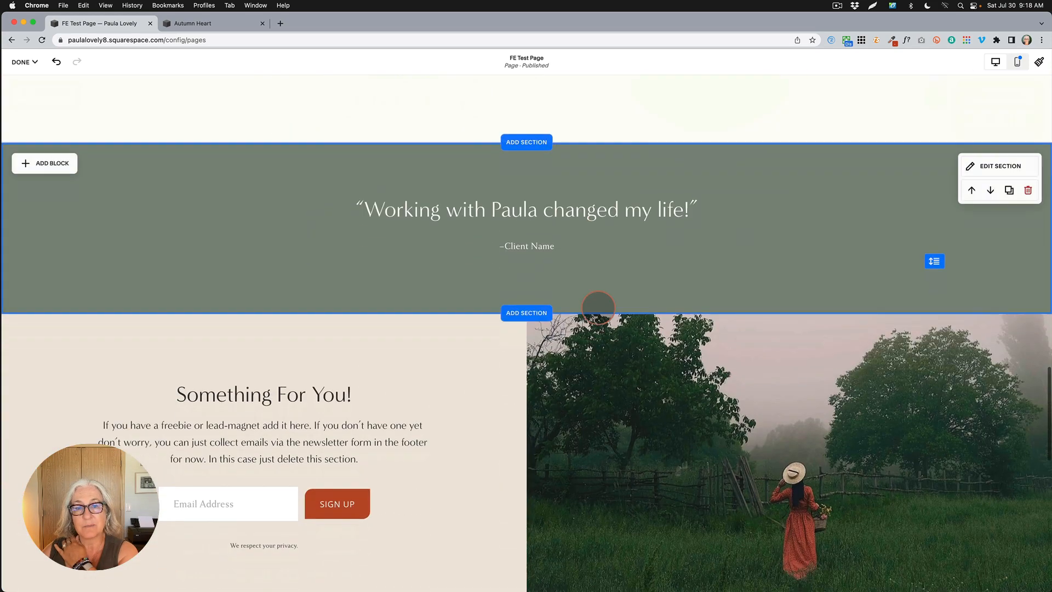
pyautogui.scroll(-4, 598, 307)
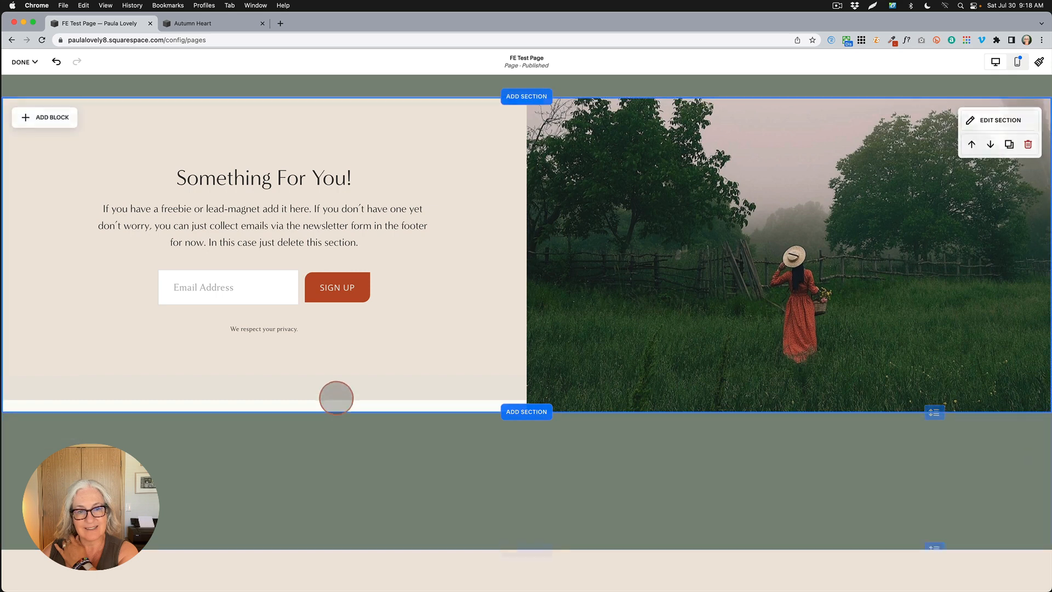
pyautogui.click(280, 369)
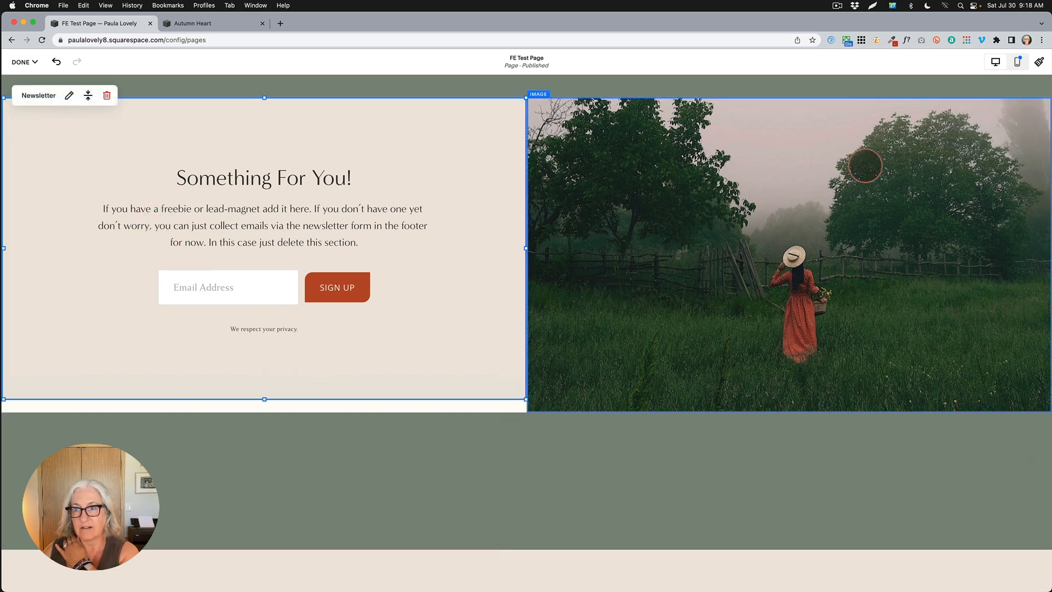
pyautogui.click(917, 161)
pyautogui.click(995, 124)
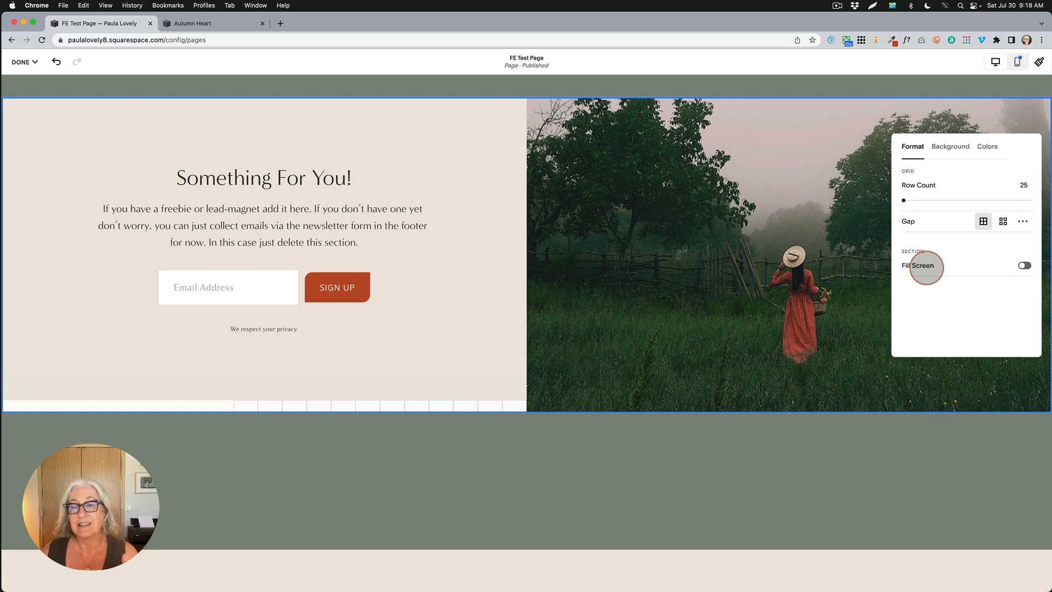
# Extend the newsletter block down one row so its base lines up with the neighbouring meadow image
pyautogui.click(744, 275)
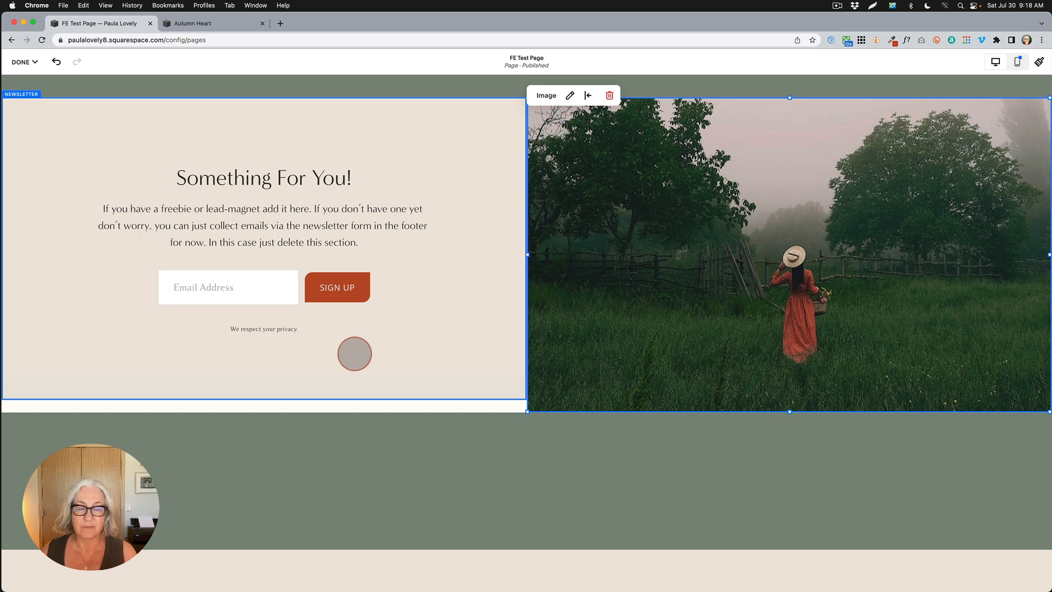
pyautogui.click(353, 358)
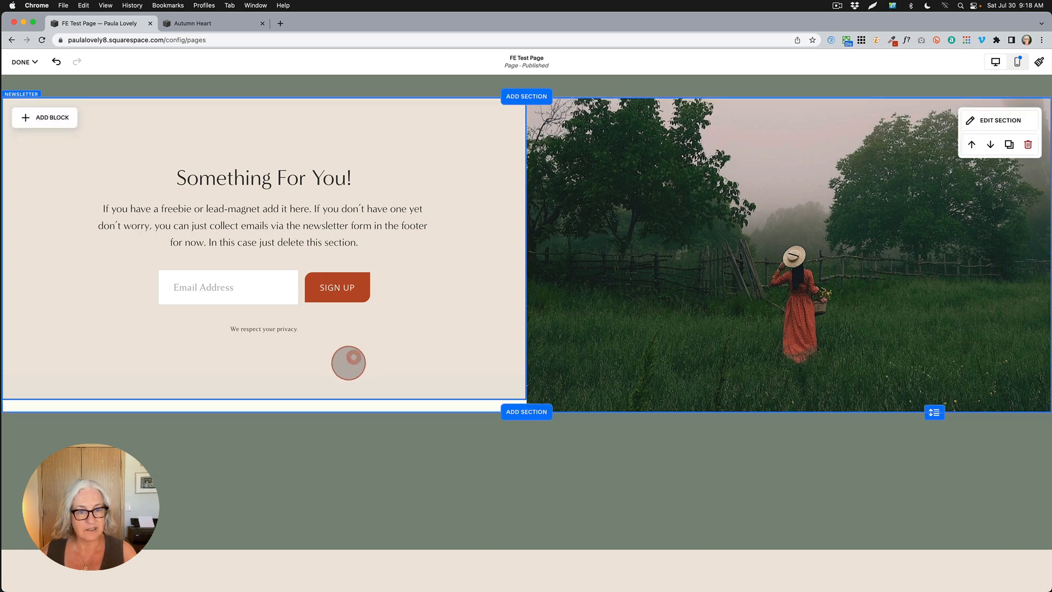
pyautogui.click(244, 383)
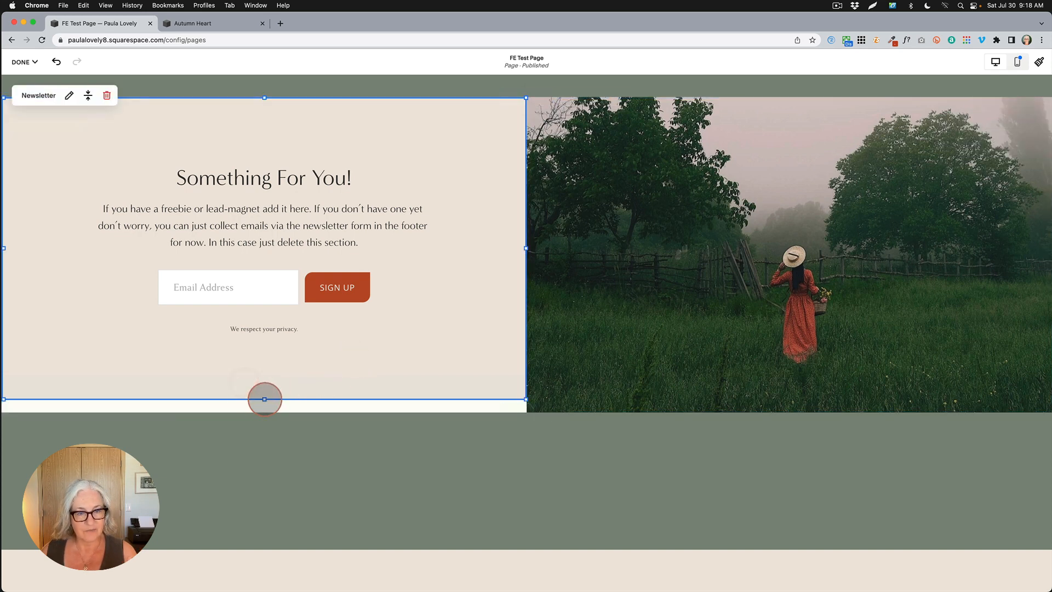
pyautogui.moveTo(263, 400)
pyautogui.mouseDown()
pyautogui.moveTo(267, 414)
pyautogui.moveTo(281, 409)
pyautogui.moveTo(263, 408)
pyautogui.moveTo(260, 397)
pyautogui.moveTo(265, 409)
pyautogui.mouseUp()
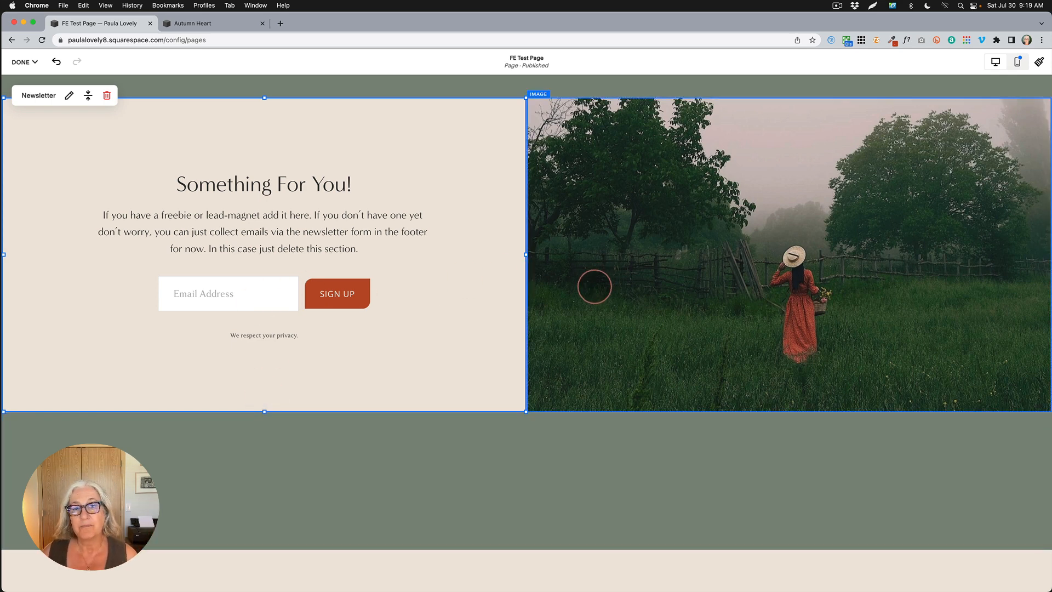
# Narrow the meadow image to 12 columns so it ends at the content grid's outer edge instead of the page edge
pyautogui.click(588, 275)
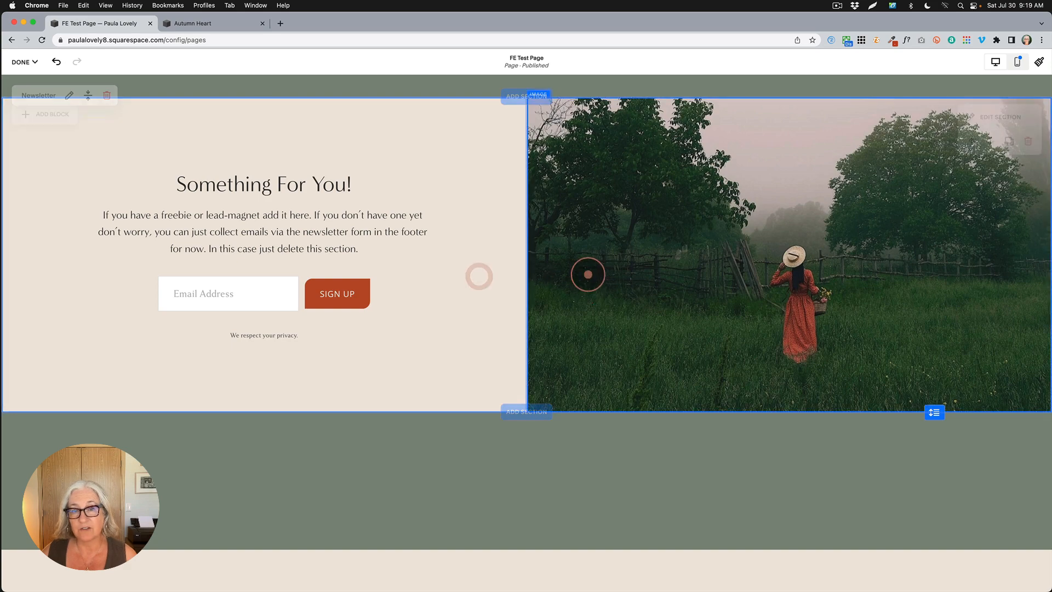
pyautogui.click(1038, 253)
pyautogui.moveTo(1039, 253); pyautogui.dragTo(814, 257)
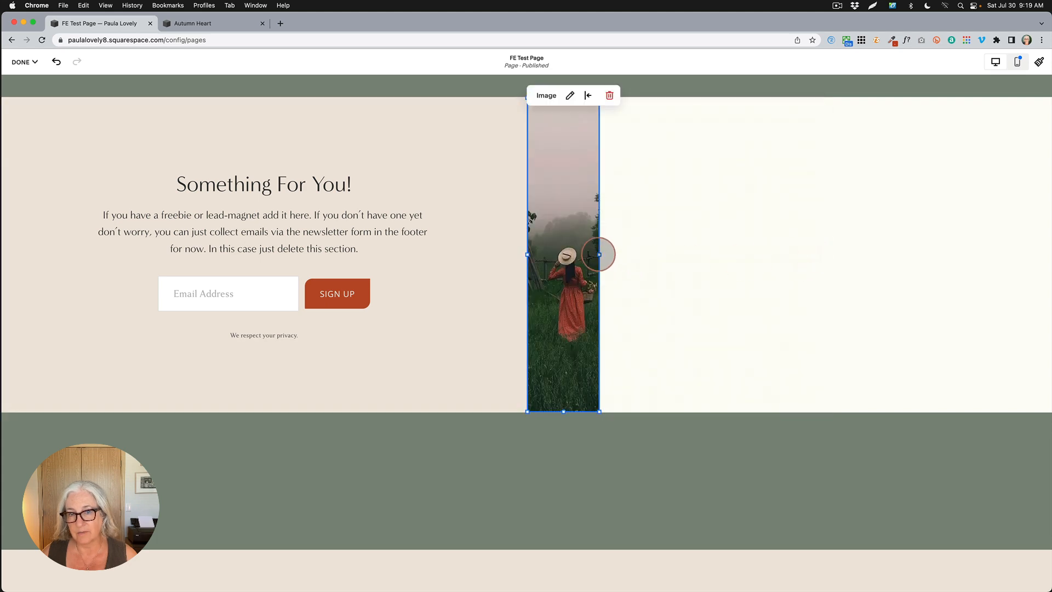
pyautogui.moveTo(599, 254); pyautogui.dragTo(816, 257)
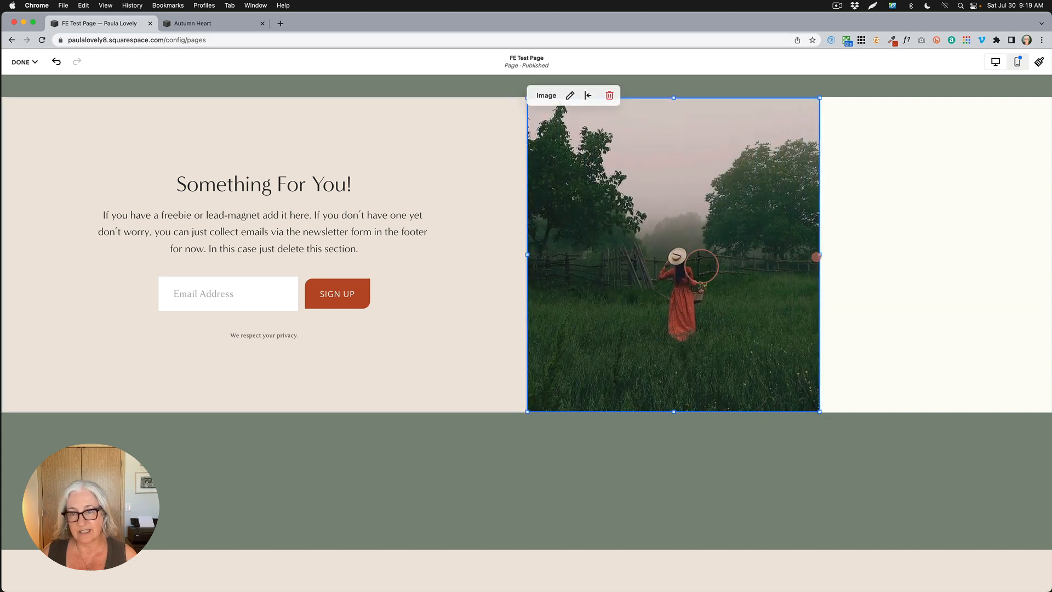
# Narrow the newsletter block to the content grid's outer edge and shorten it so its base lines up with the meadow image
pyautogui.click(466, 317)
pyautogui.click(62, 263)
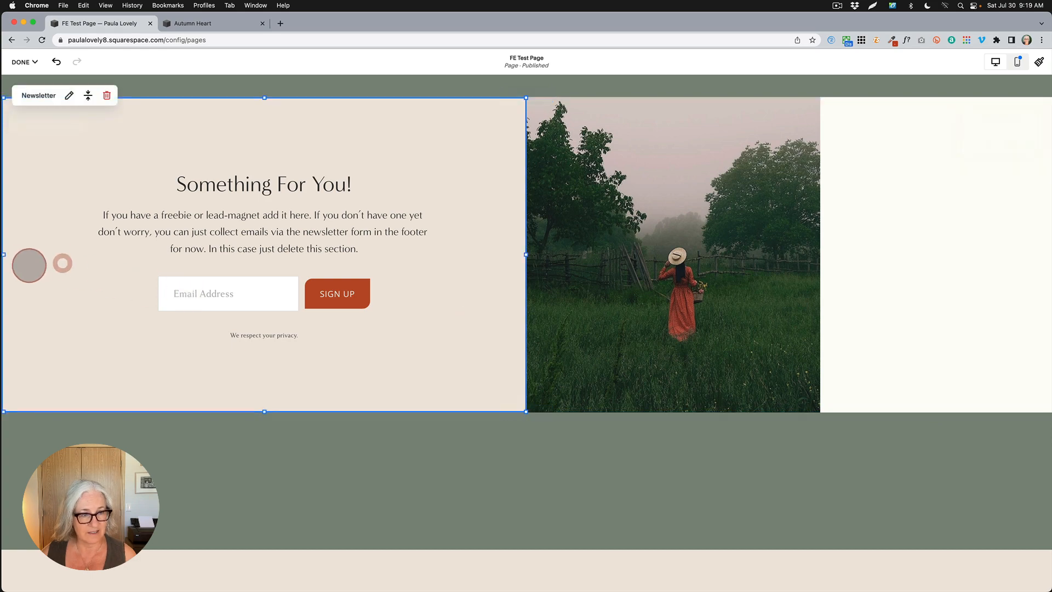
pyautogui.moveTo(7, 251); pyautogui.dragTo(237, 258)
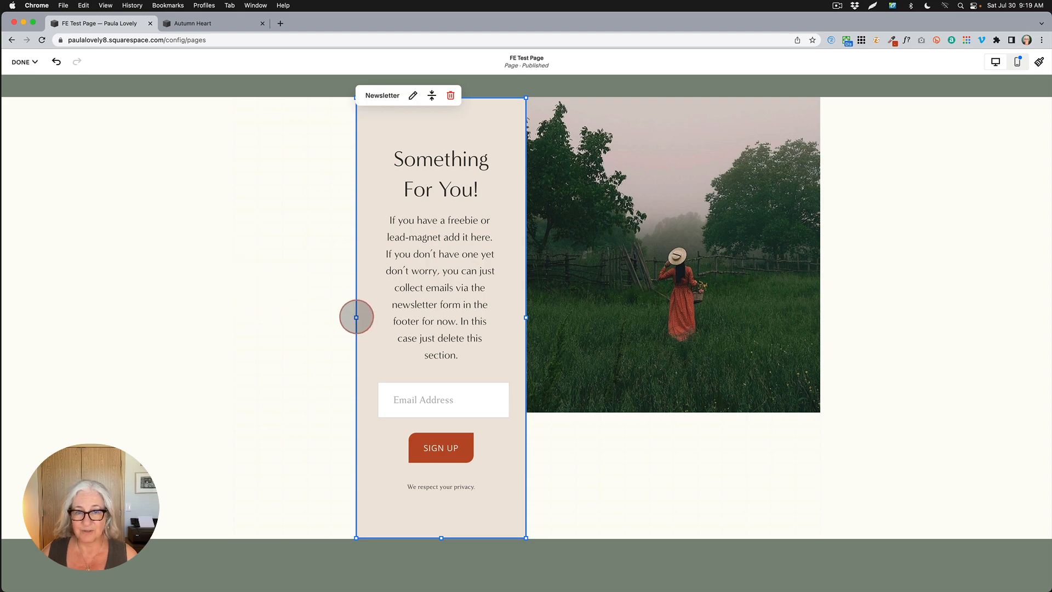
pyautogui.moveTo(356, 316); pyautogui.dragTo(235, 311)
pyautogui.scroll(-4, 179, 317)
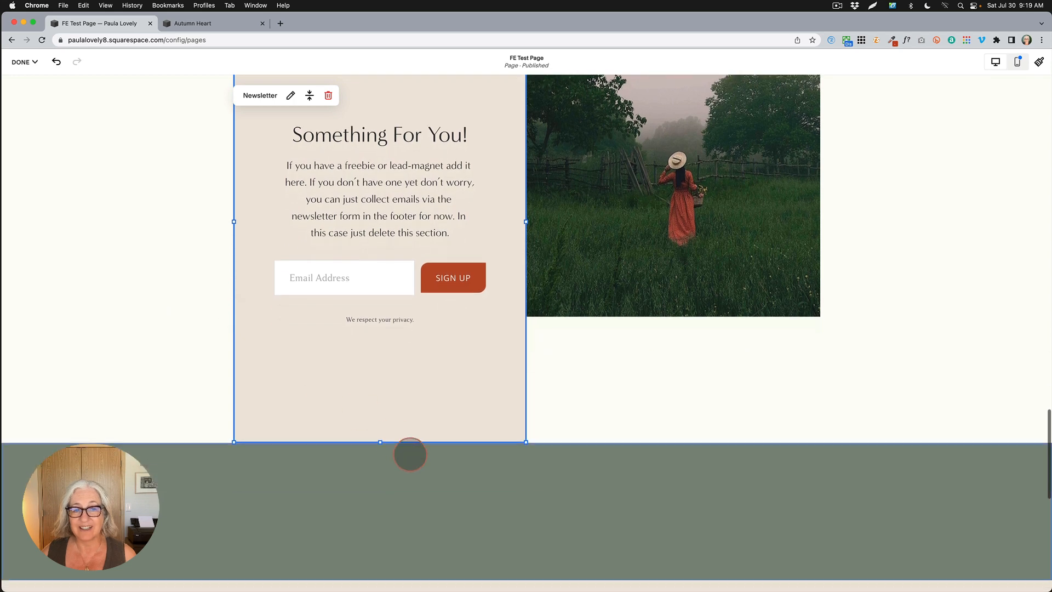
pyautogui.moveTo(379, 441); pyautogui.dragTo(388, 313)
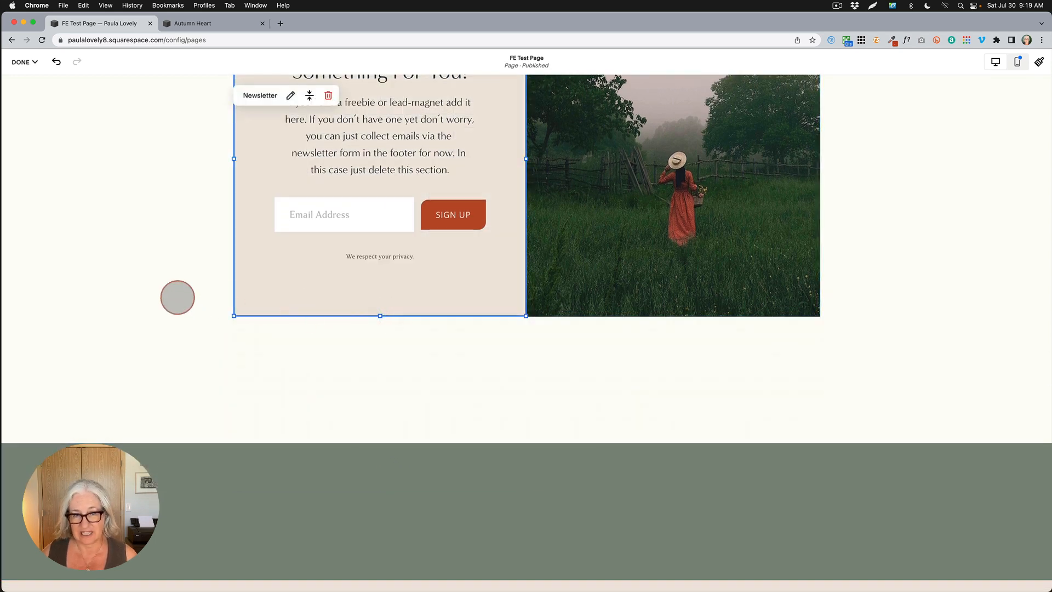
pyautogui.scroll(3, 177, 297)
pyautogui.scroll(2, 177, 297)
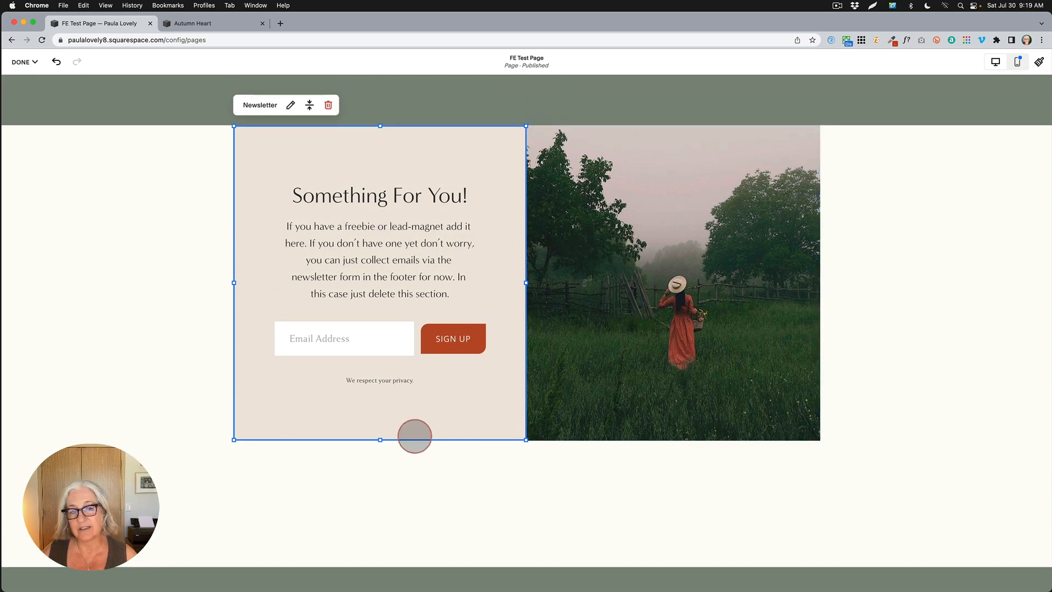
pyautogui.moveTo(380, 439); pyautogui.dragTo(404, 439)
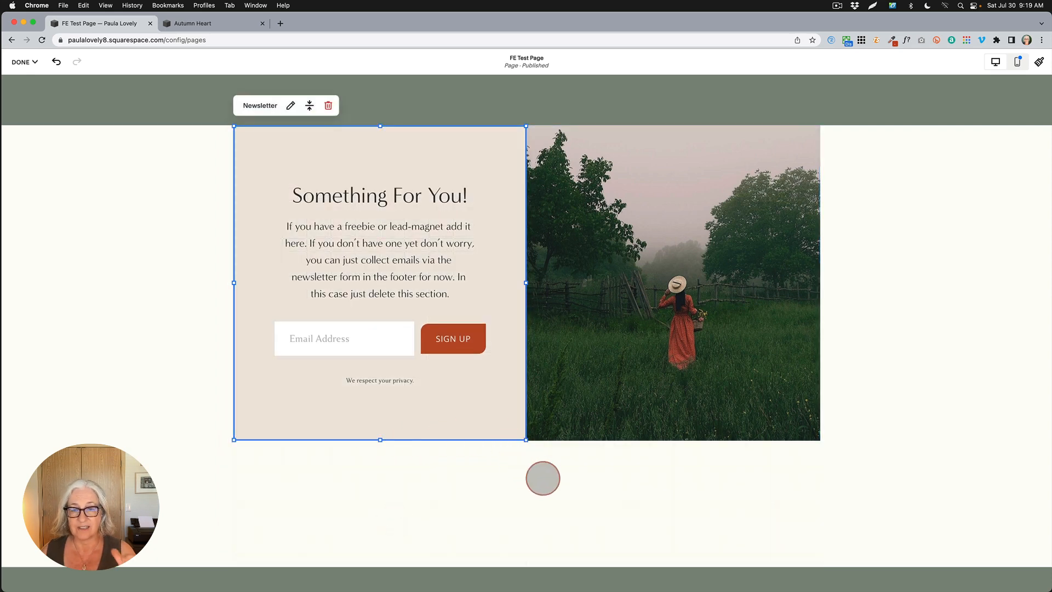
# Remove the empty rows below the newsletter and image so the Something For You section ends at their base
pyautogui.click(620, 491)
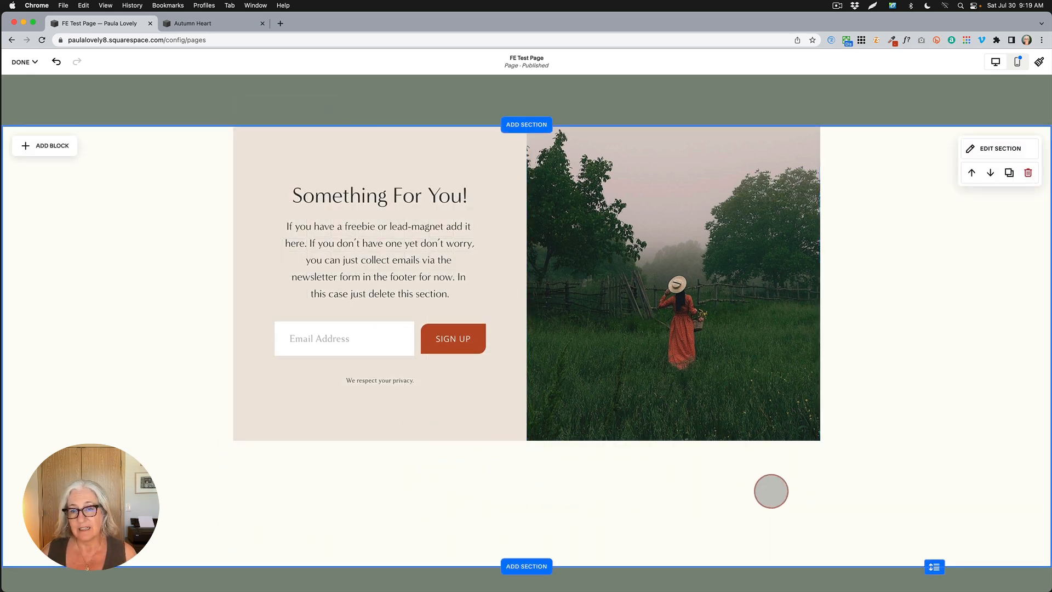
pyautogui.scroll(-1, 907, 460)
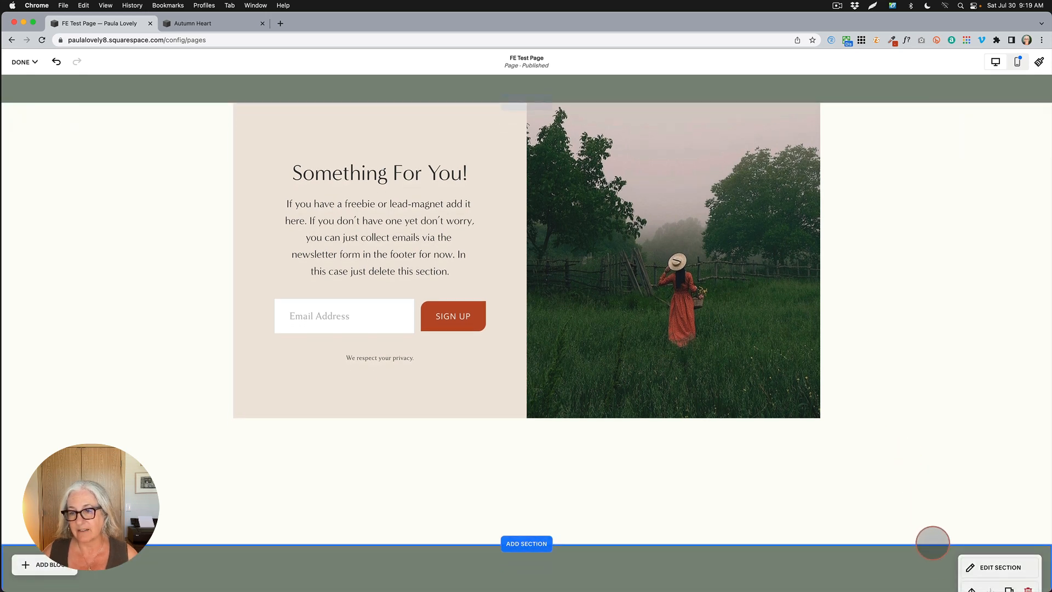
pyautogui.moveTo(933, 544); pyautogui.dragTo(921, 410)
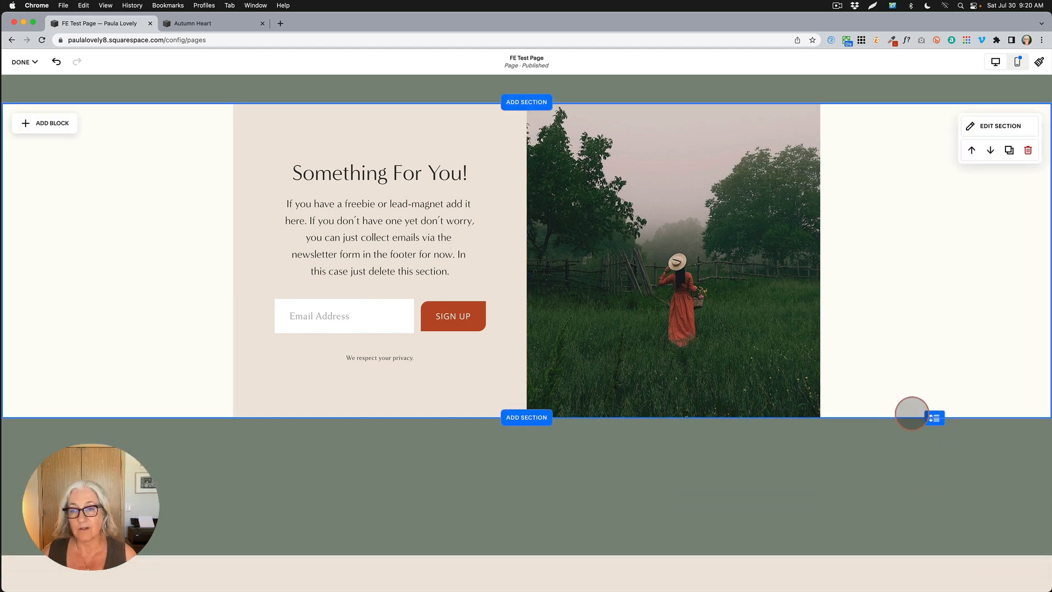
pyautogui.scroll(1, 870, 387)
pyautogui.scroll(2, 870, 386)
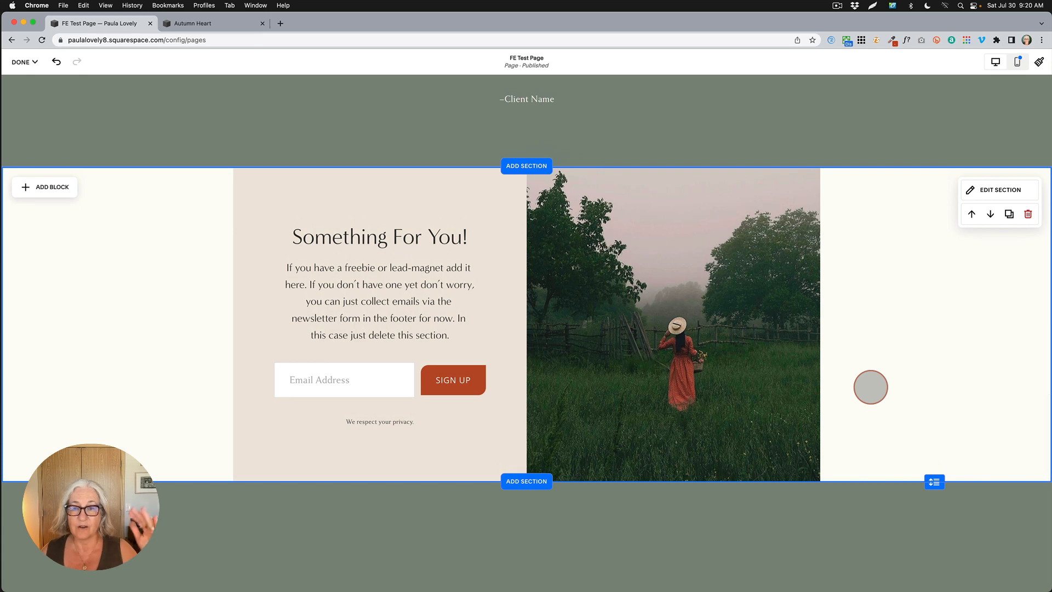
pyautogui.scroll(-1, 871, 387)
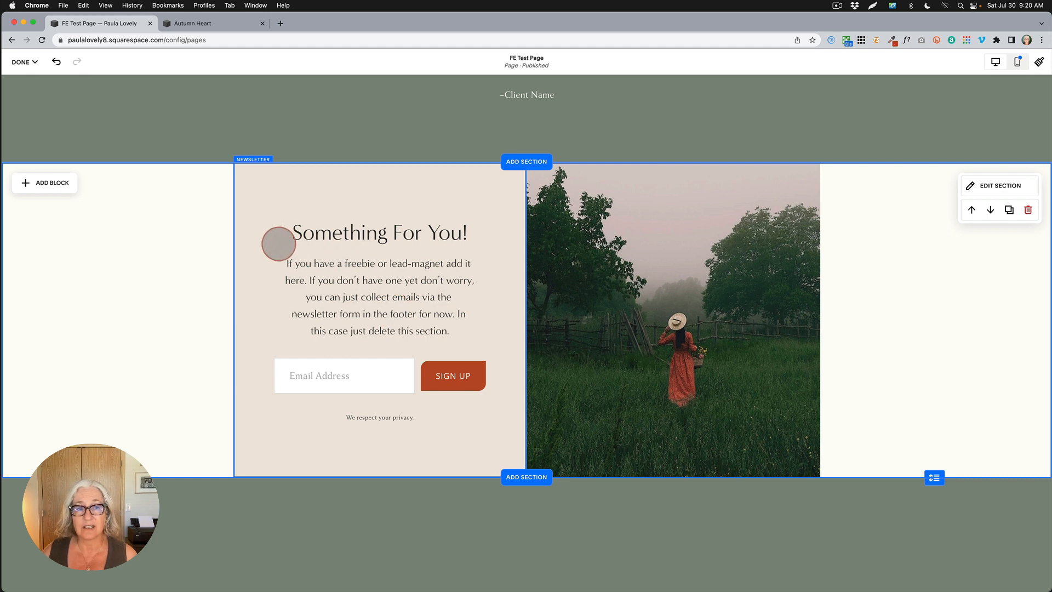
# Turn on the grid gap for the Something For You section so its newsletter and image blocks are spaced apart
pyautogui.click(281, 259)
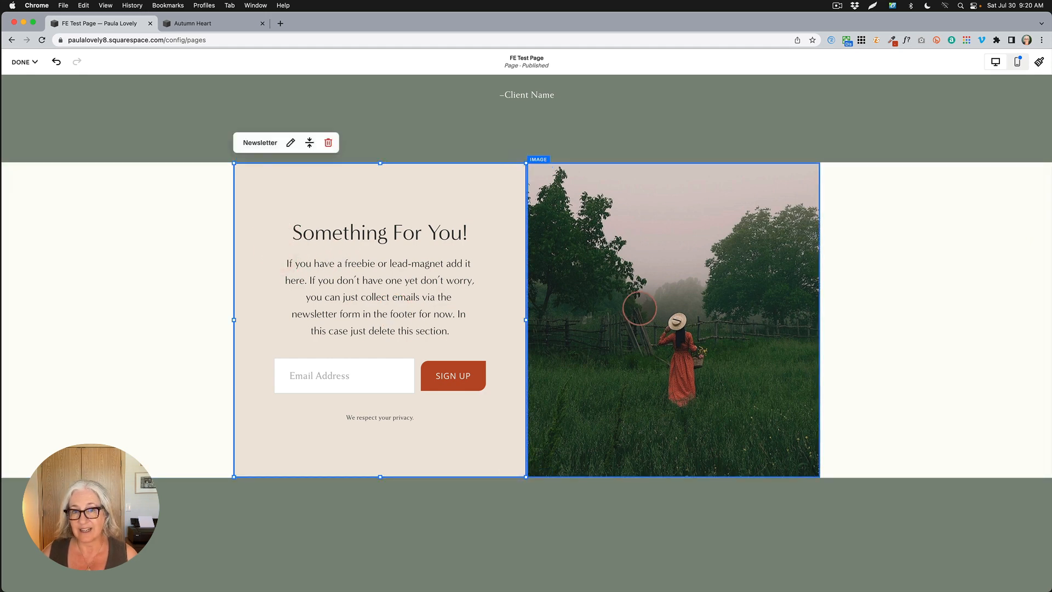
pyautogui.click(640, 308)
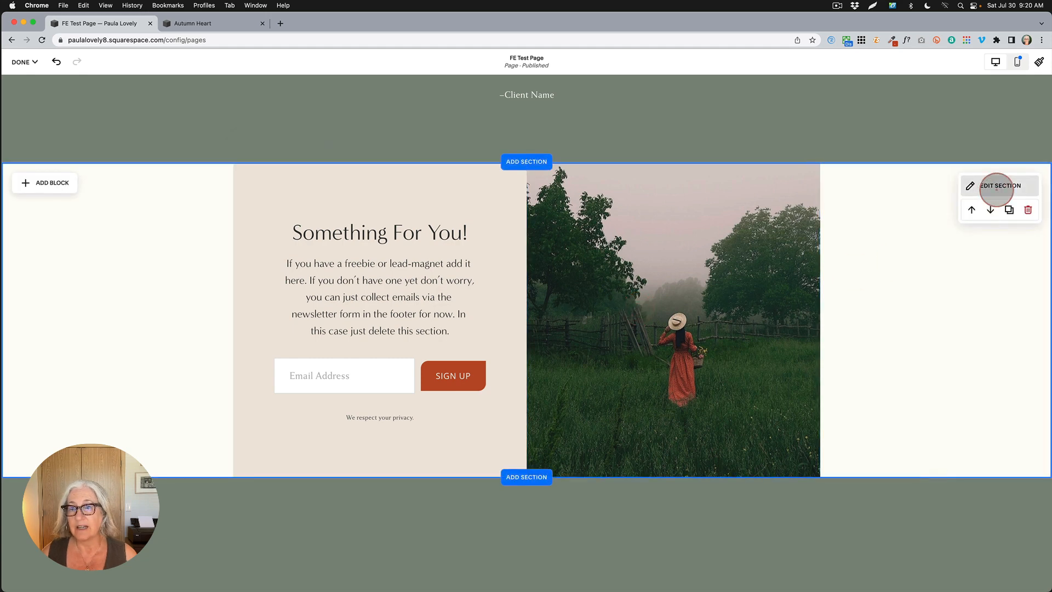
pyautogui.click(996, 187)
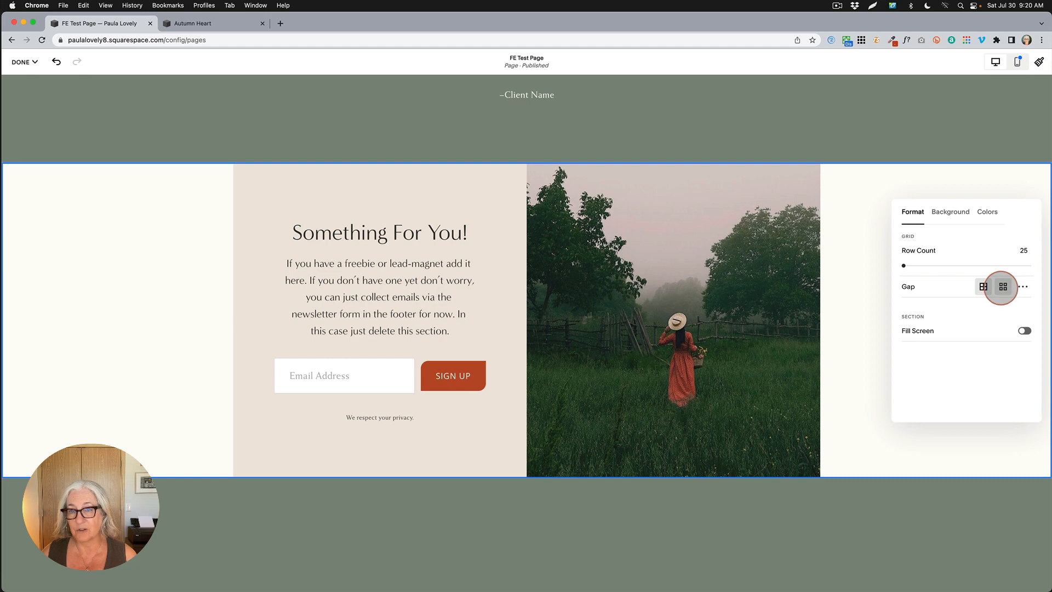
pyautogui.click(1002, 286)
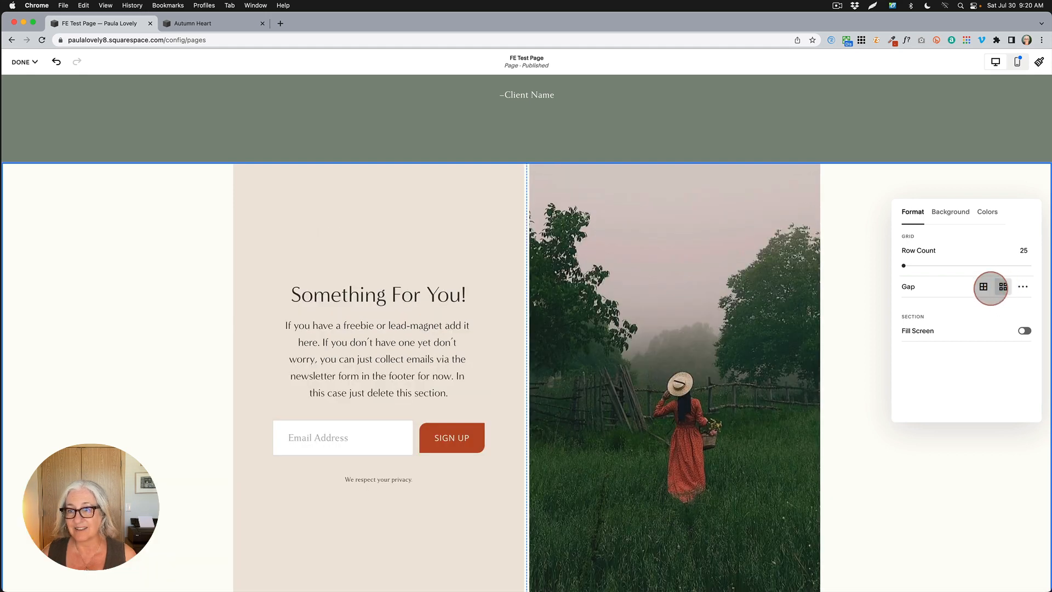
pyautogui.scroll(-3, 760, 360)
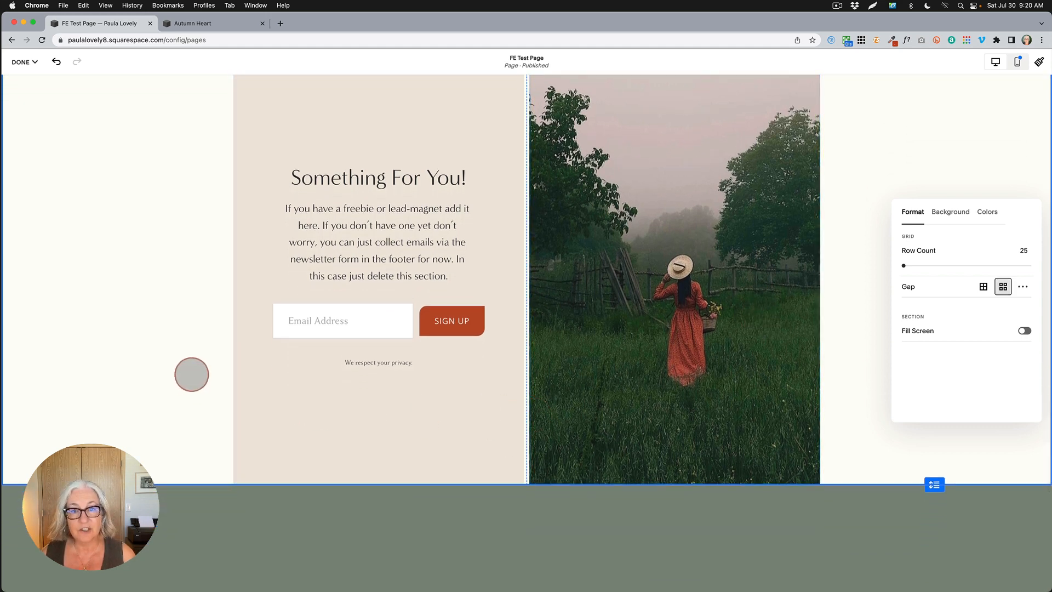
# Lower the newsletter block's upper edge two rows, show the grid overlay, and extend the edge back to the section's start
pyautogui.click(354, 379)
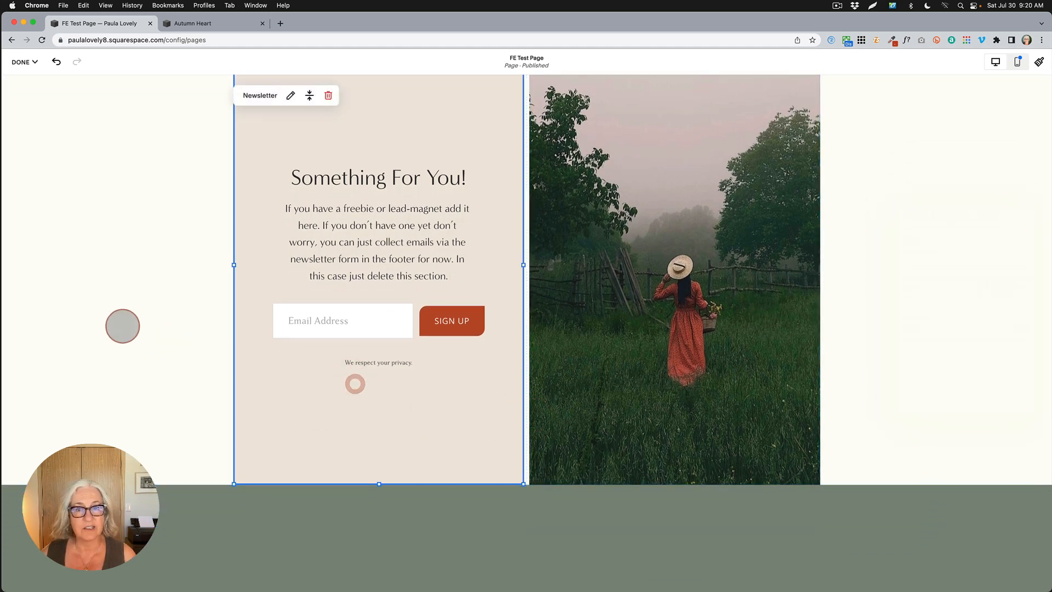
pyautogui.scroll(2, 122, 326)
pyautogui.scroll(2, 384, 215)
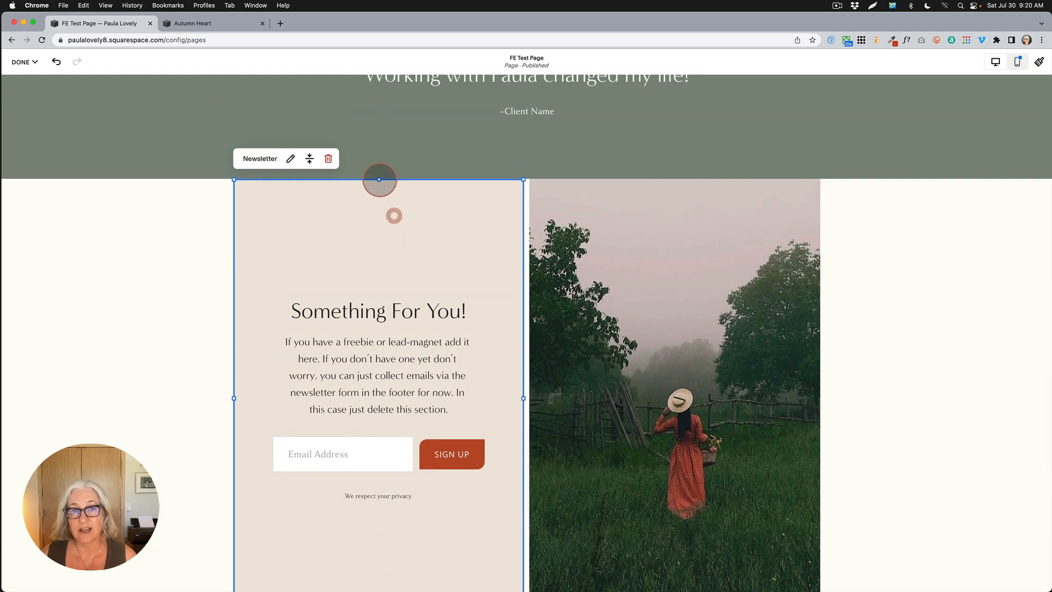
pyautogui.moveTo(378, 179); pyautogui.dragTo(379, 221)
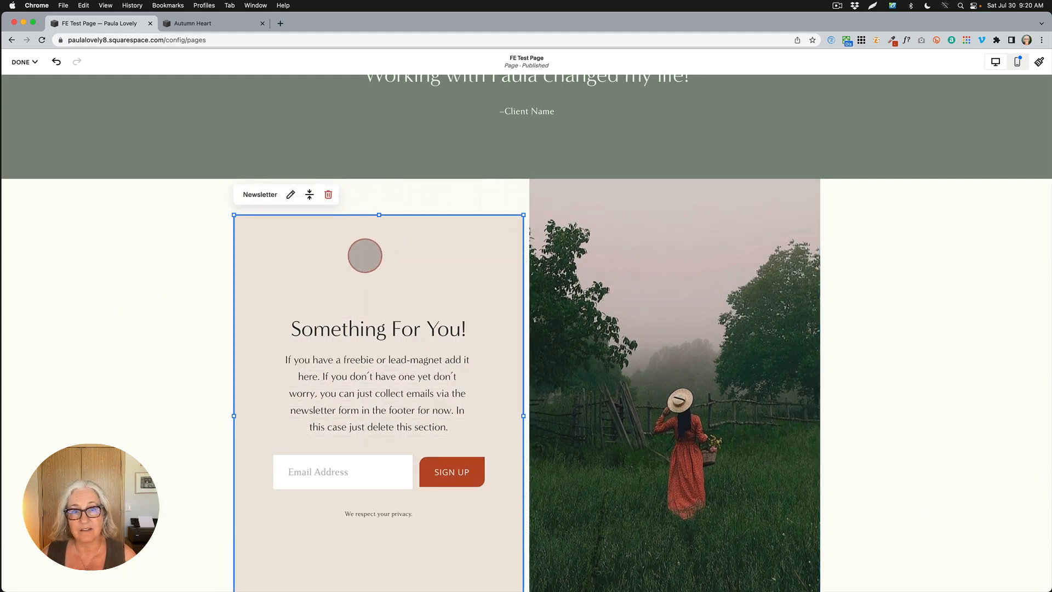
pyautogui.press('g')
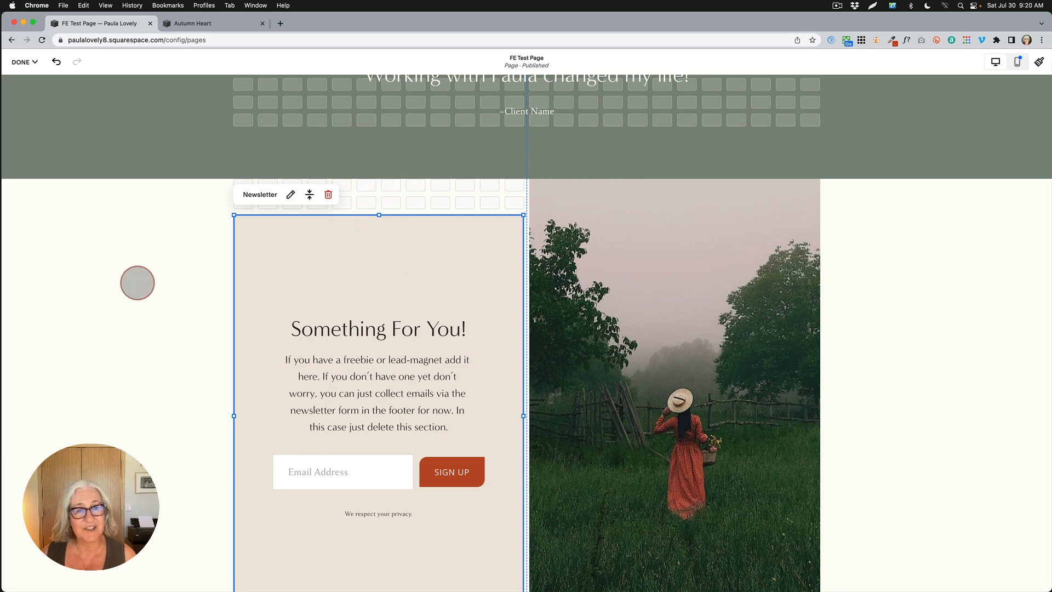
pyautogui.moveTo(379, 215); pyautogui.dragTo(379, 180)
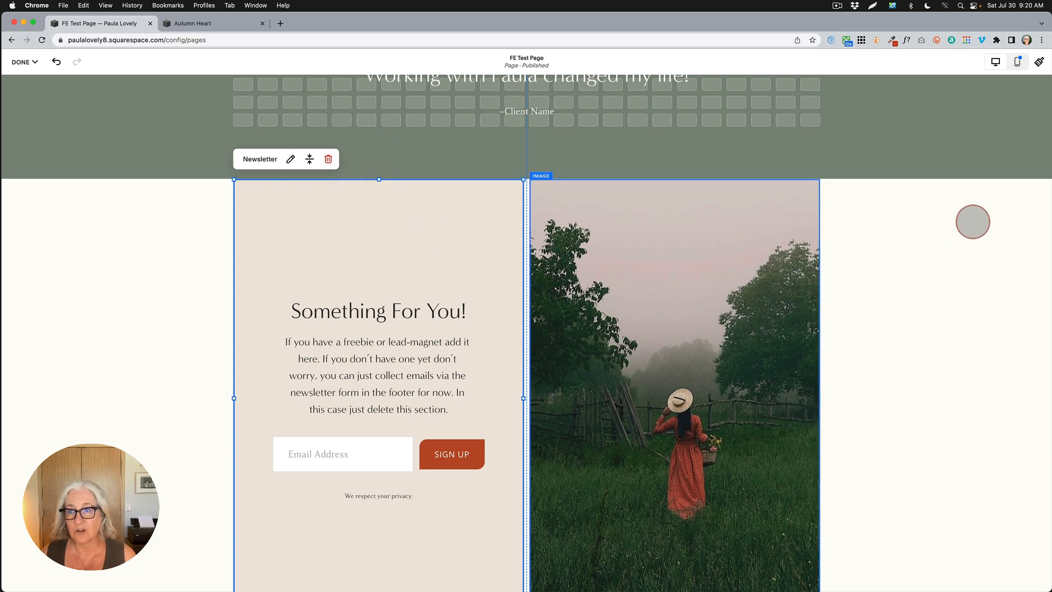
# Set the Something For You section's grid to no gap so the newsletter and image blocks touch
pyautogui.click(971, 207)
pyautogui.click(997, 202)
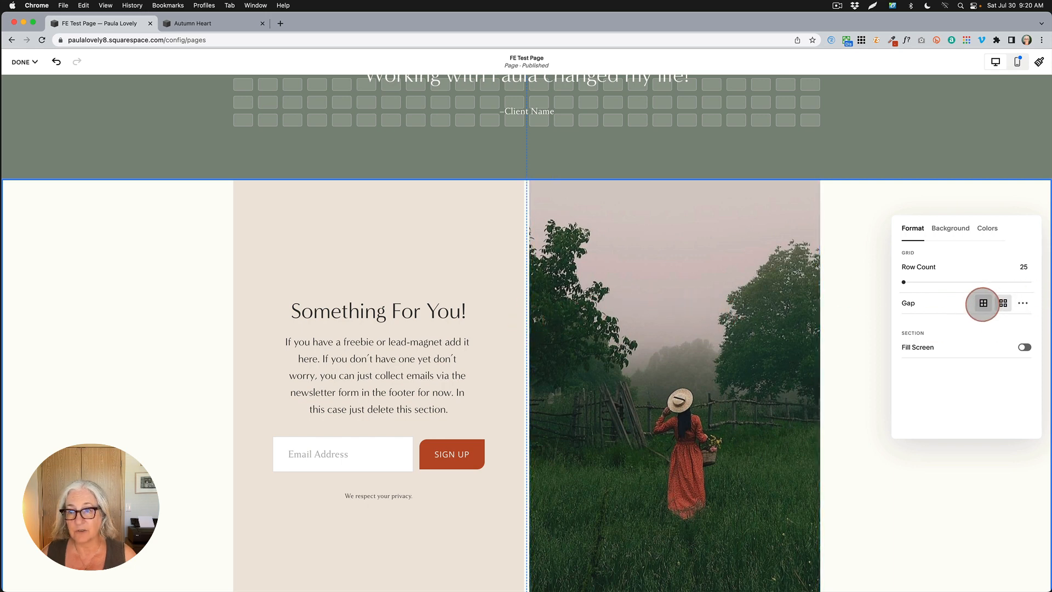
pyautogui.click(983, 303)
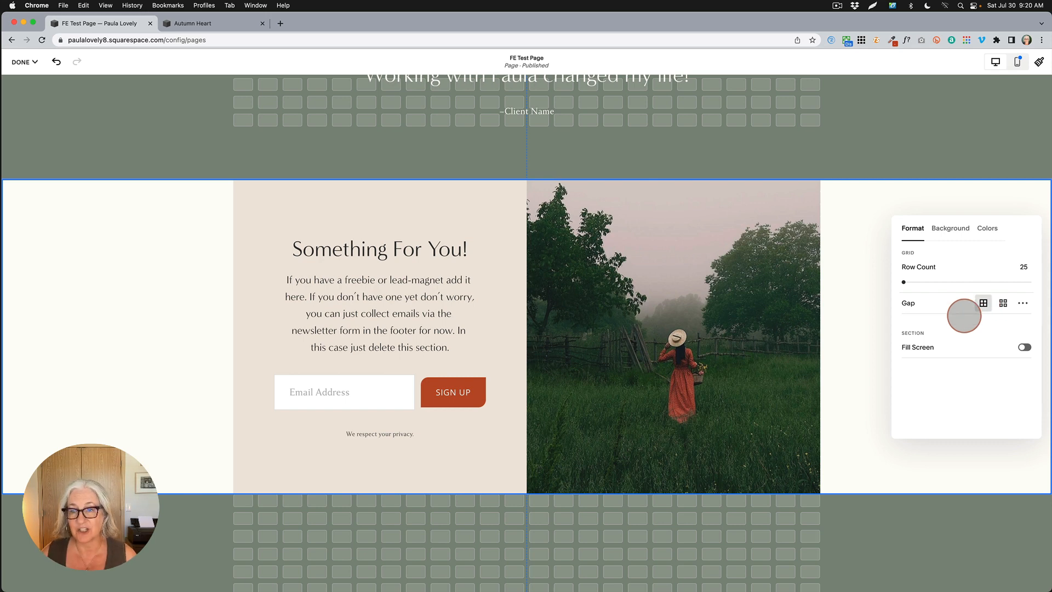
pyautogui.click(852, 345)
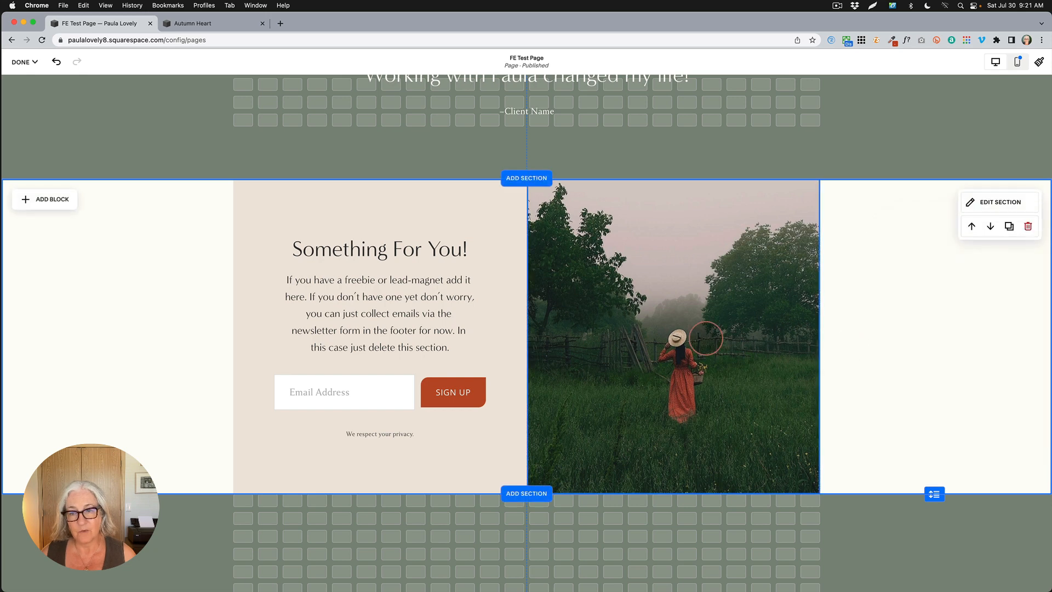
# Widen the meadow image and the newsletter block outward to opposite page edges so both are full bleed
pyautogui.click(706, 338)
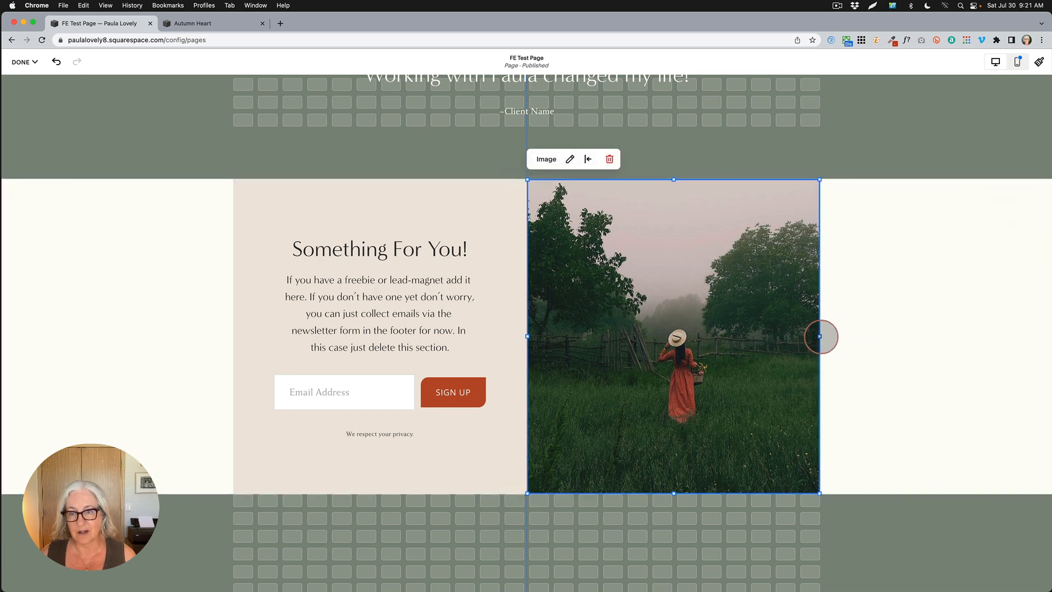
pyautogui.moveTo(820, 336); pyautogui.dragTo(1046, 342)
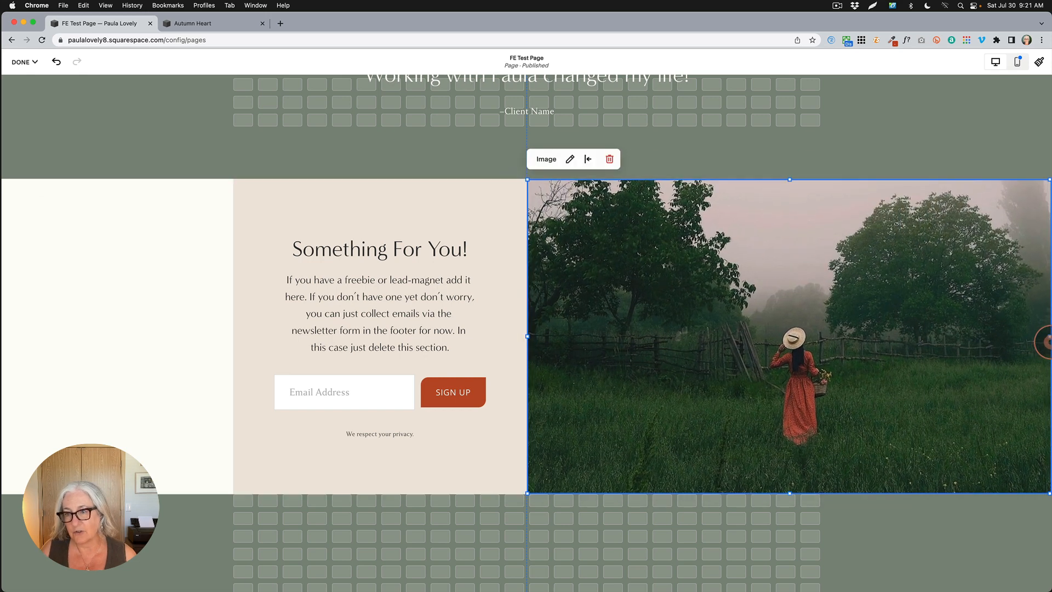
pyautogui.click(266, 335)
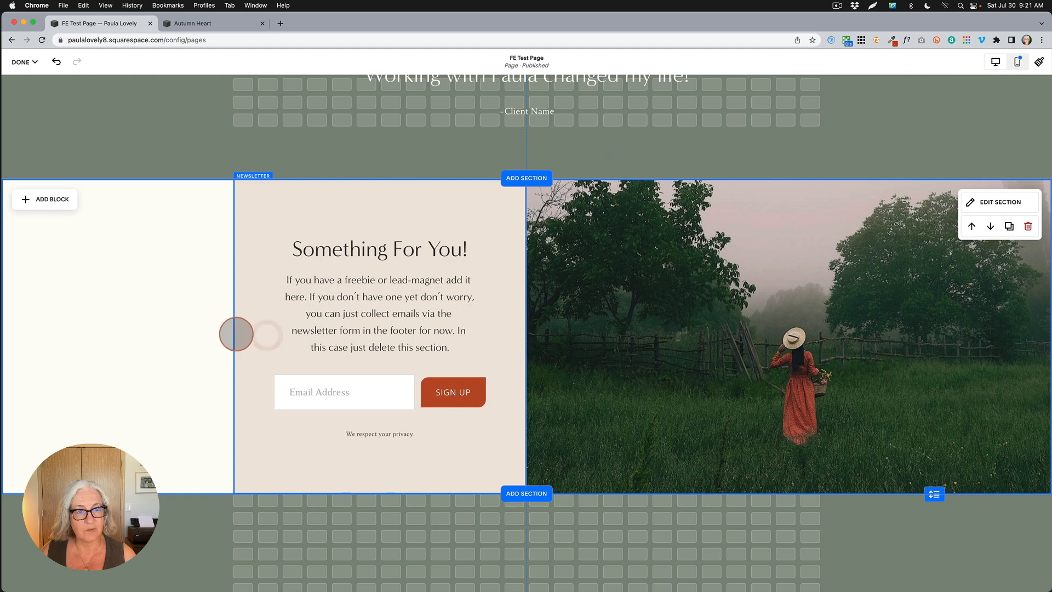
pyautogui.click(235, 334)
pyautogui.moveTo(233, 336); pyautogui.dragTo(4, 335)
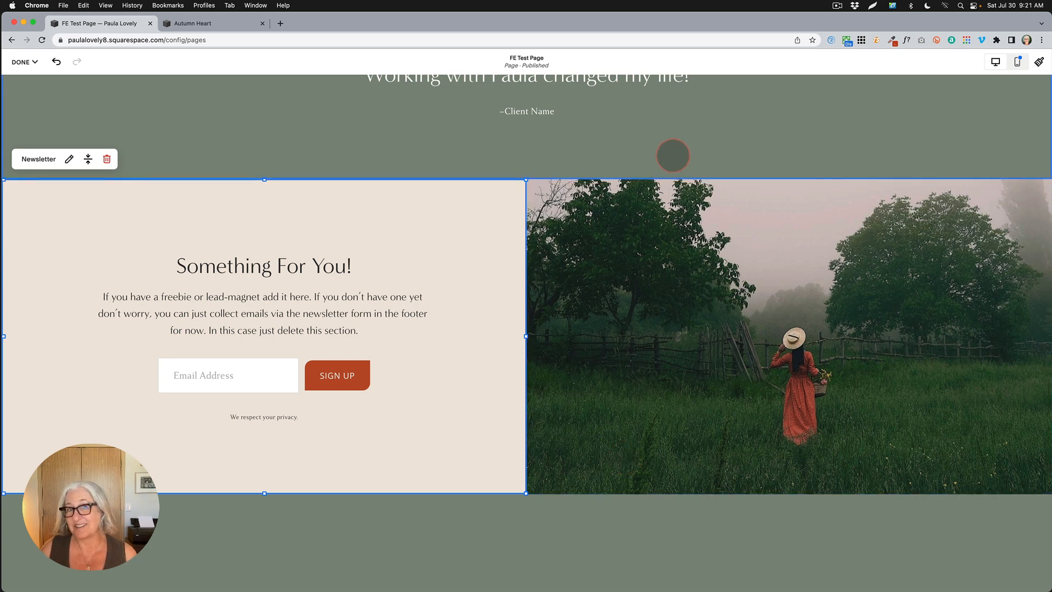
# Close the FE Test Page editor and expand the Welcome page preview to the full browser width
pyautogui.click(21, 62)
pyautogui.click(23, 91)
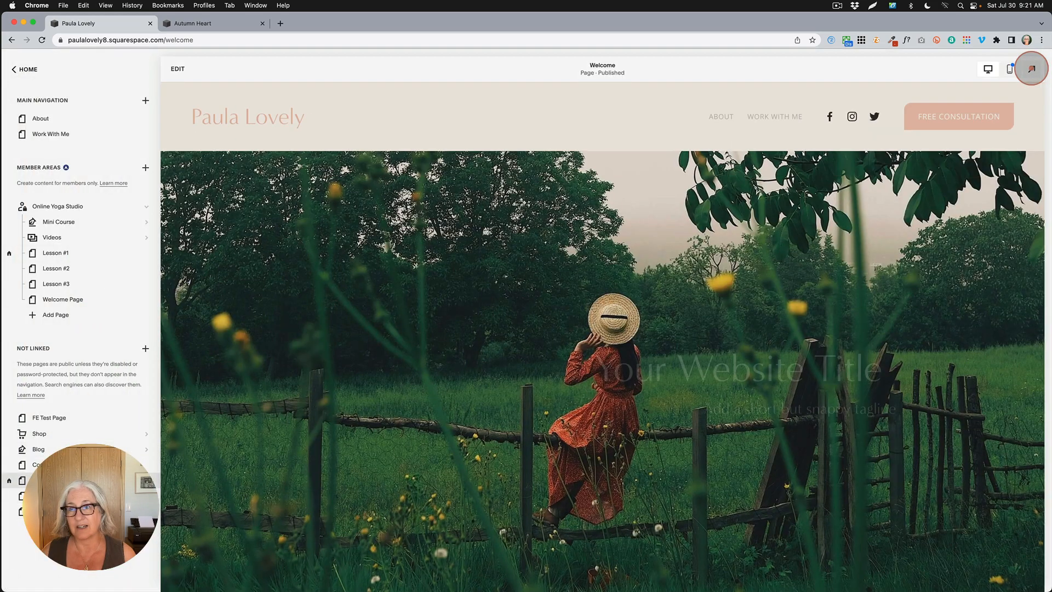
pyautogui.click(1031, 70)
# Review the Welcome page's sections, including the Would you like to… and Something For You split image-and-text layouts
pyautogui.scroll(-20, 936, 406)
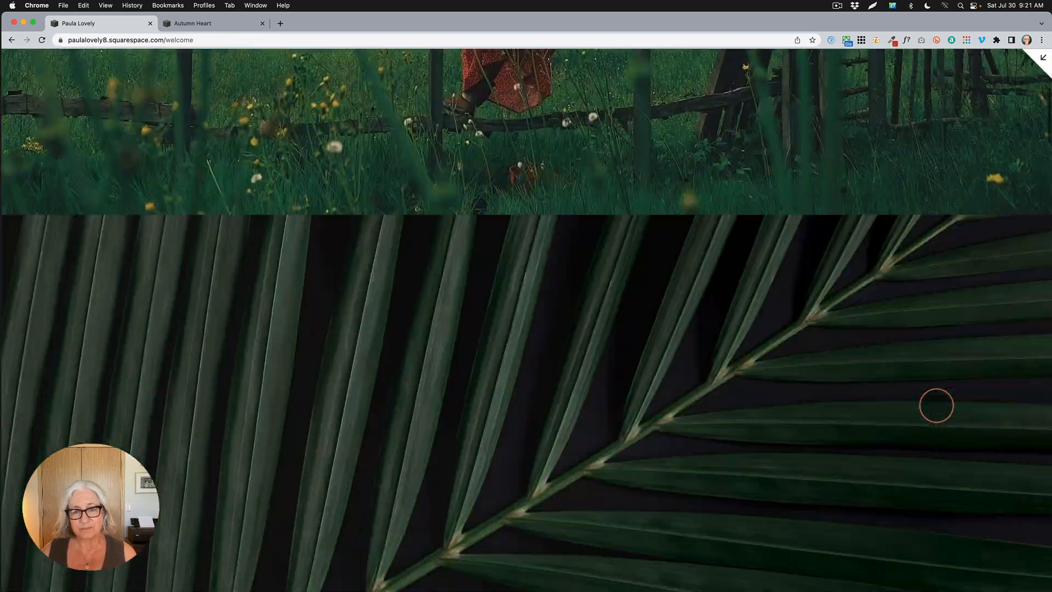
pyautogui.scroll(-7, 936, 405)
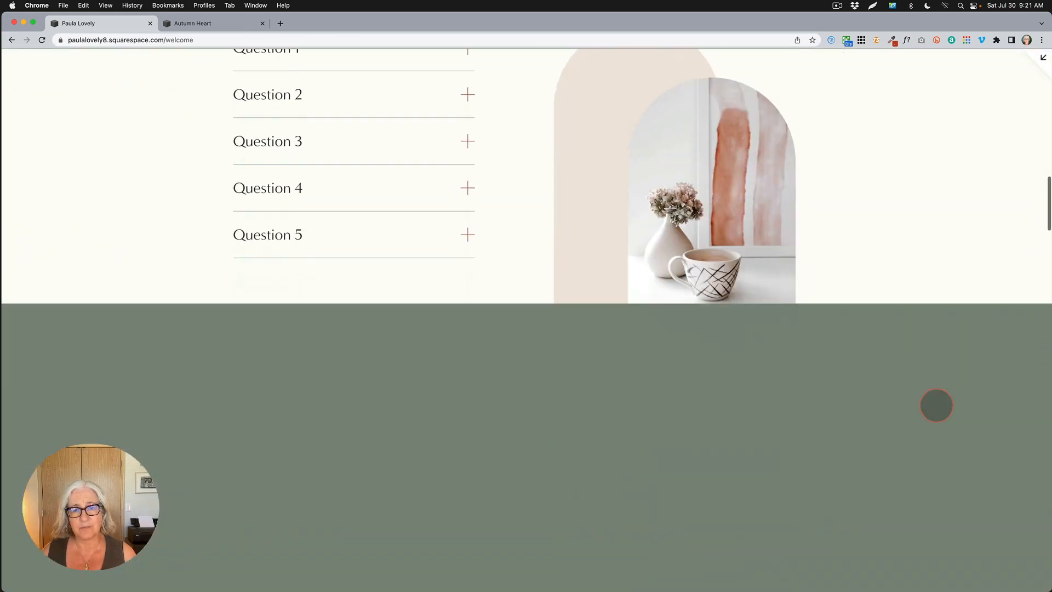
pyautogui.scroll(-15, 936, 405)
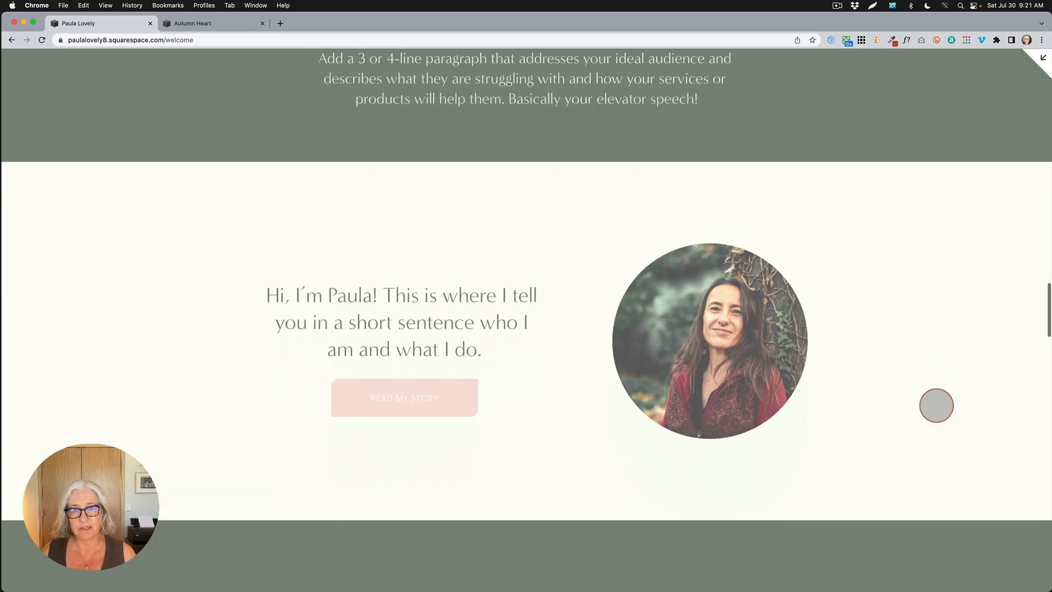
pyautogui.scroll(-2, 937, 406)
pyautogui.scroll(2, 935, 404)
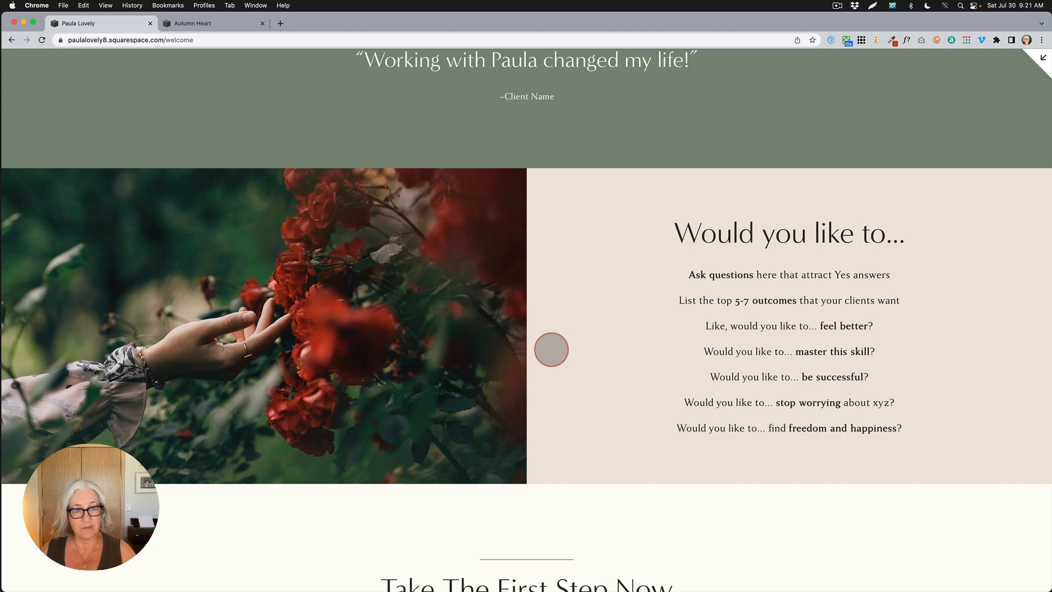
pyautogui.scroll(-16, 551, 349)
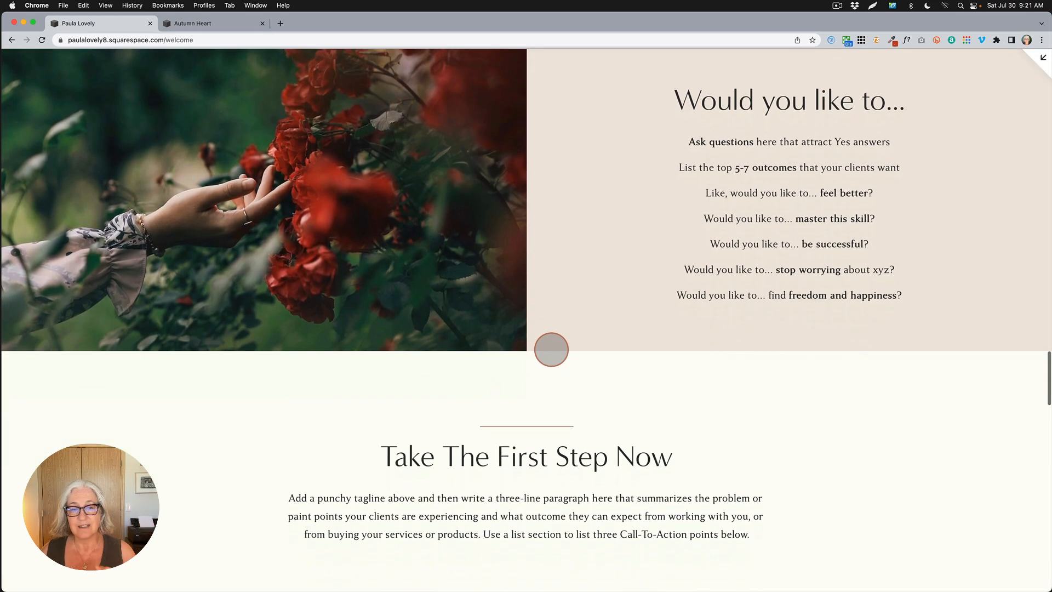
pyautogui.scroll(-6, 551, 350)
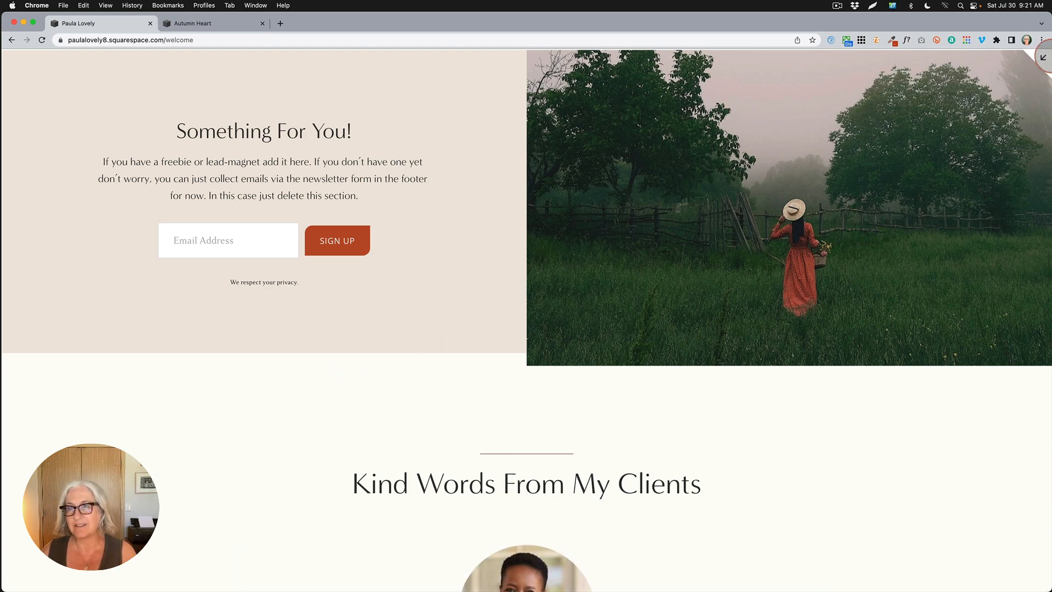
# Extend the Something For You newsletter block on the Welcome page down to the meadow image's lower edge and save the page
pyautogui.click(1042, 57)
pyautogui.click(174, 67)
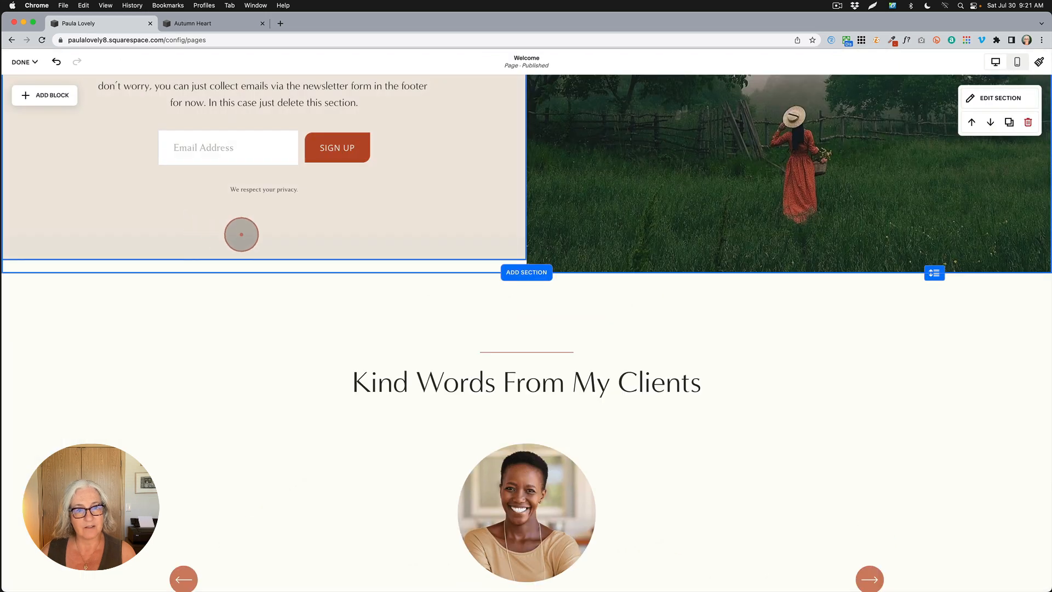
pyautogui.click(241, 234)
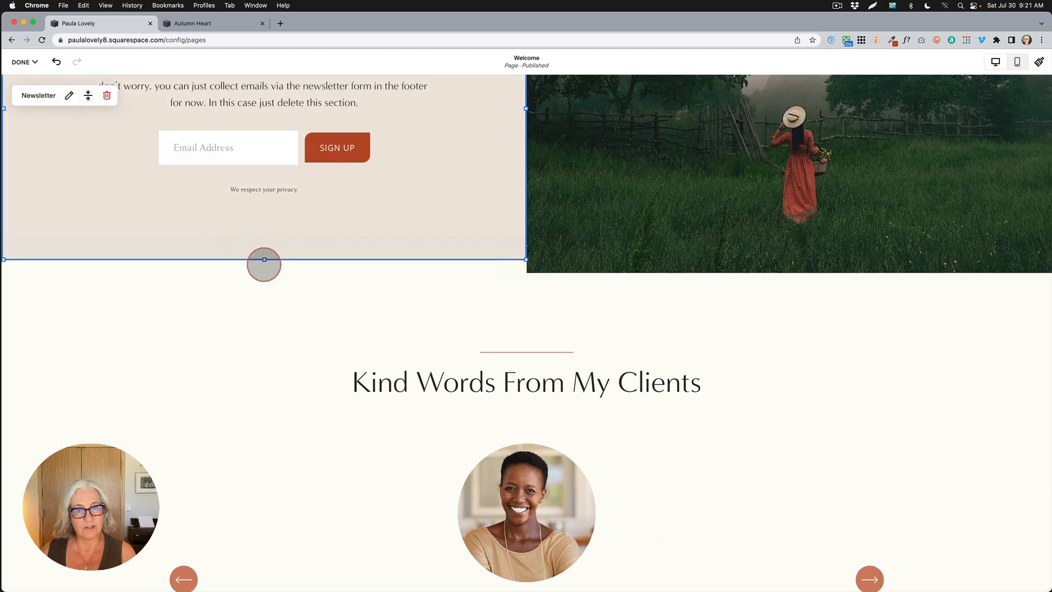
pyautogui.moveTo(264, 265); pyautogui.dragTo(265, 271)
pyautogui.click(24, 62)
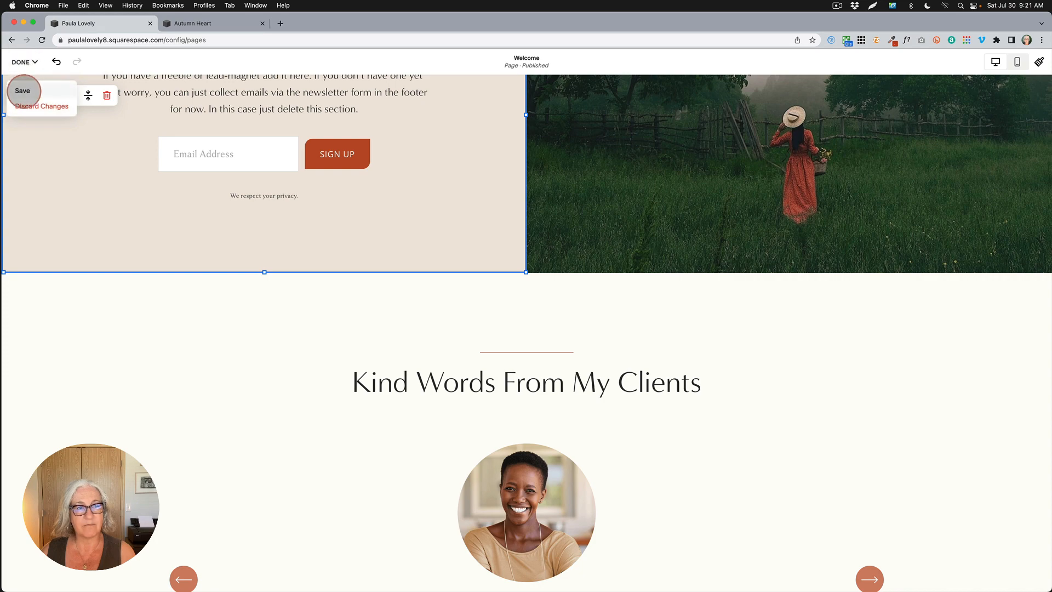
pyautogui.click(24, 91)
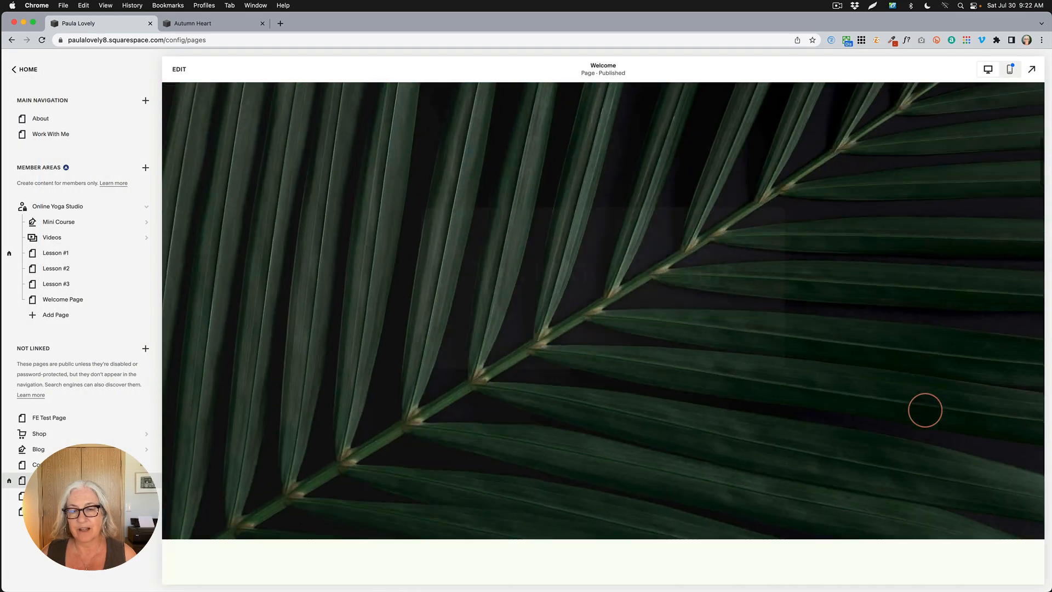
pyautogui.scroll(-15, 925, 410)
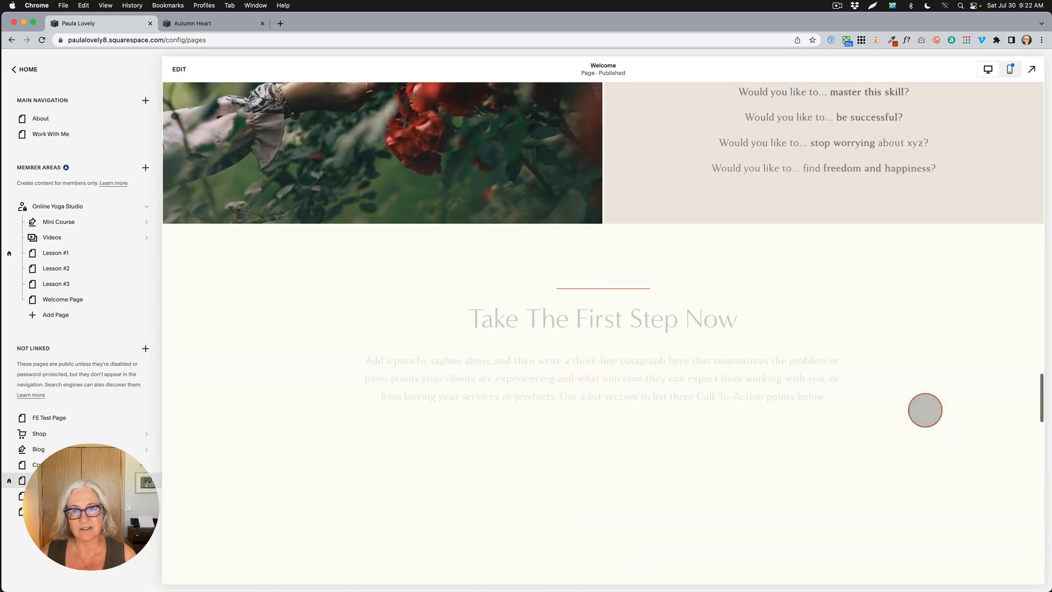
pyautogui.scroll(-15, 925, 410)
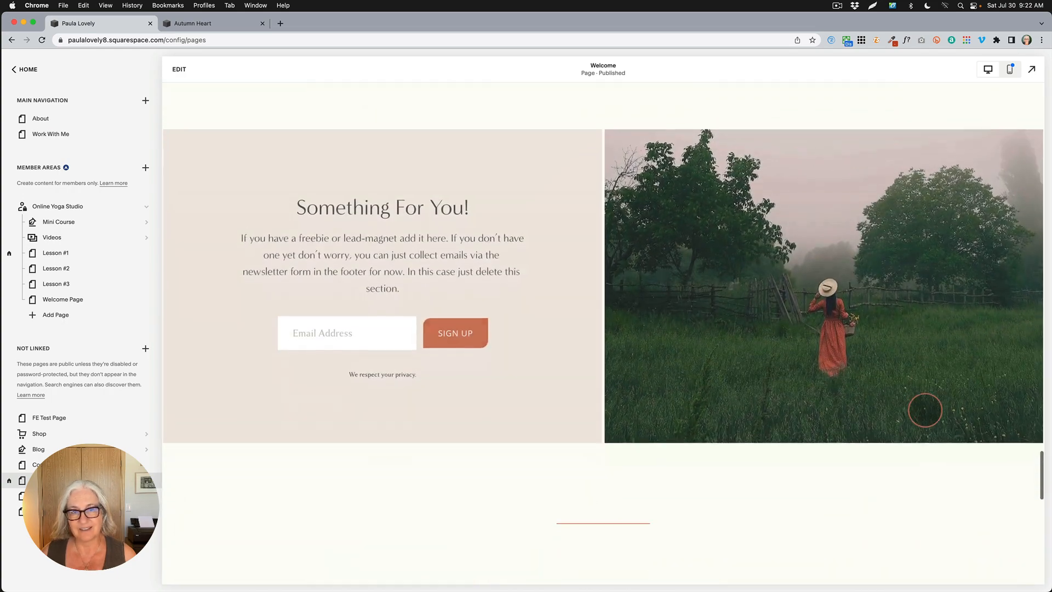
pyautogui.scroll(-3, 925, 410)
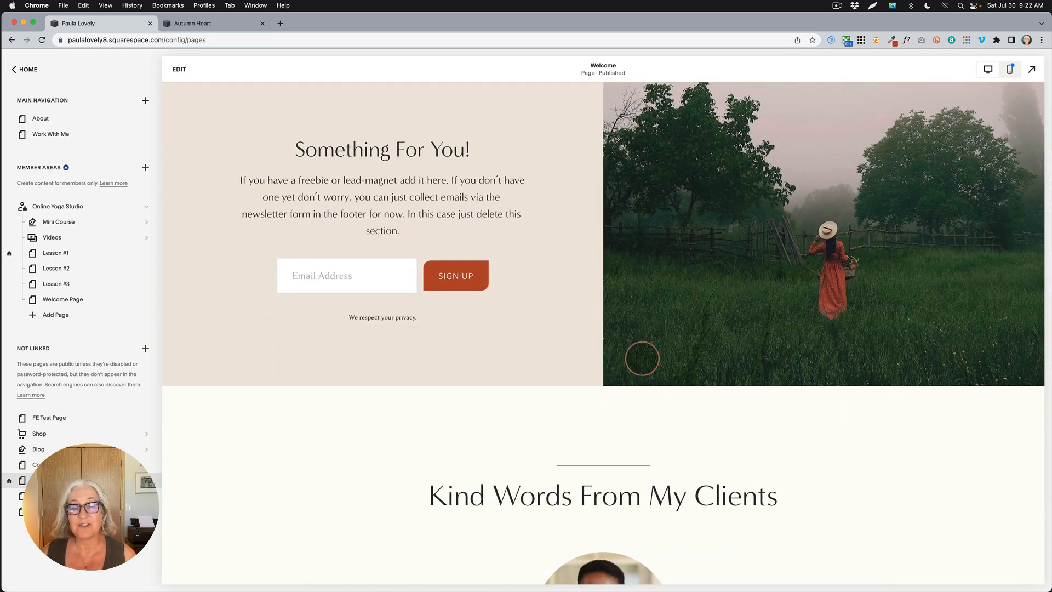
# Switch to the other Squarespace site's Welcome page editor and review its introductory sections with overlapping, slanted and arched image layouts
pyautogui.click(190, 23)
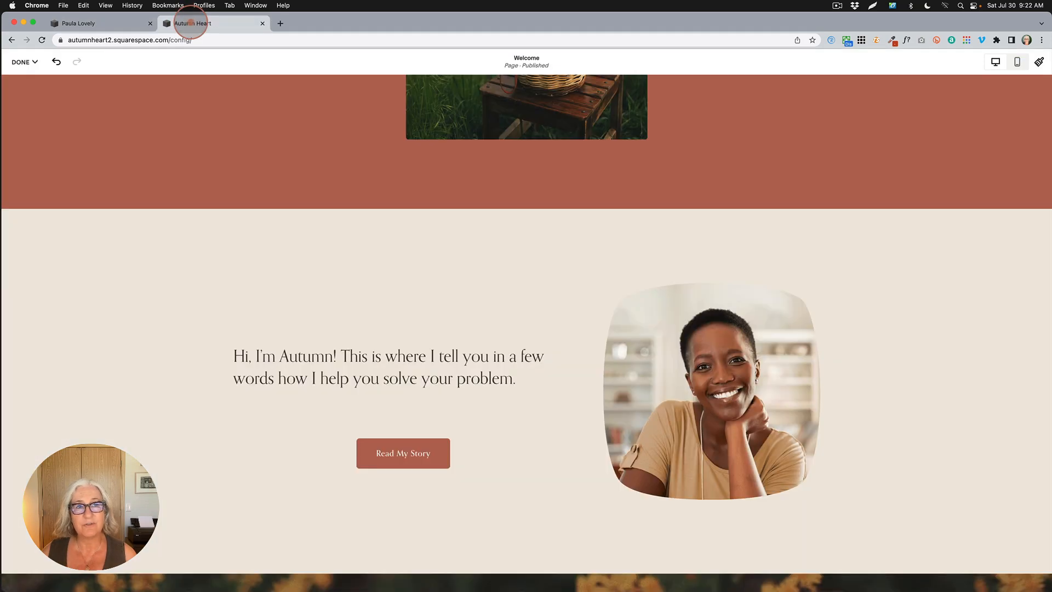
pyautogui.scroll(15, 929, 245)
pyautogui.scroll(15, 929, 245)
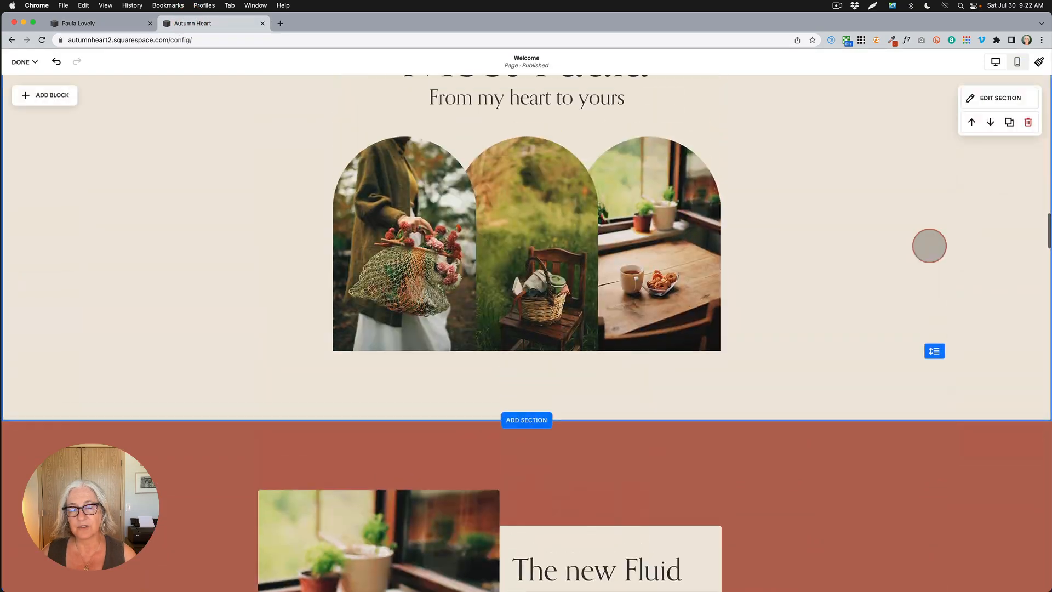
pyautogui.scroll(2, 929, 245)
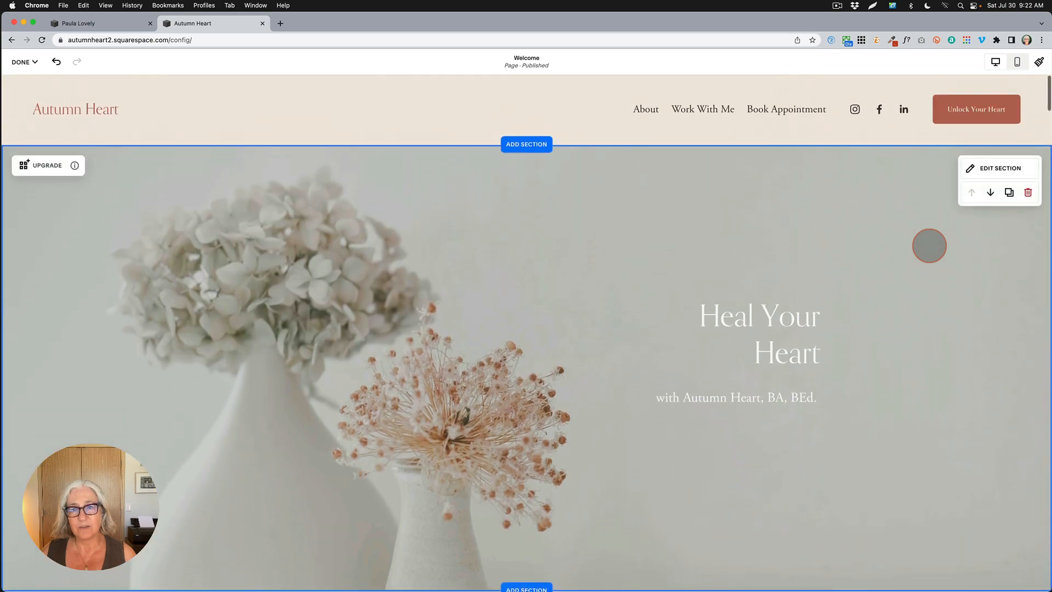
pyautogui.scroll(-7, 929, 245)
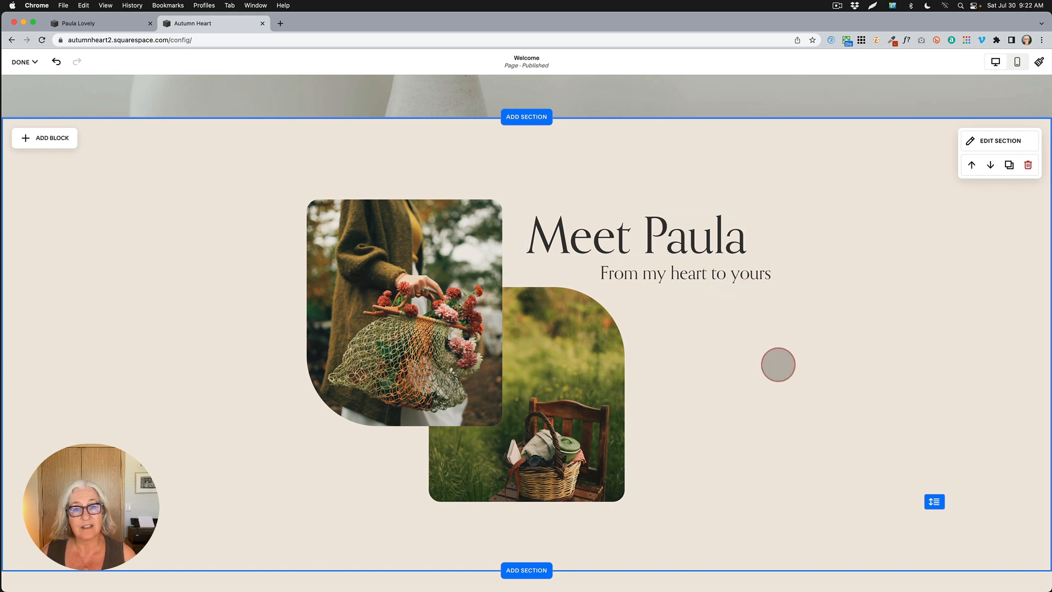
pyautogui.scroll(-9, 778, 364)
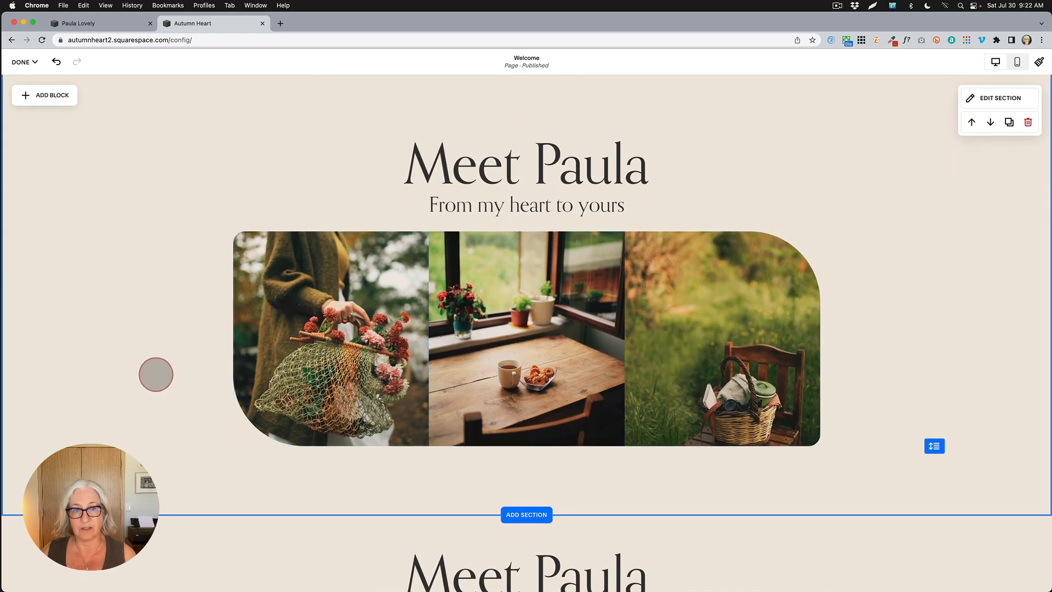
pyautogui.scroll(-2, 156, 374)
pyautogui.scroll(-5, 156, 374)
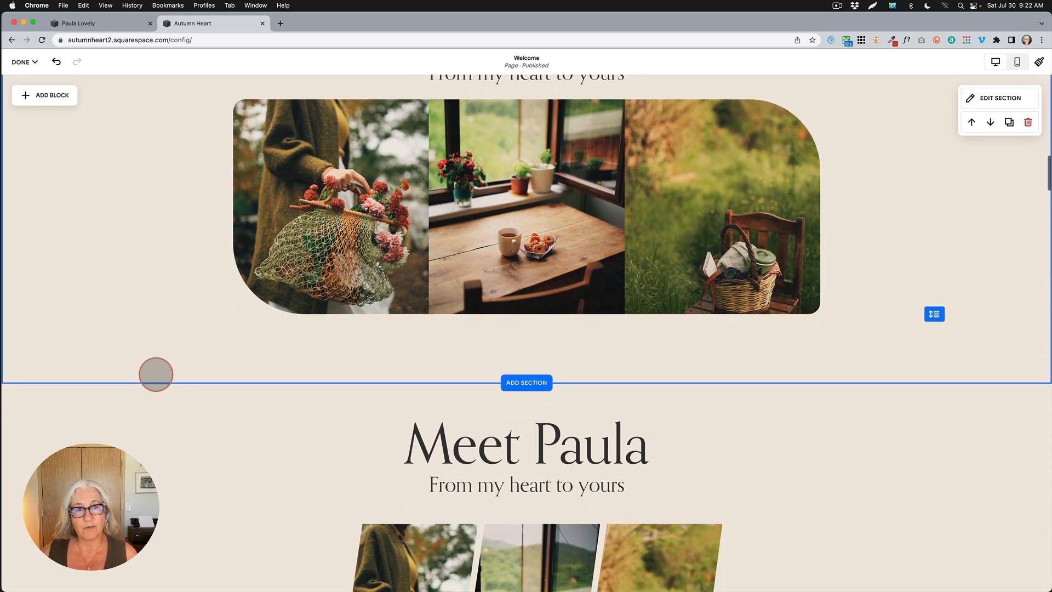
pyautogui.scroll(-8, 156, 374)
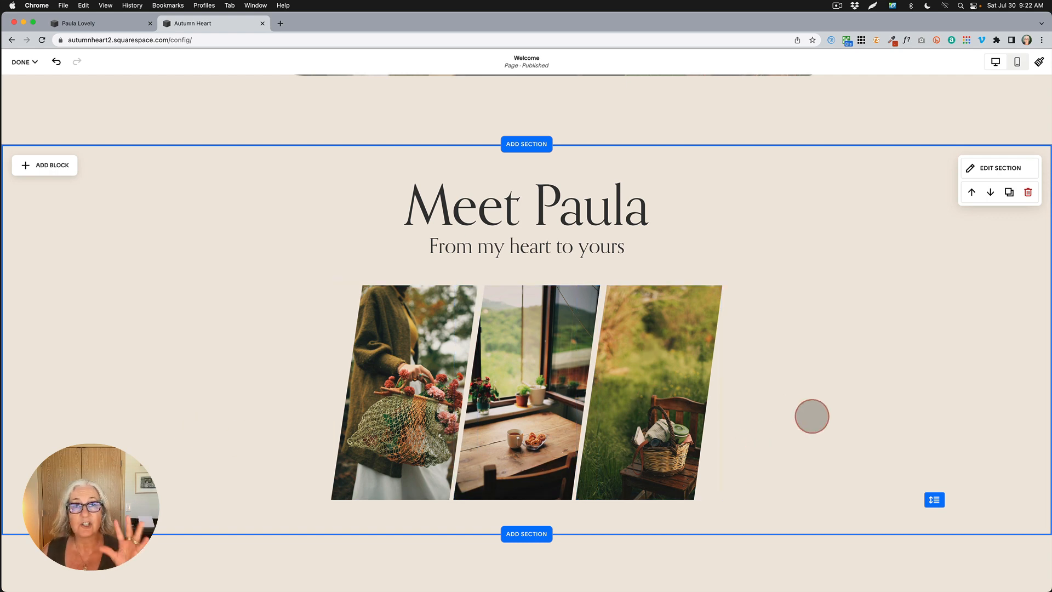
pyautogui.scroll(-10, 811, 416)
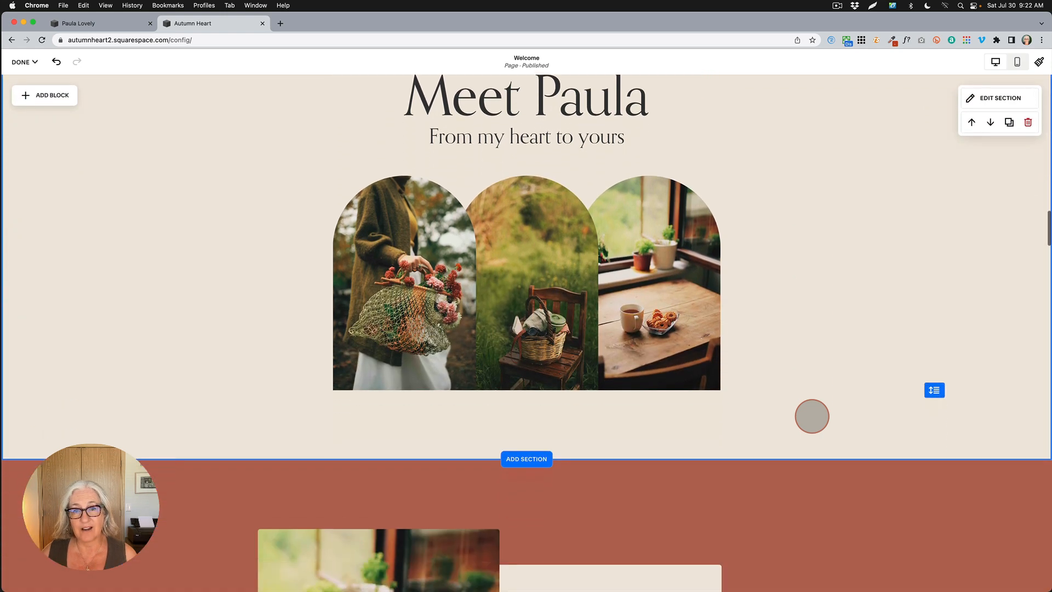
pyautogui.scroll(-8, 811, 416)
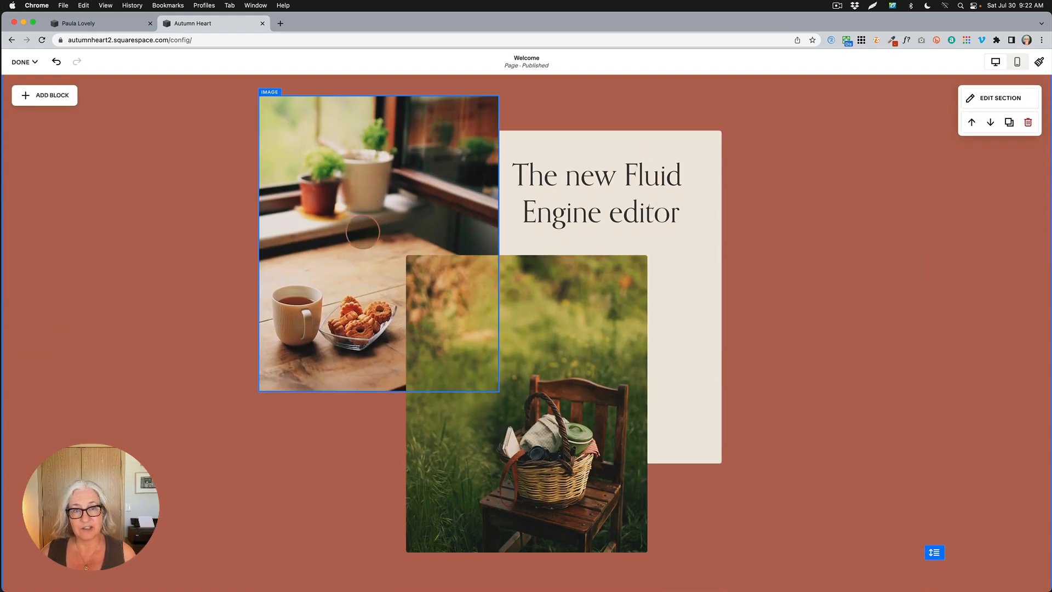
# Examine the layer-order options of the mug-and-plants image in the section headed The new Fluid Engine editor
pyautogui.scroll(3, 363, 232)
pyautogui.click(338, 227)
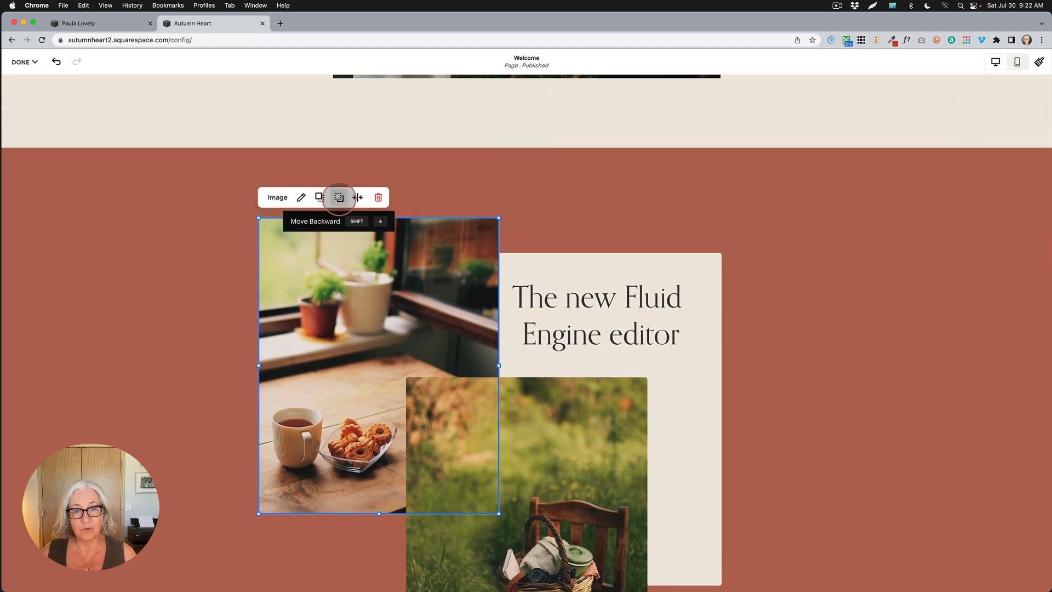
pyautogui.click(338, 197)
pyautogui.click(319, 196)
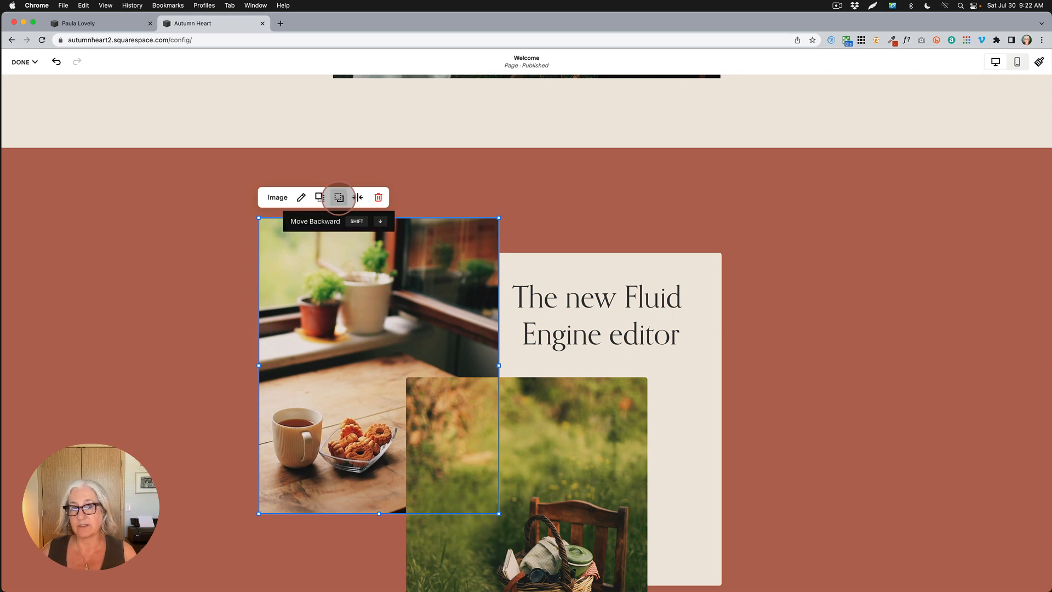
pyautogui.click(816, 338)
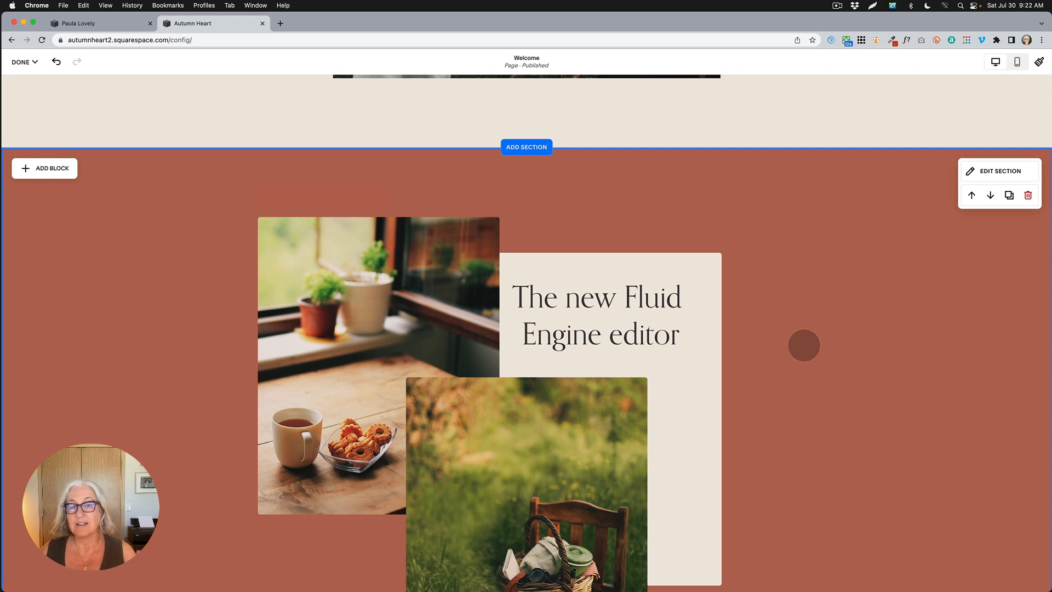
# Review the remaining Fluid Engine layout and the Would you like to... sections with flower, glitter and seashell backgrounds
pyautogui.scroll(-5, 792, 366)
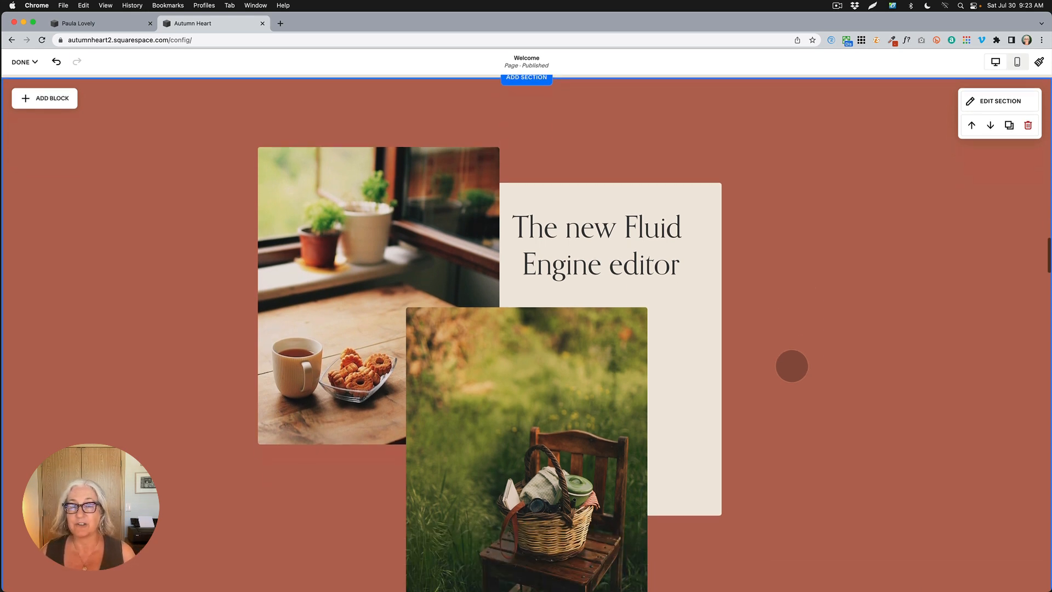
pyautogui.scroll(-15, 791, 365)
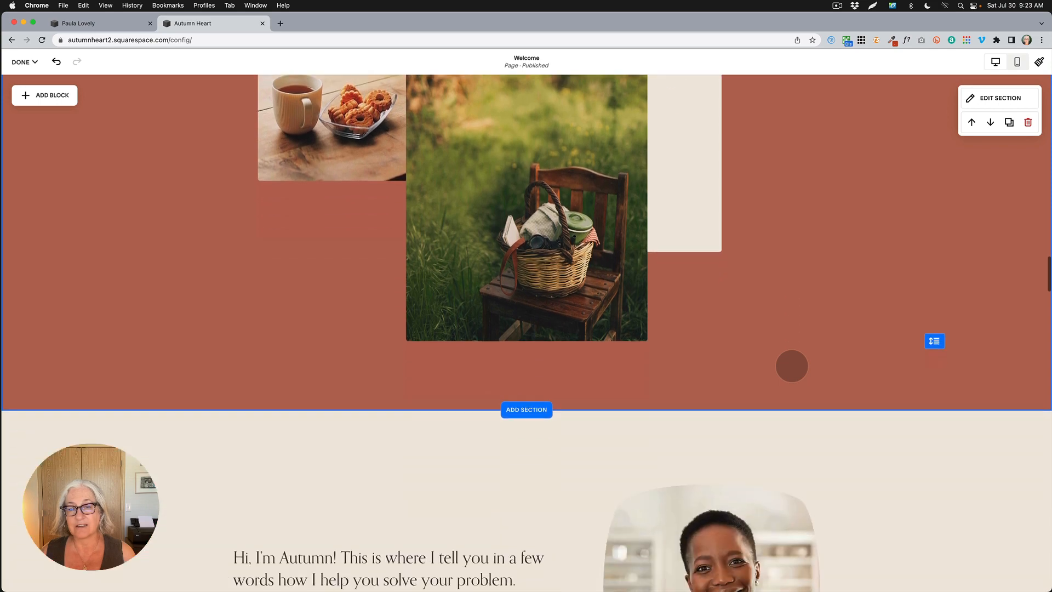
pyautogui.scroll(-4, 792, 366)
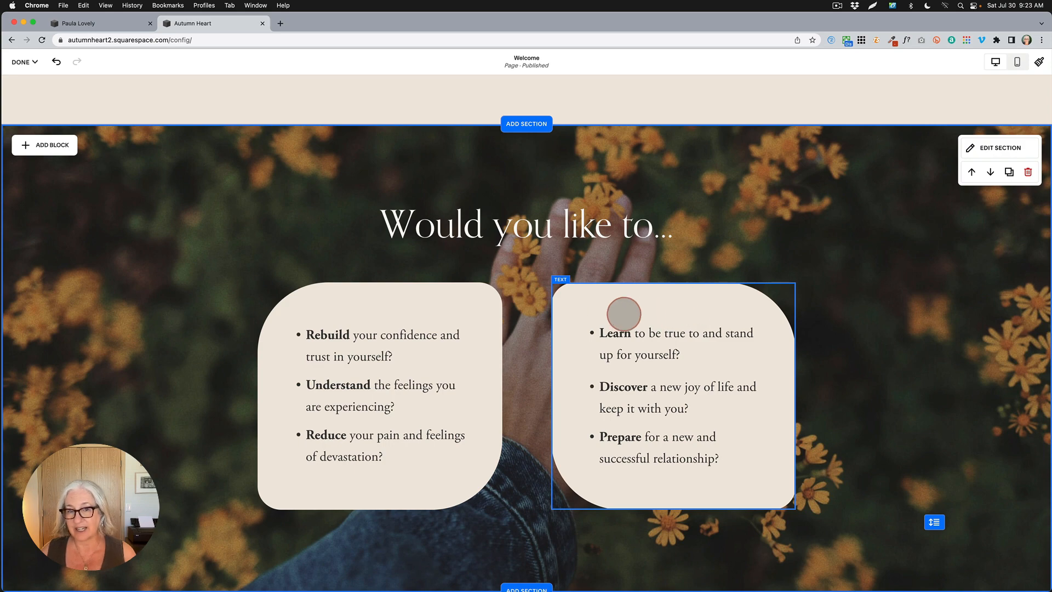
pyautogui.scroll(-2, 916, 408)
pyautogui.scroll(-10, 915, 408)
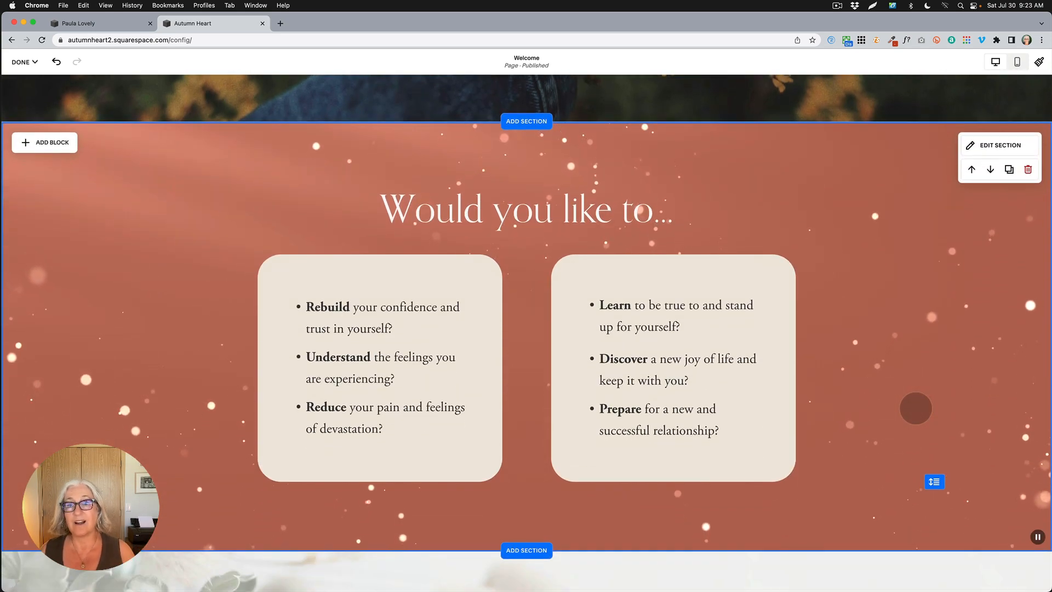
pyautogui.scroll(-6, 854, 513)
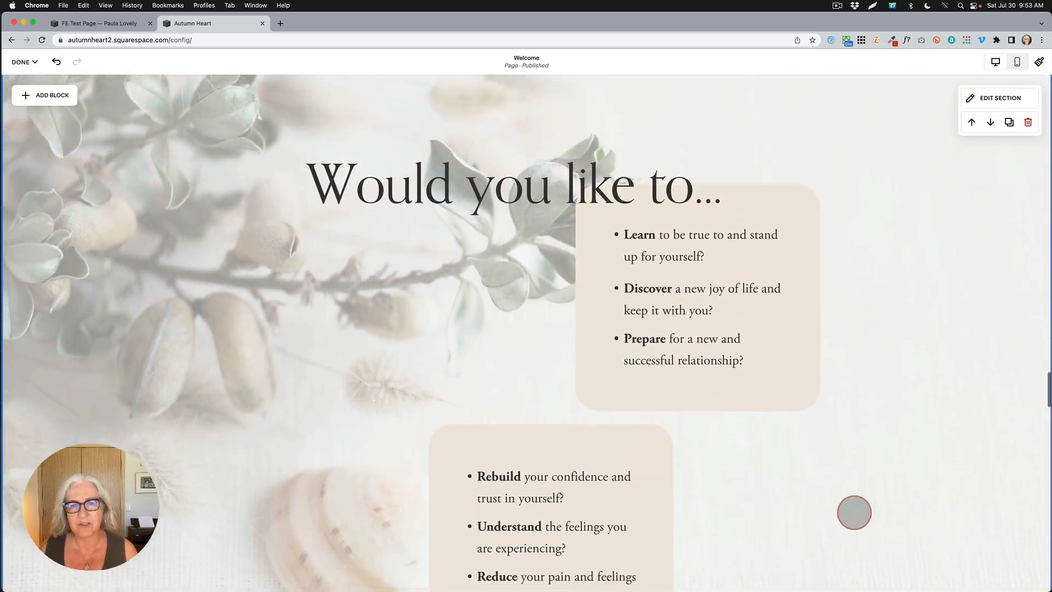
pyautogui.scroll(-2, 854, 513)
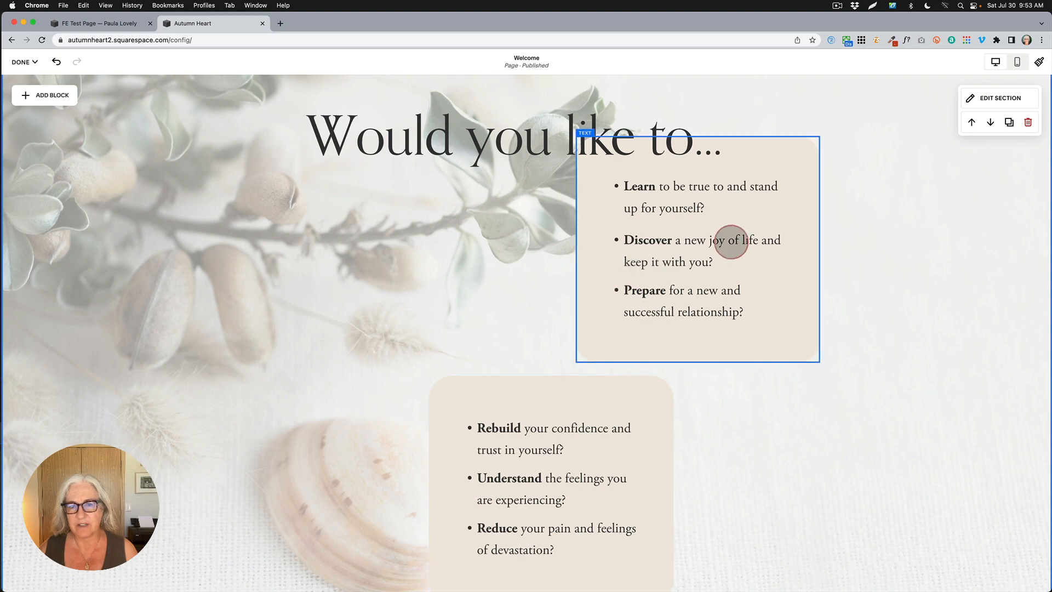
# In the seashell-background section, move the Rebuild text card slightly left and raise the Would you like to... heading by one grid row
pyautogui.moveTo(542, 403)
pyautogui.mouseDown()
pyautogui.moveTo(384, 403)
pyautogui.moveTo(559, 413)
pyautogui.moveTo(495, 404)
pyautogui.moveTo(525, 415)
pyautogui.mouseUp()
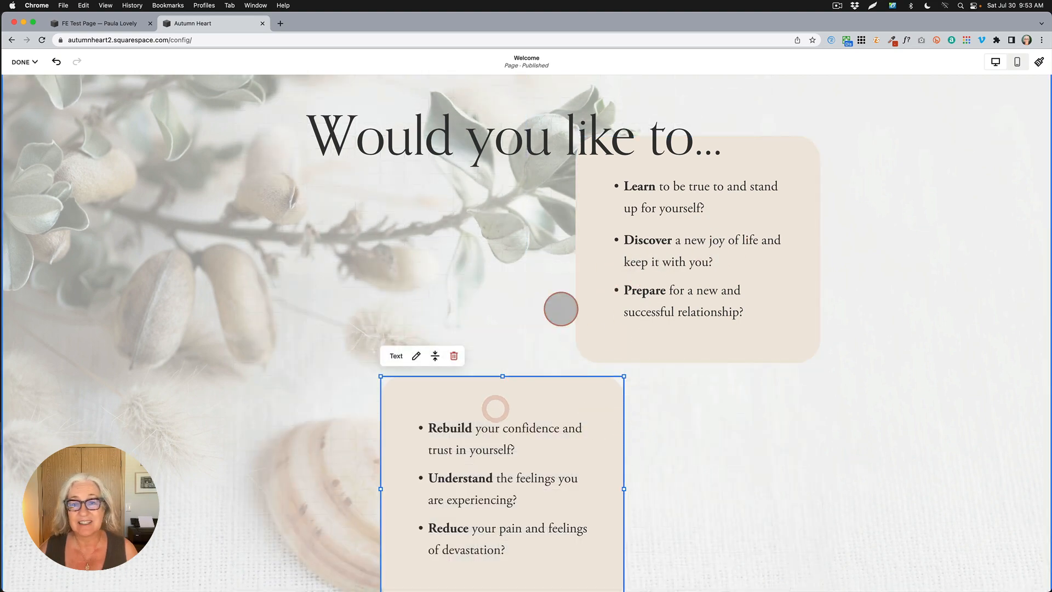
pyautogui.scroll(1, 479, 197)
pyautogui.moveTo(479, 197)
pyautogui.mouseDown()
pyautogui.moveTo(576, 168)
pyautogui.moveTo(478, 173)
pyautogui.moveTo(482, 191)
pyautogui.moveTo(492, 183)
pyautogui.mouseUp()
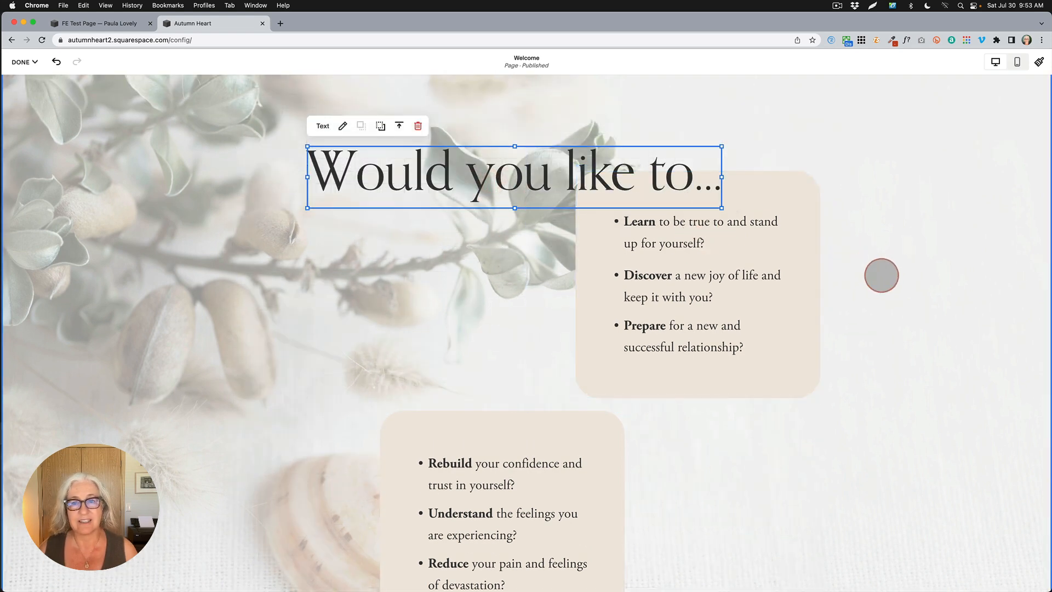
pyautogui.scroll(1, 468, 227)
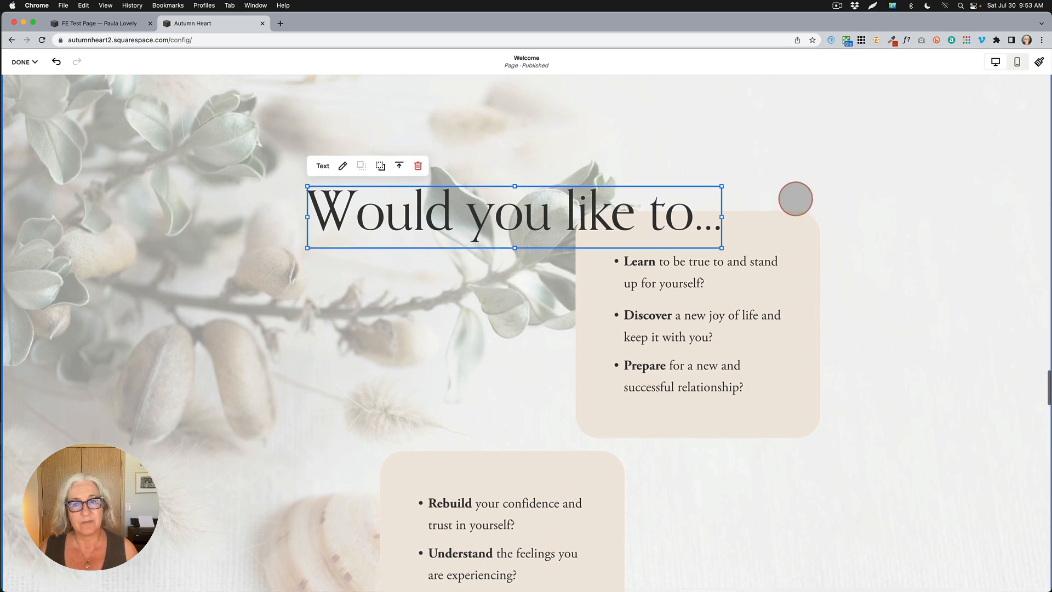
pyautogui.click(794, 198)
pyautogui.moveTo(545, 203); pyautogui.dragTo(548, 200)
pyautogui.click(856, 249)
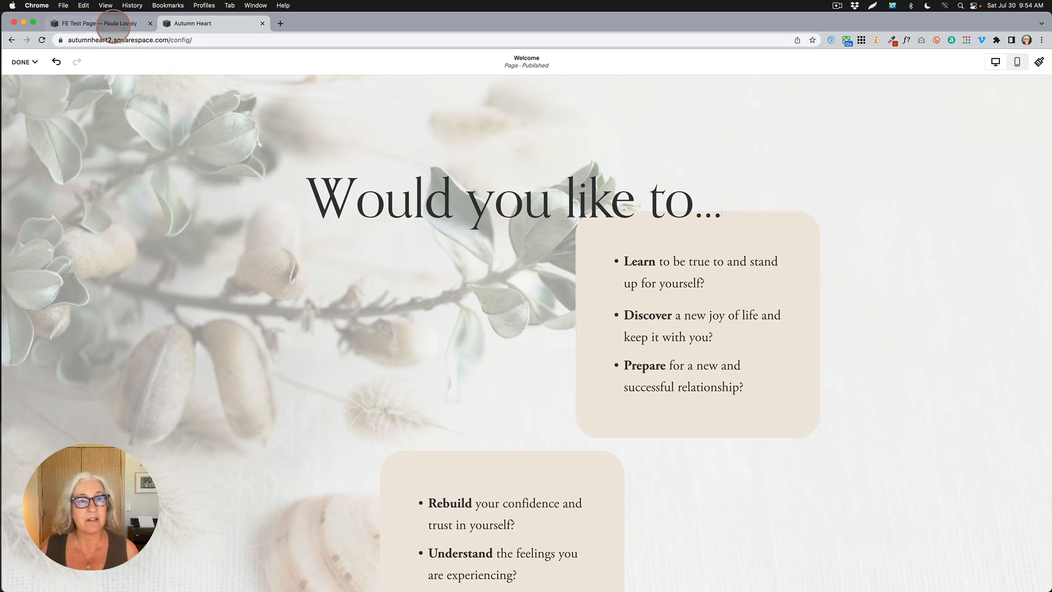
# Return to the FE Test Page editor, switch it to mobile view and examine how the FAQ section's blocks are stacked
pyautogui.click(114, 23)
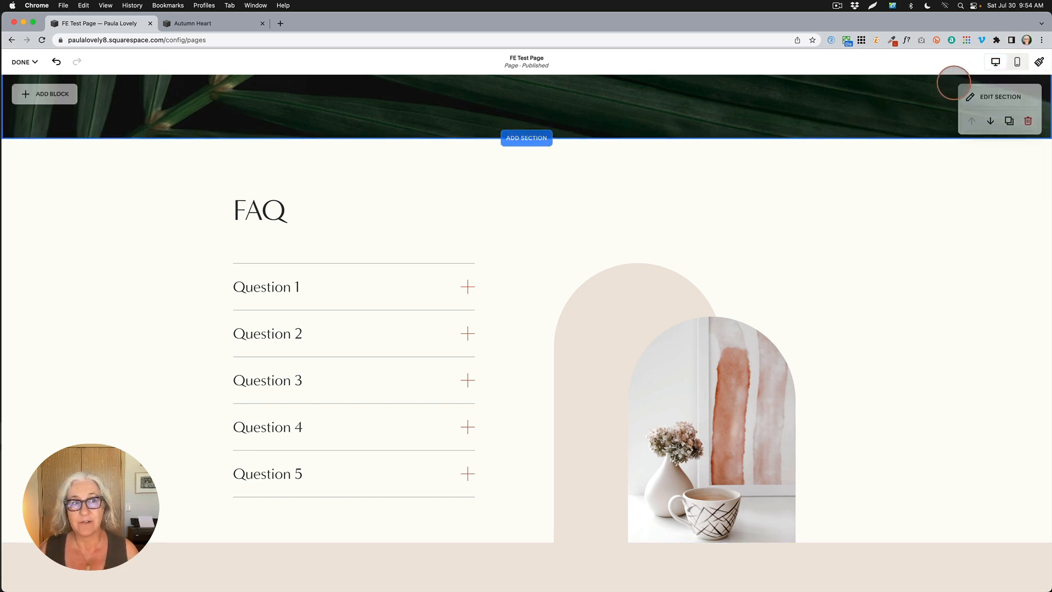
pyautogui.click(1017, 61)
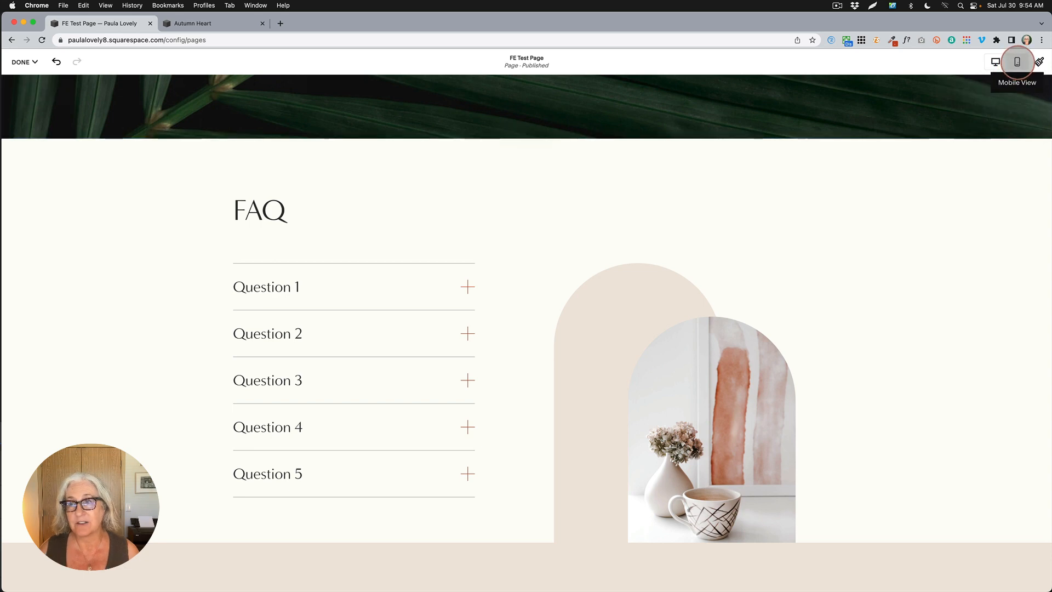
pyautogui.scroll(5, 608, 291)
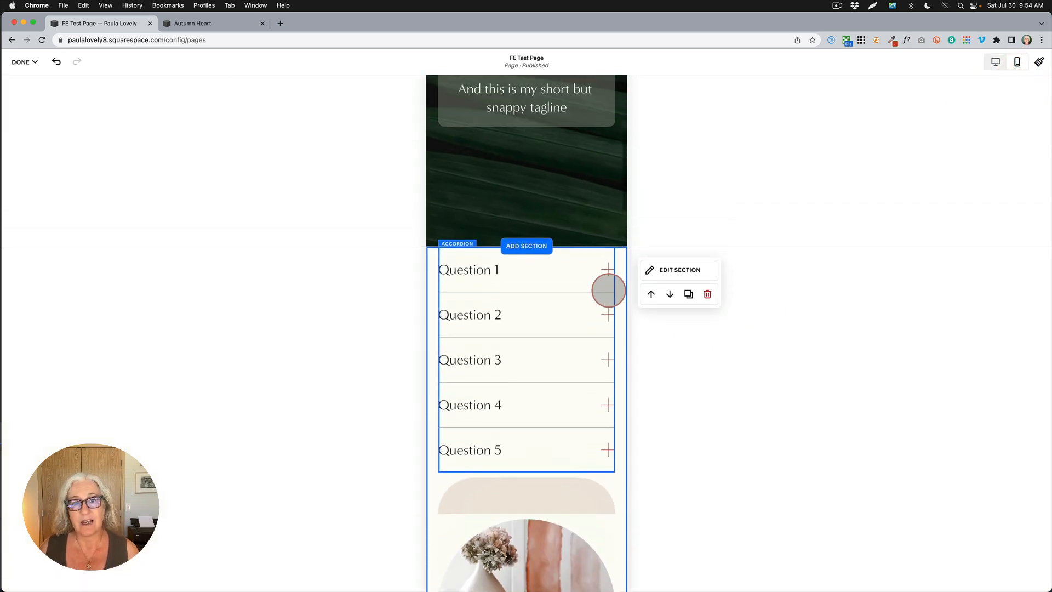
pyautogui.scroll(-2, 608, 290)
pyautogui.scroll(-3, 608, 290)
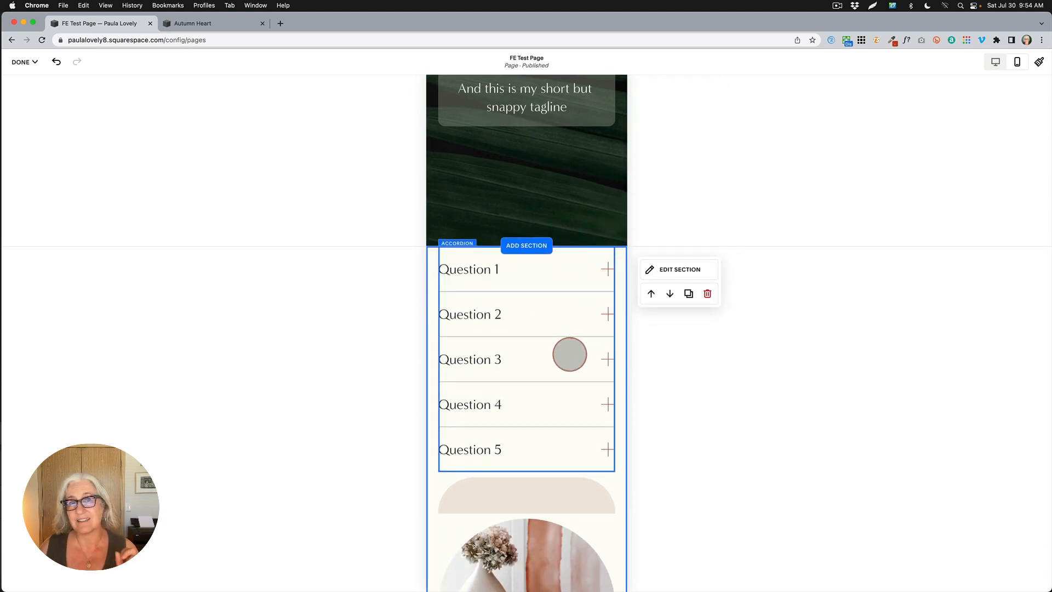
pyautogui.scroll(-5, 570, 355)
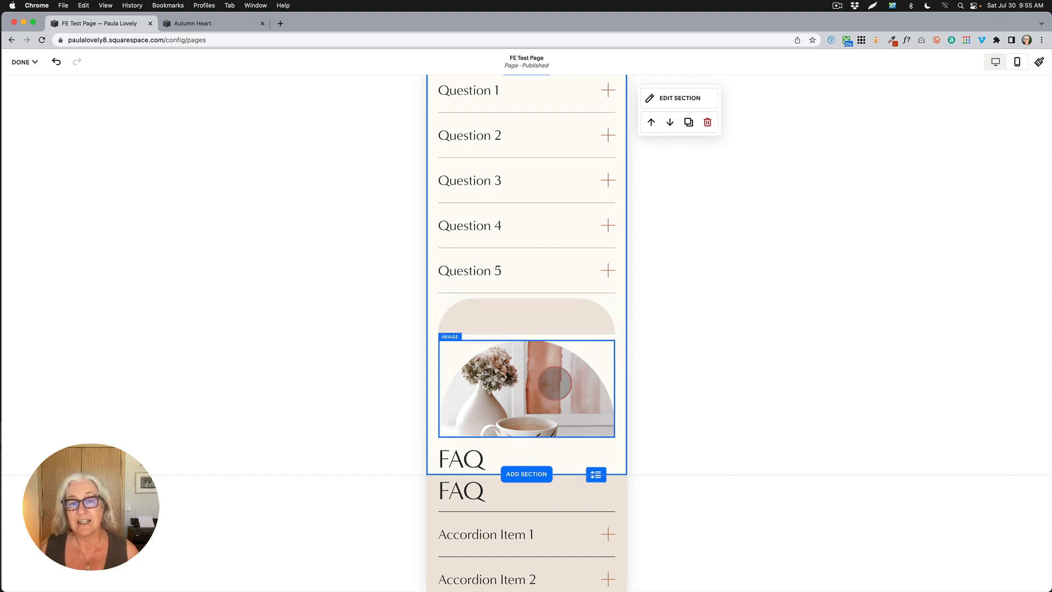
pyautogui.scroll(3, 551, 378)
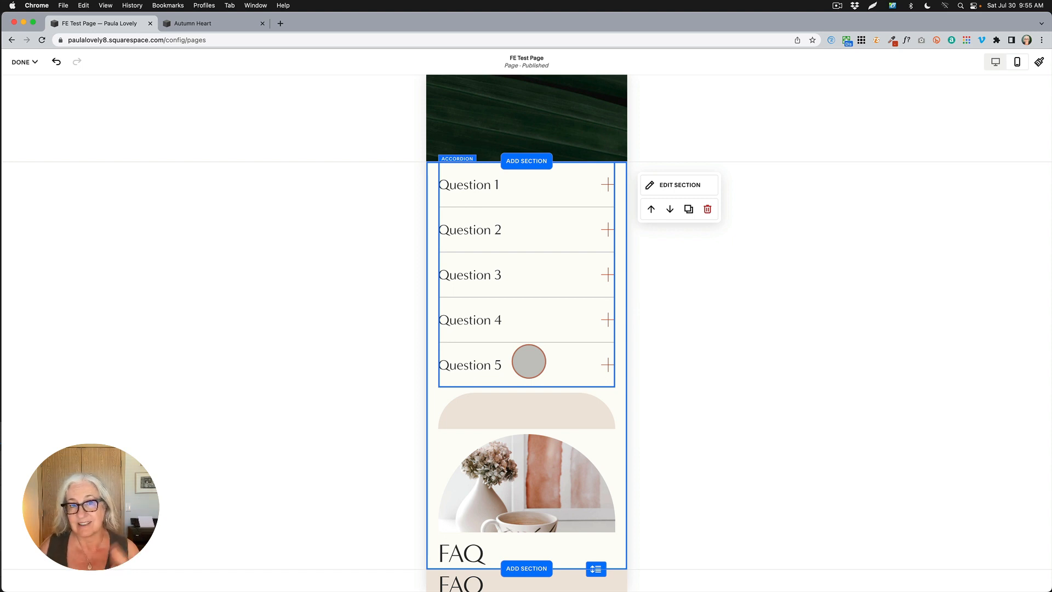
# Compare the mobile stacking order of the accordion, shape, image and heading in the two consecutive FAQ sections
pyautogui.scroll(-1, 549, 403)
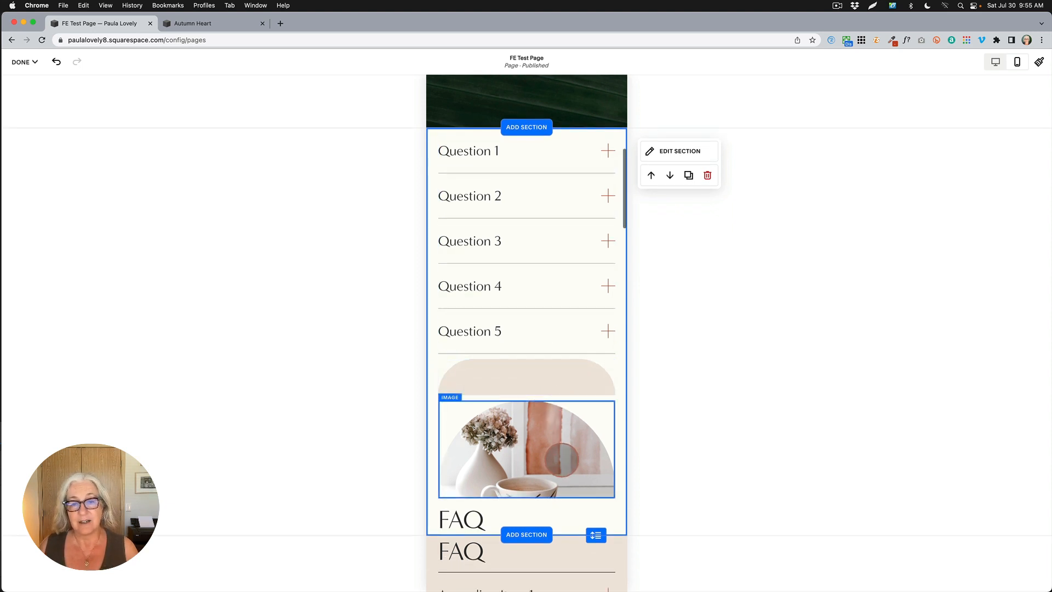
pyautogui.scroll(-2, 655, 352)
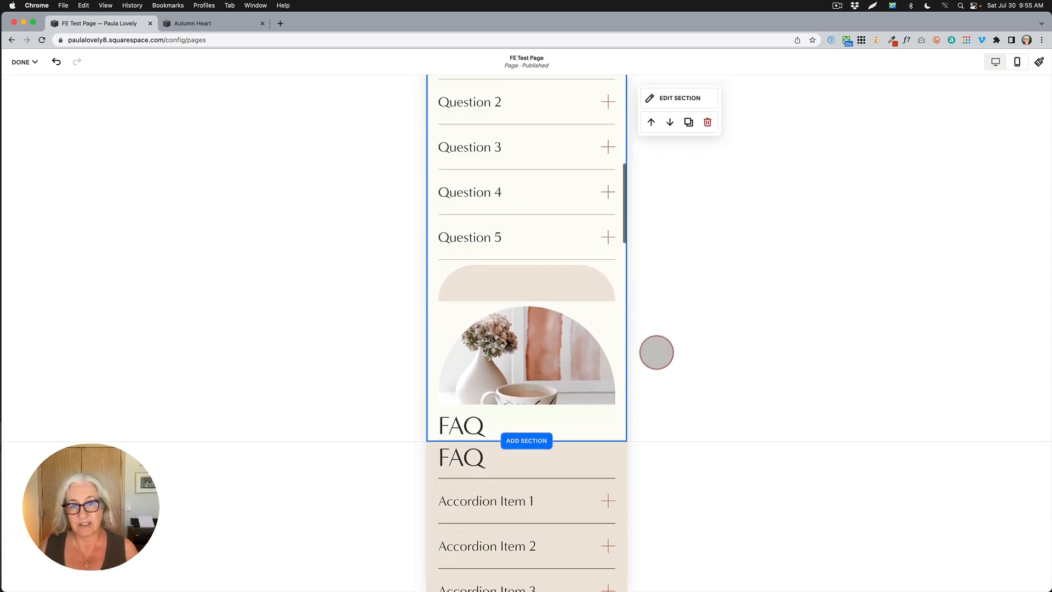
pyautogui.scroll(4, 656, 352)
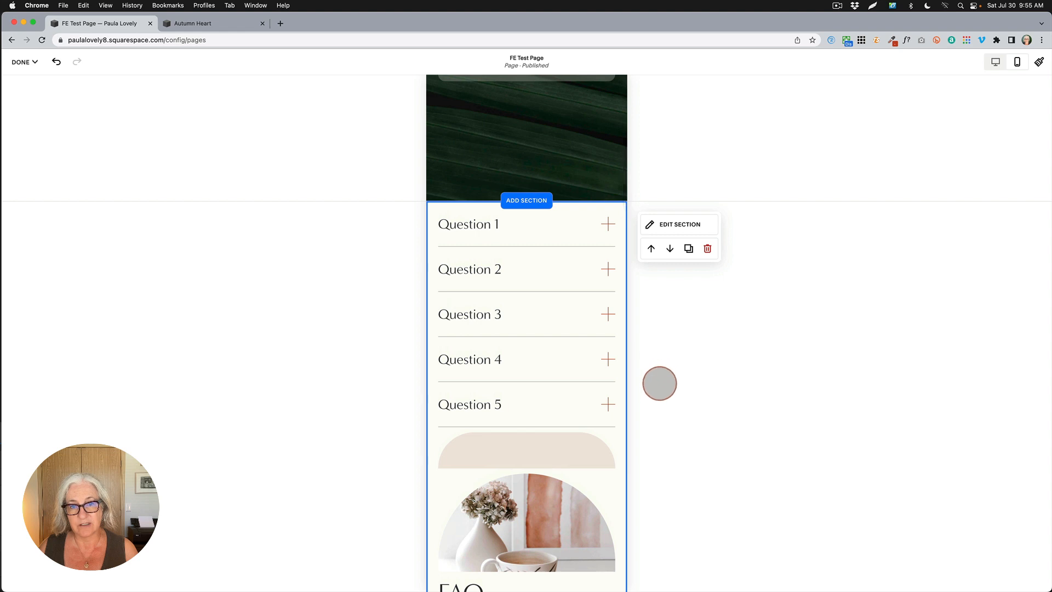
pyautogui.scroll(-3, 368, 383)
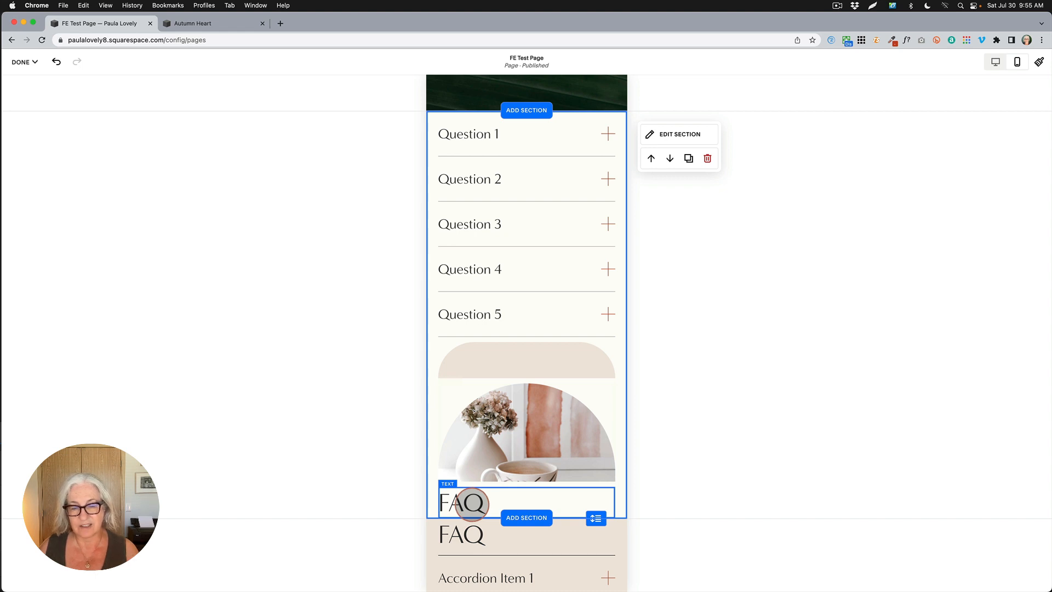
pyautogui.scroll(-10, 355, 473)
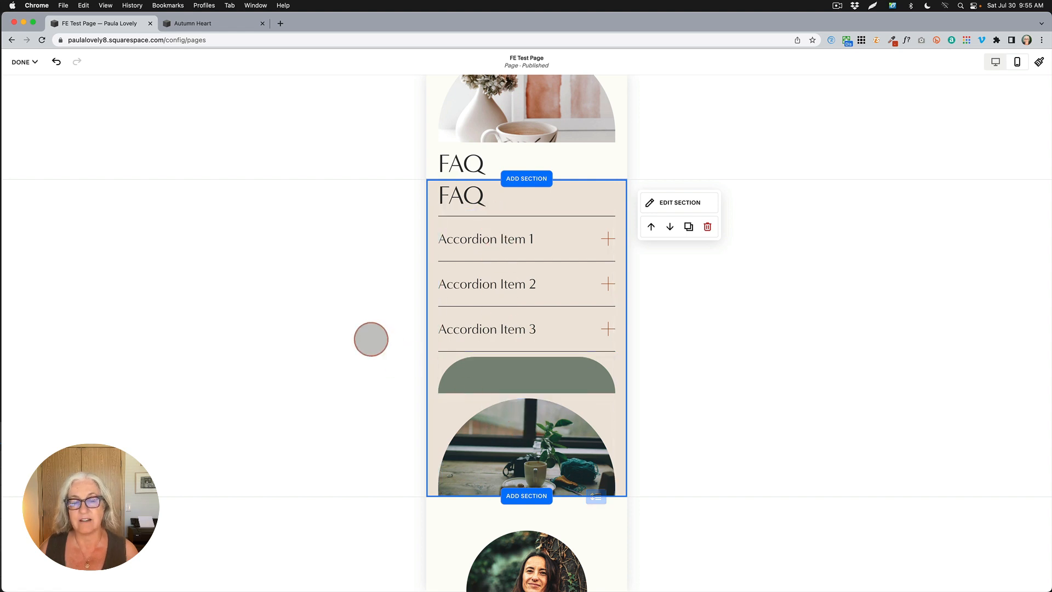
pyautogui.scroll(11, 371, 338)
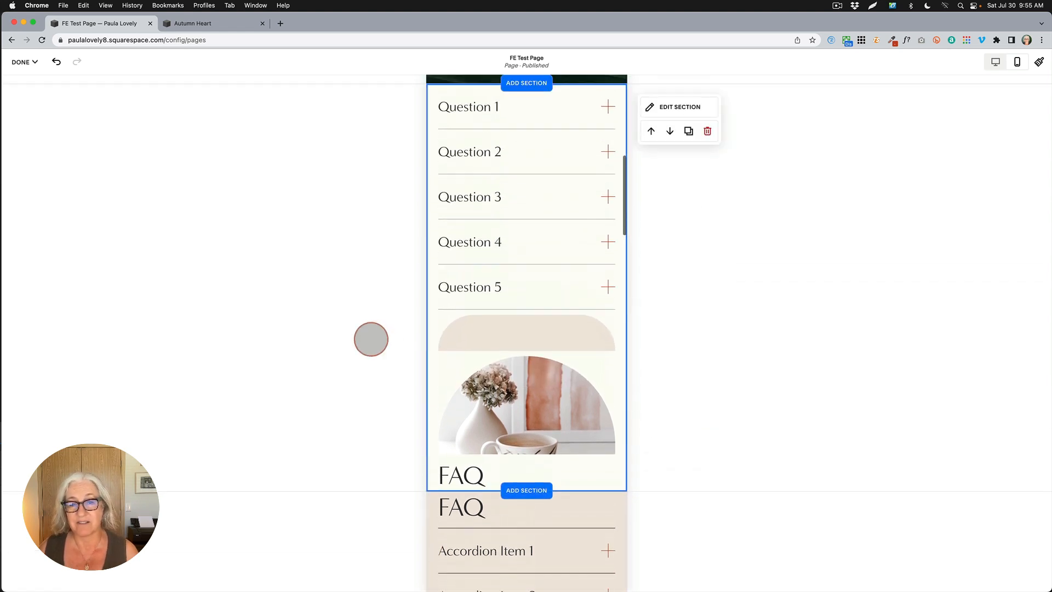
pyautogui.scroll(-2, 371, 338)
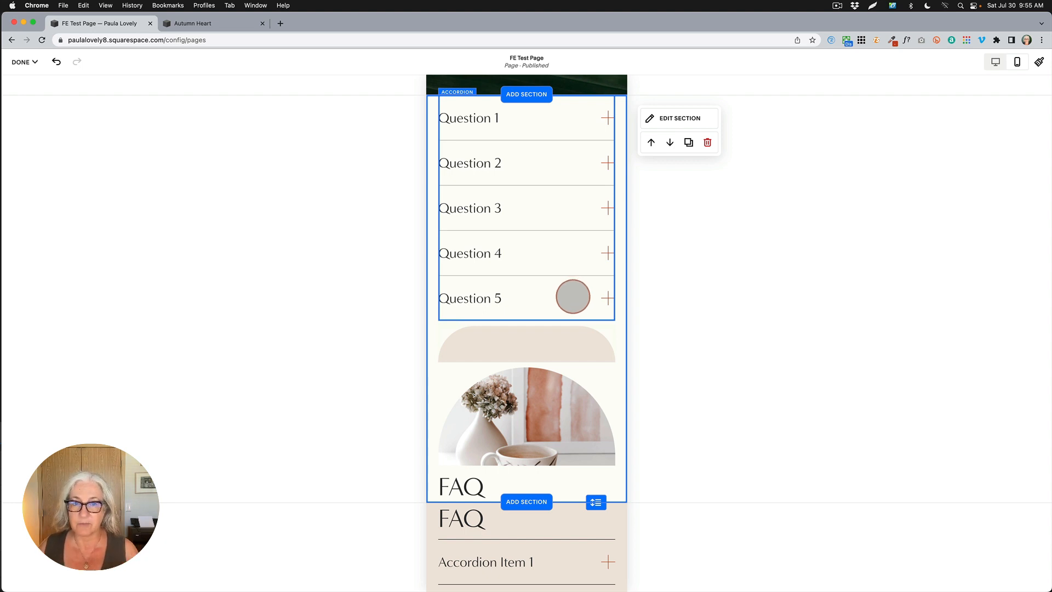
# Move the Question 1–5 accordion down in the first FAQ section's mobile layout, leaving room for a heading above it
pyautogui.click(573, 297)
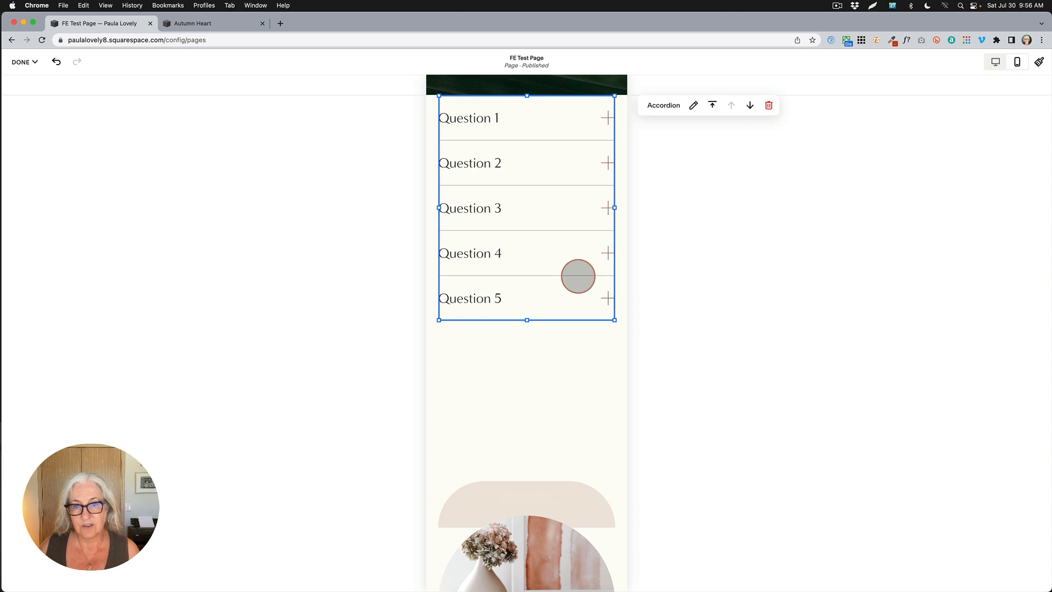
pyautogui.click(578, 276)
pyautogui.click(573, 302)
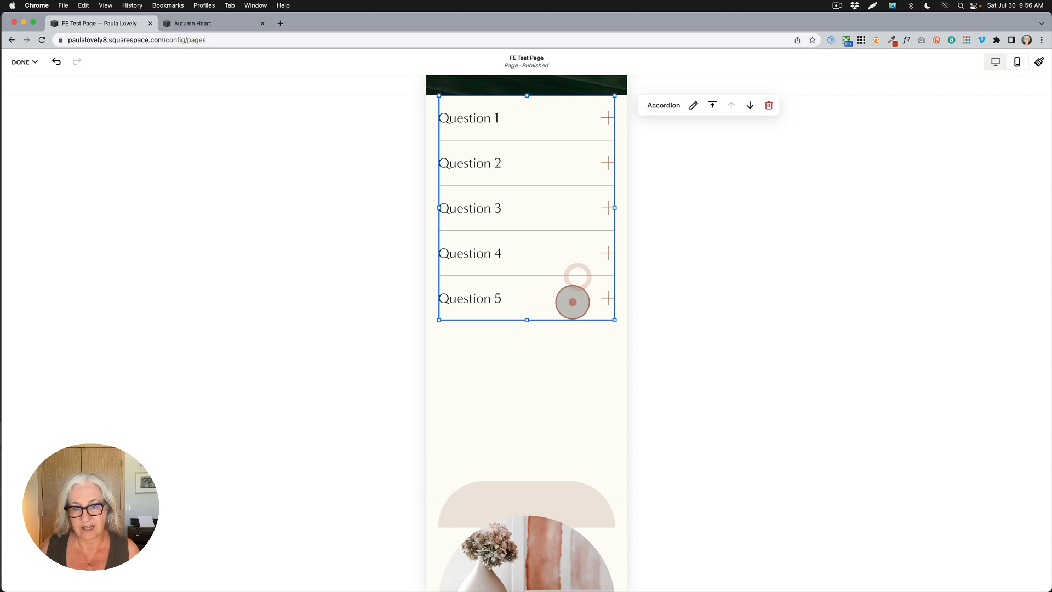
pyautogui.scroll(-5, 551, 399)
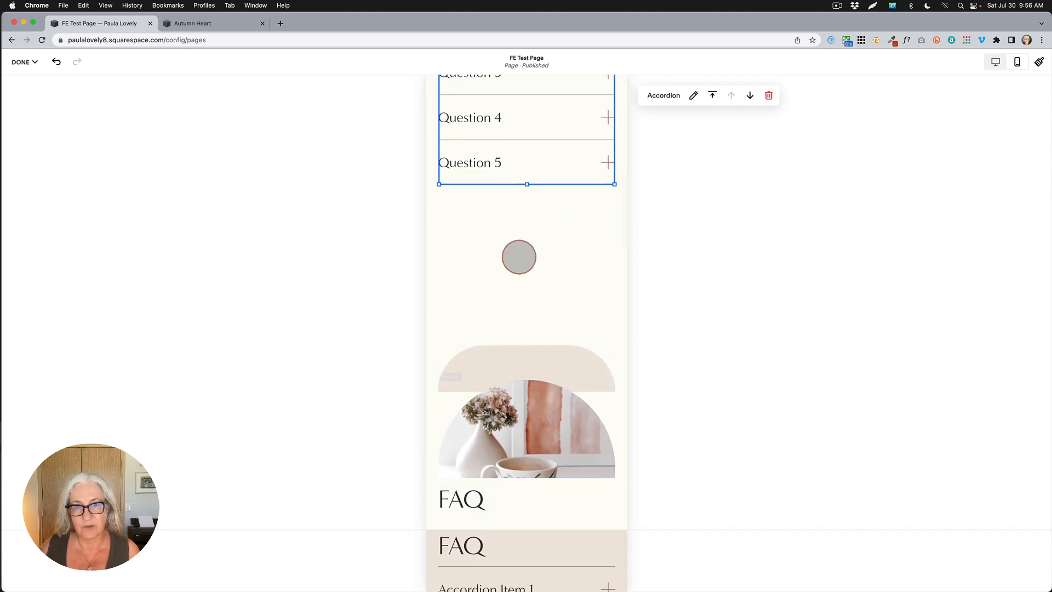
pyautogui.scroll(3, 536, 230)
pyautogui.moveTo(535, 235); pyautogui.dragTo(535, 352)
pyautogui.scroll(2, 497, 187)
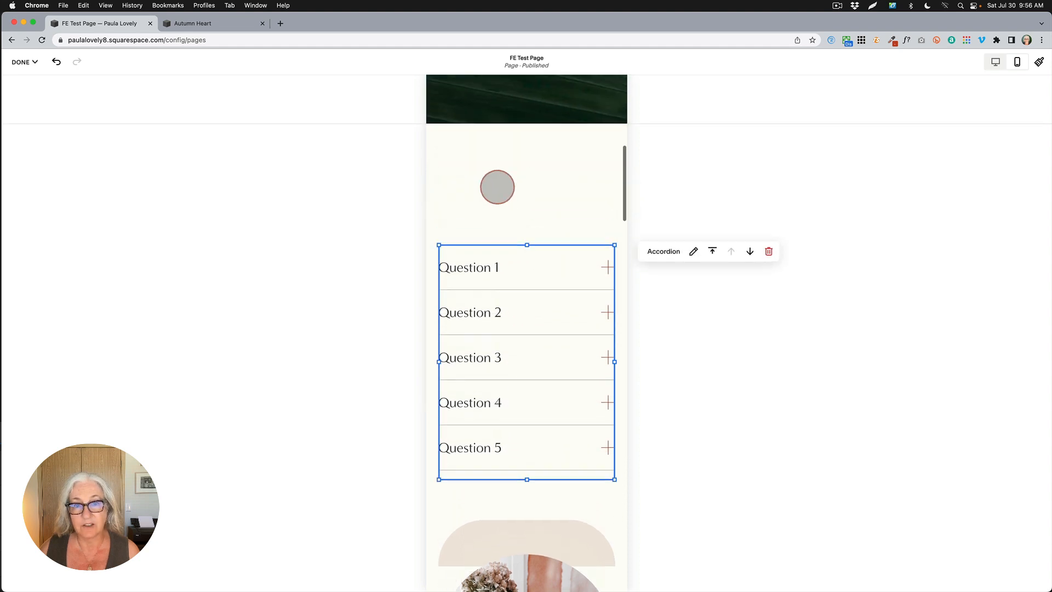
# Move the FAQ heading from below the mug image to above the accordion, aligned with the accordion's left edge
pyautogui.scroll(-7, 504, 274)
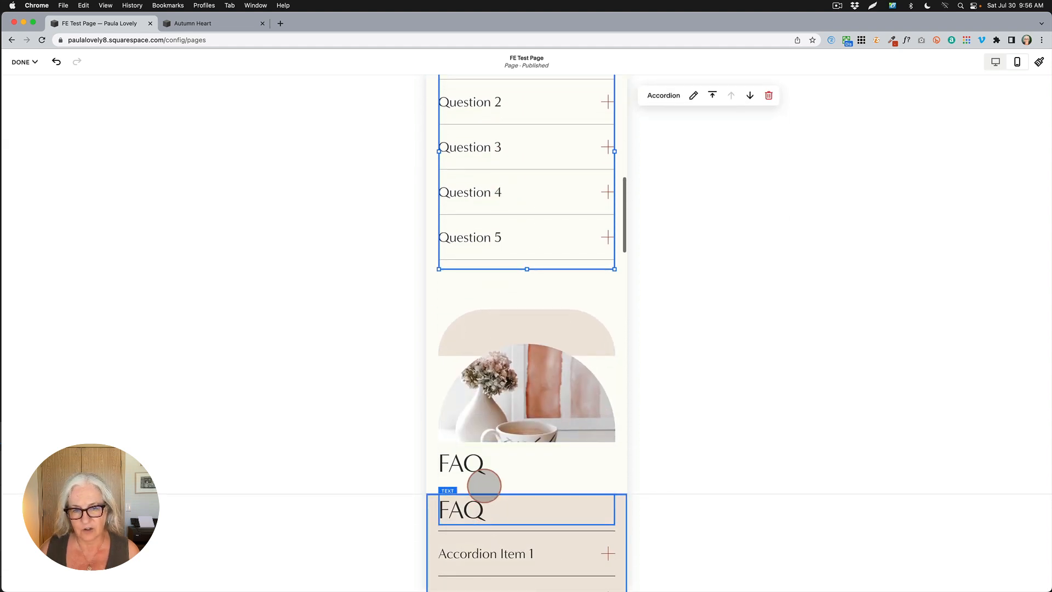
pyautogui.moveTo(482, 464); pyautogui.dragTo(502, 115)
pyautogui.scroll(4, 510, 164)
pyautogui.doubleClick(504, 236)
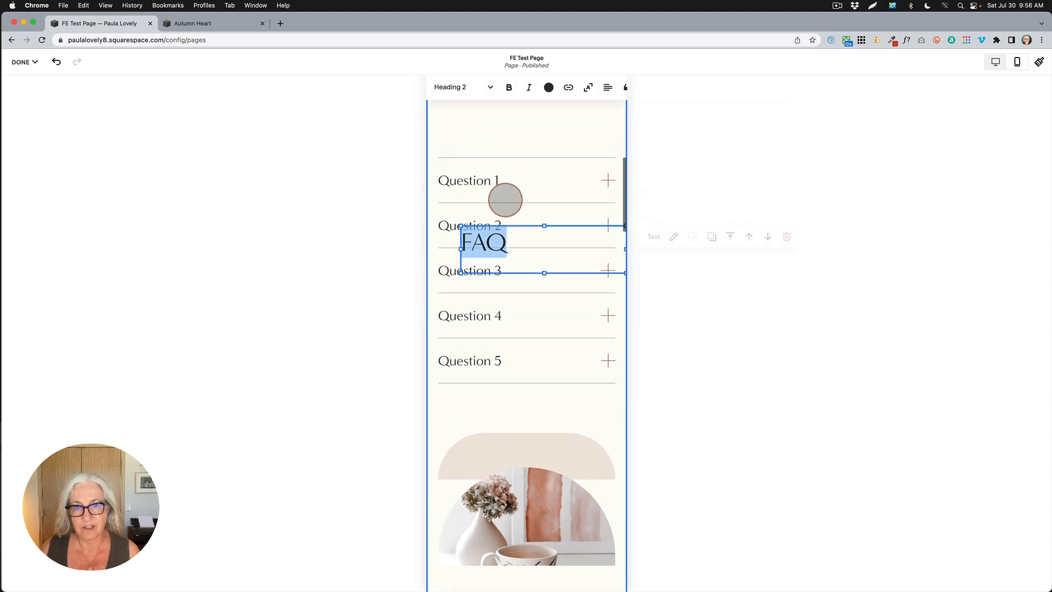
pyautogui.click(500, 223)
pyautogui.moveTo(507, 228); pyautogui.dragTo(510, 107)
pyautogui.scroll(3, 515, 263)
pyautogui.click(514, 230)
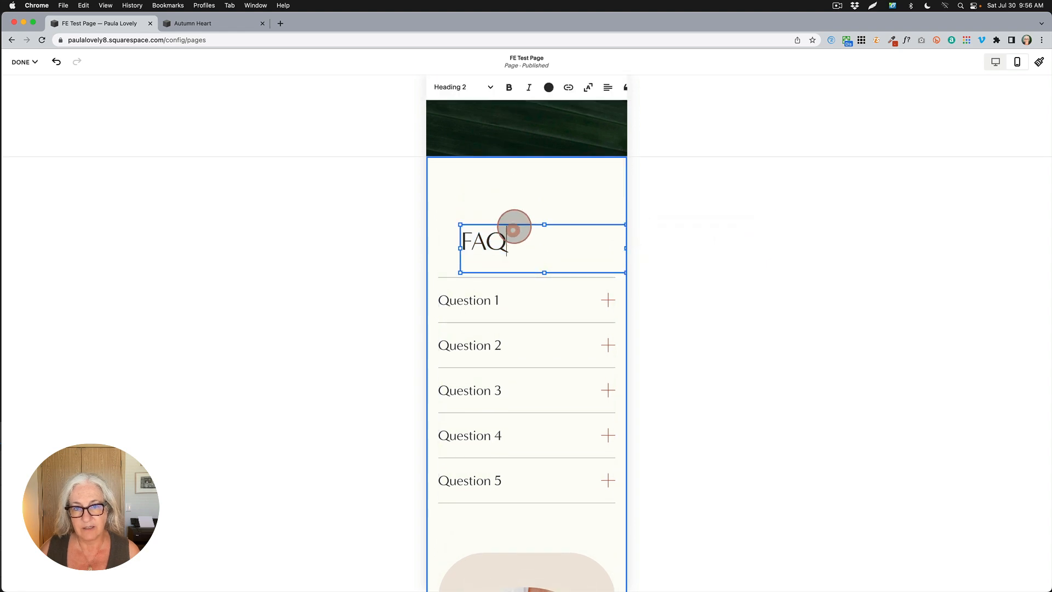
pyautogui.moveTo(513, 231); pyautogui.dragTo(495, 175)
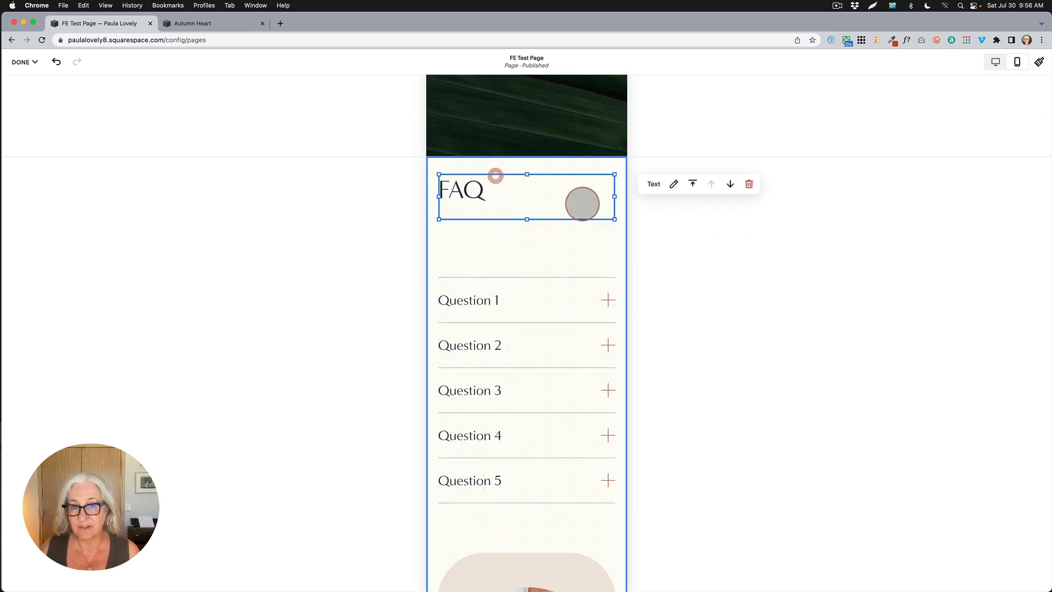
# Narrow the FAQ text block to roughly the width of its word and centre the block above the accordion
pyautogui.click(477, 189)
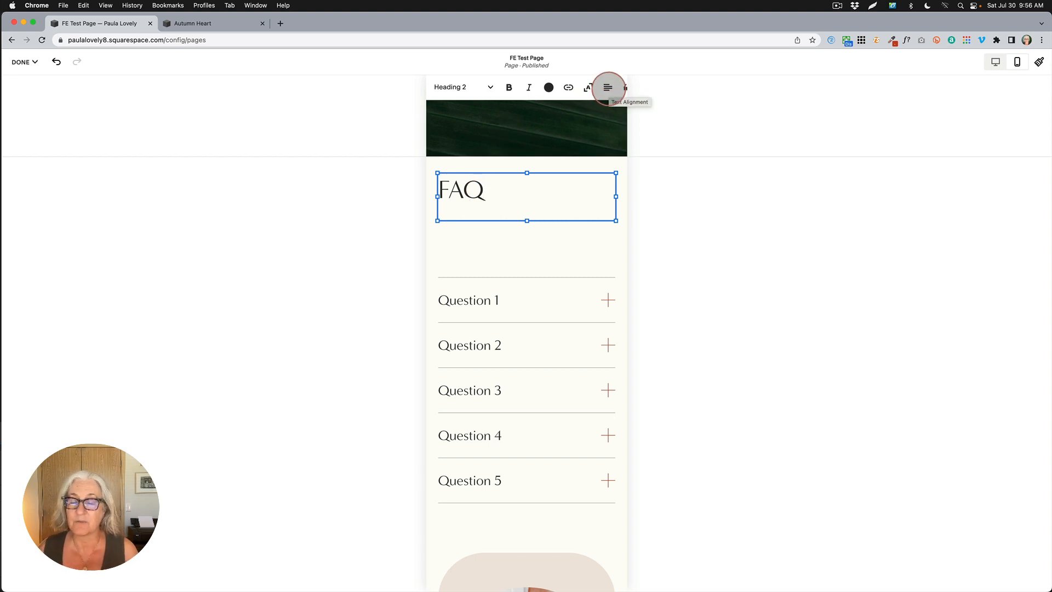
pyautogui.moveTo(615, 219); pyautogui.dragTo(493, 193)
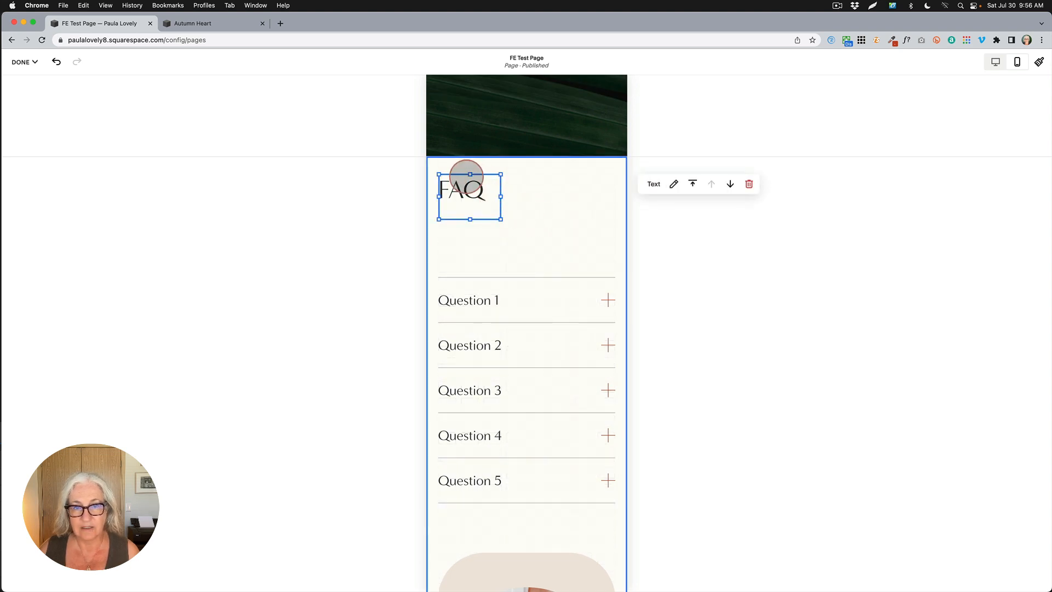
pyautogui.click(477, 225)
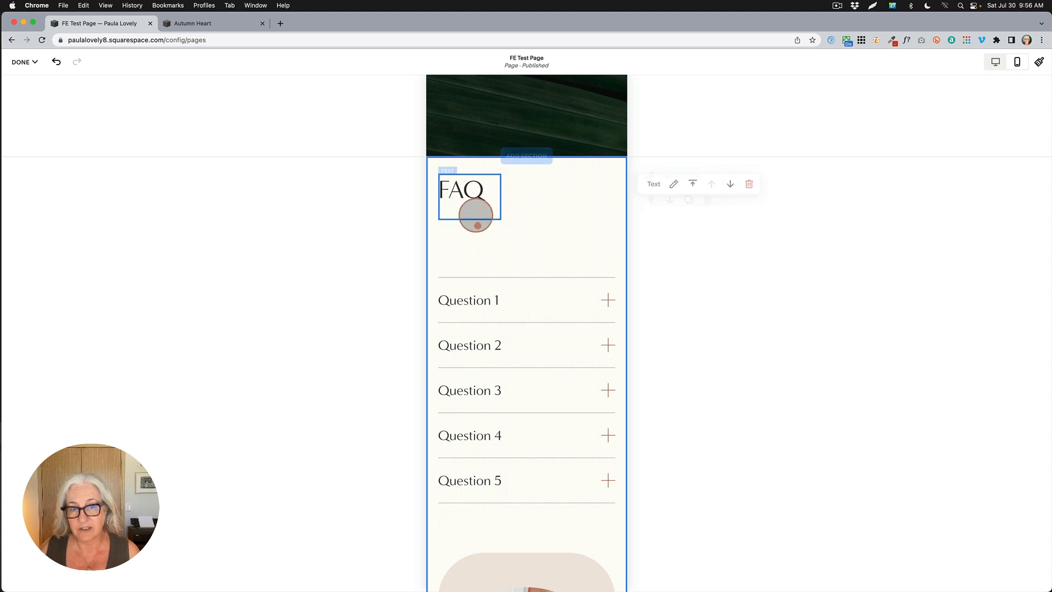
pyautogui.moveTo(486, 216); pyautogui.dragTo(540, 219)
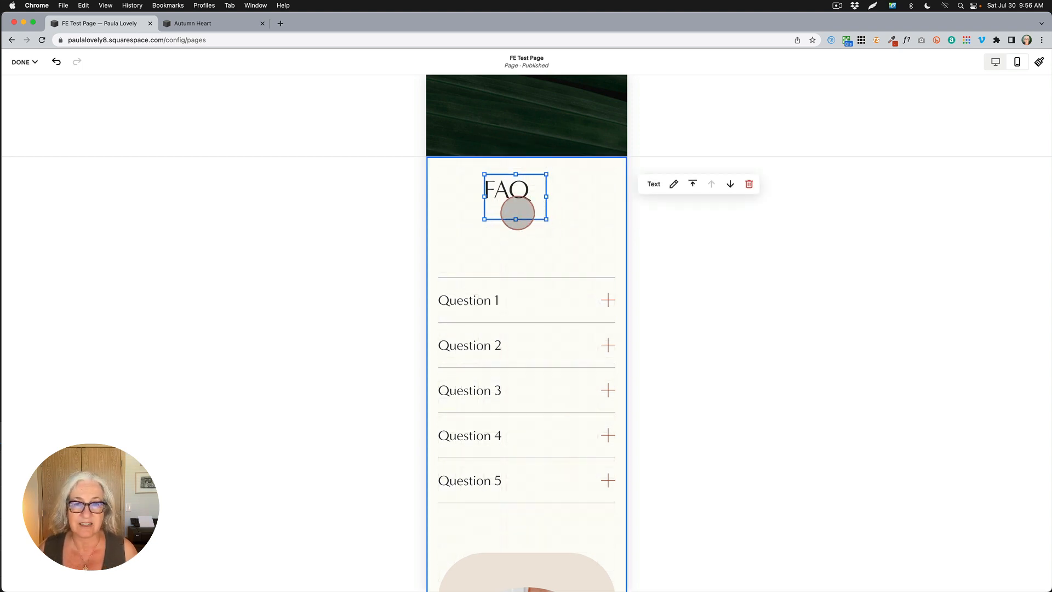
pyautogui.click(519, 210)
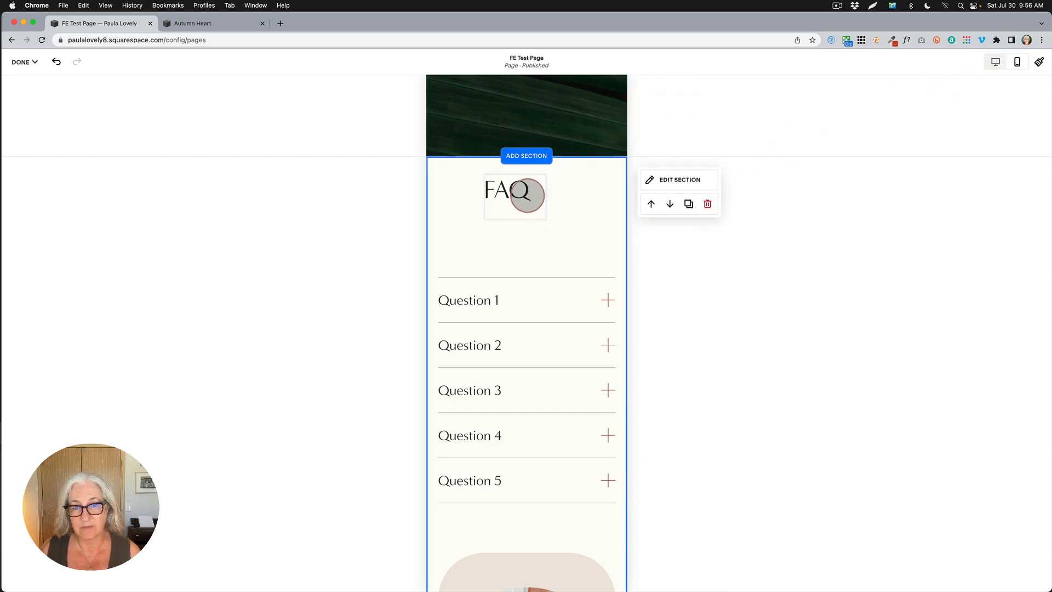
# Turn on text scaling for the FAQ heading so the word fills the width of its block
pyautogui.click(521, 193)
pyautogui.click(520, 192)
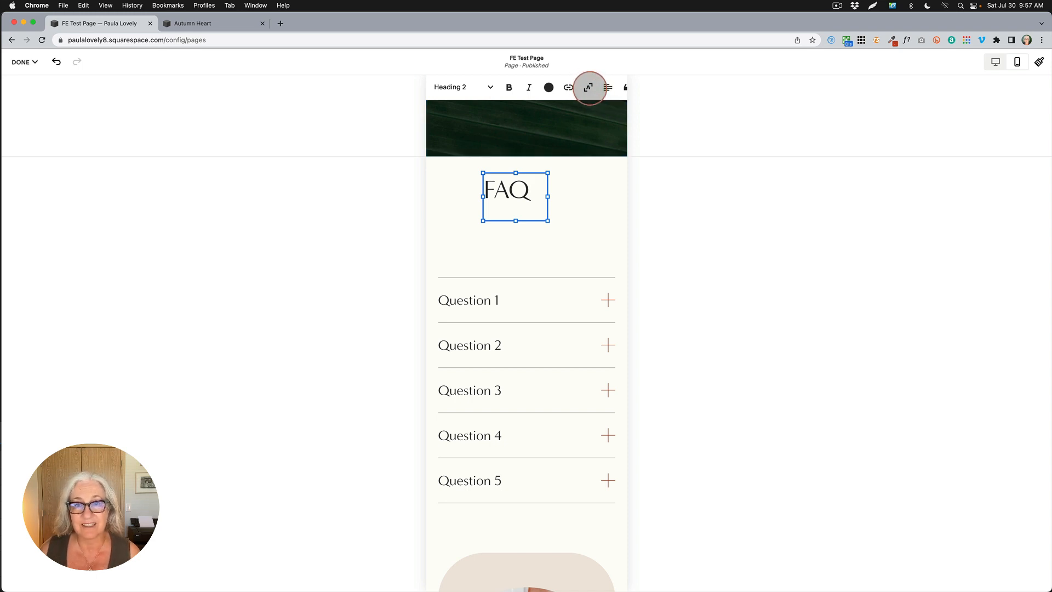
pyautogui.click(589, 88)
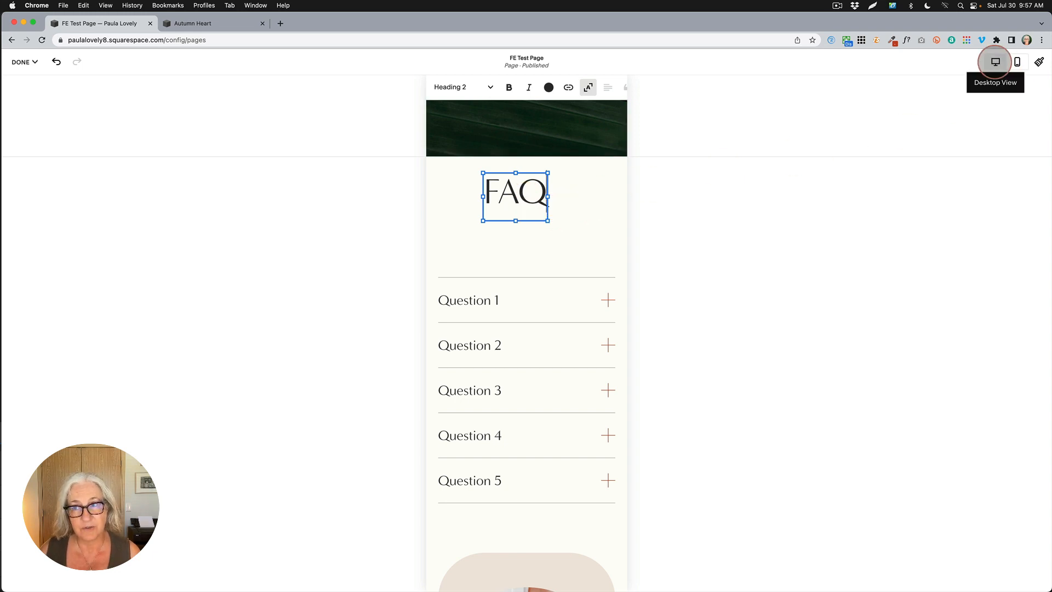
# Switch to desktop view and shrink the FAQ heading block so its scaled text becomes smaller
pyautogui.click(996, 61)
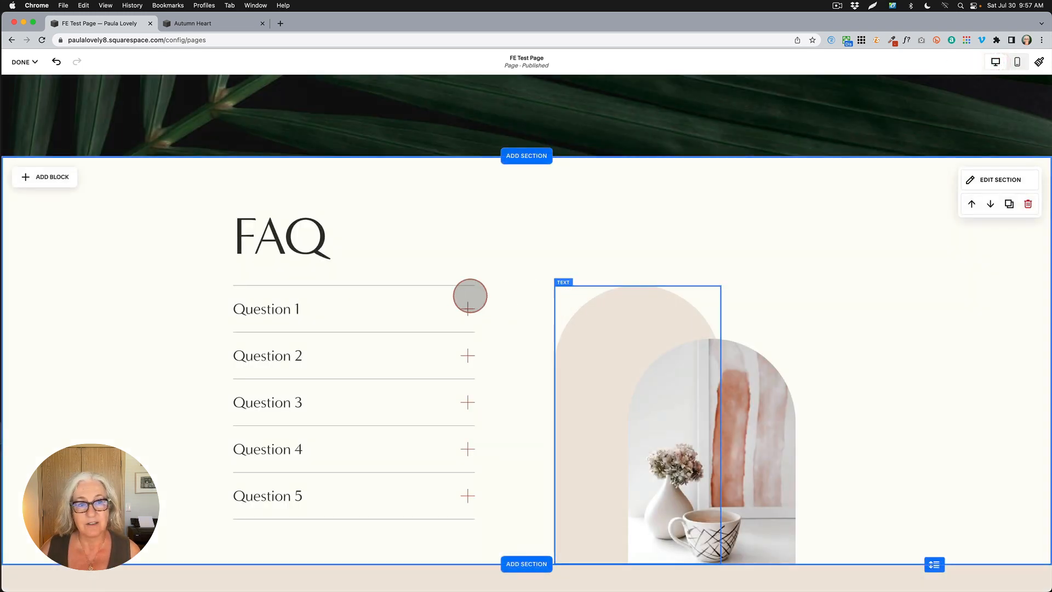
pyautogui.click(294, 244)
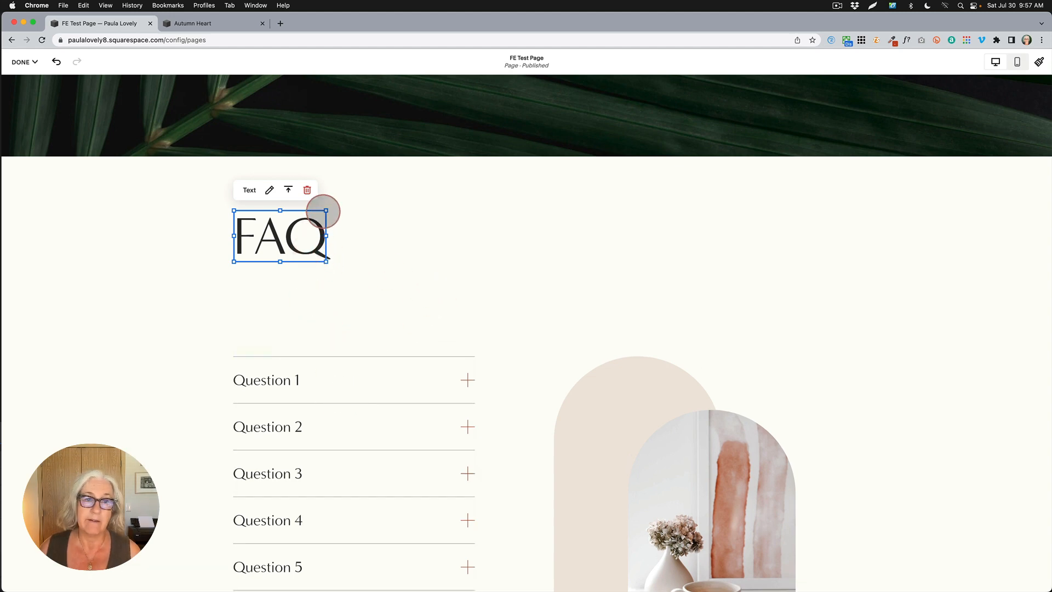
pyautogui.moveTo(326, 210); pyautogui.dragTo(298, 218)
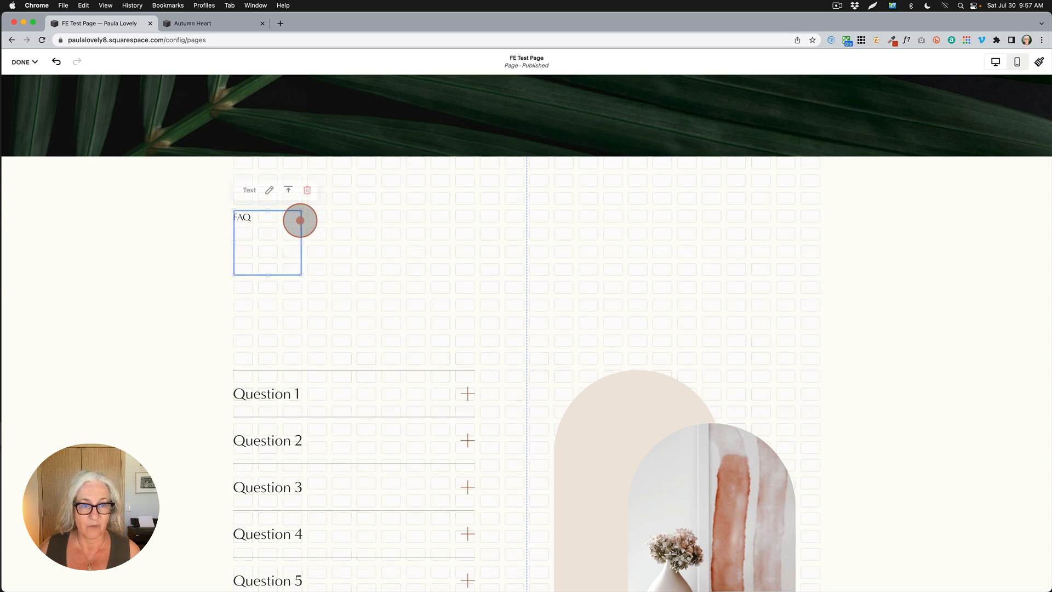
pyautogui.moveTo(268, 274); pyautogui.dragTo(271, 257)
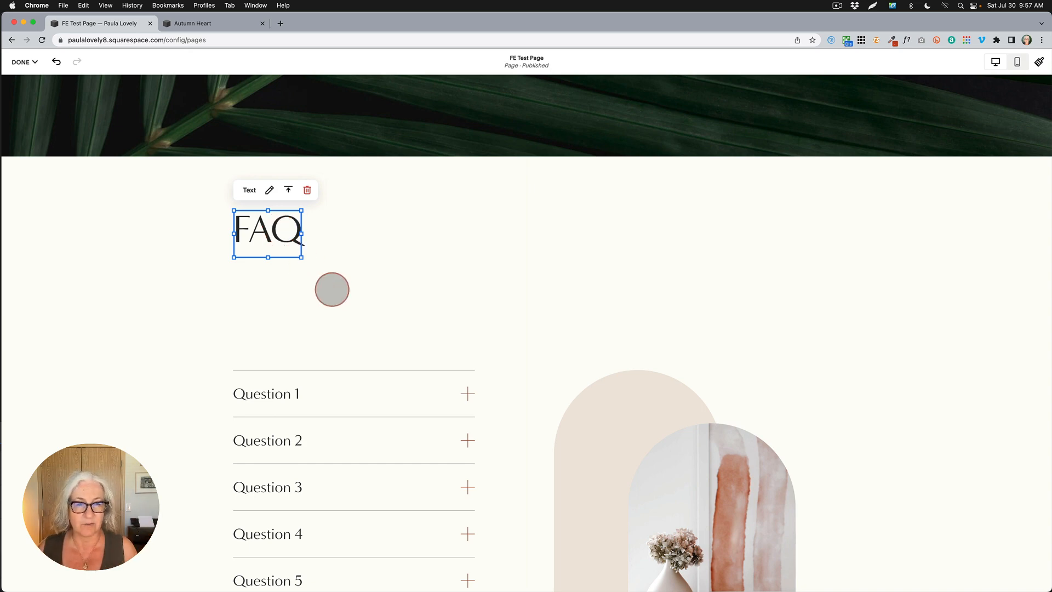
pyautogui.click(332, 289)
# Select the accordion, arch shape and mug image together and move them up about five grid rows, closer to the FAQ heading
pyautogui.scroll(-3, 332, 289)
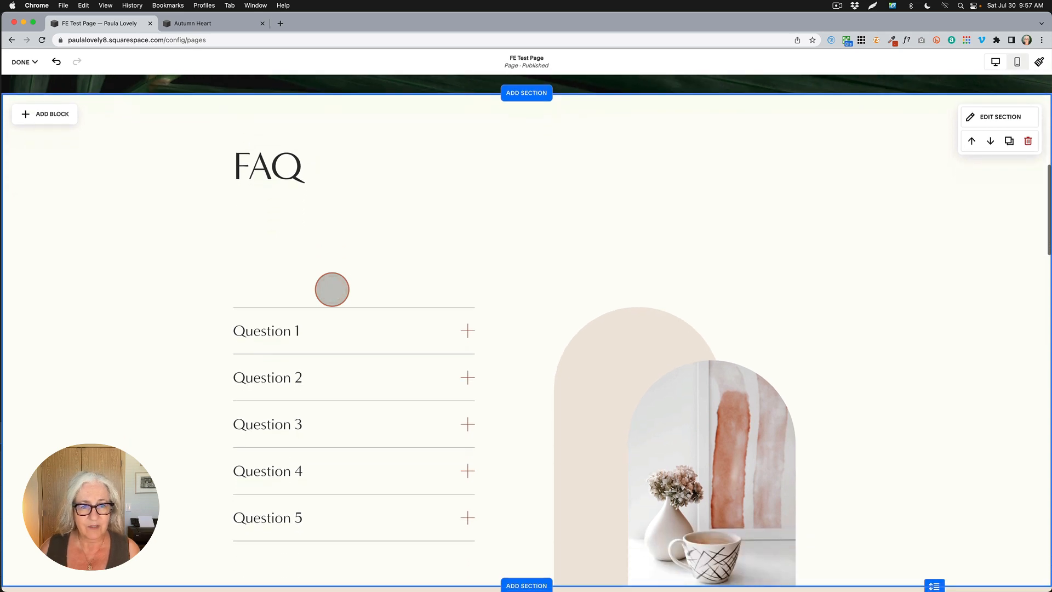
pyautogui.moveTo(317, 239); pyautogui.dragTo(838, 519)
pyautogui.scroll(3, 442, 430)
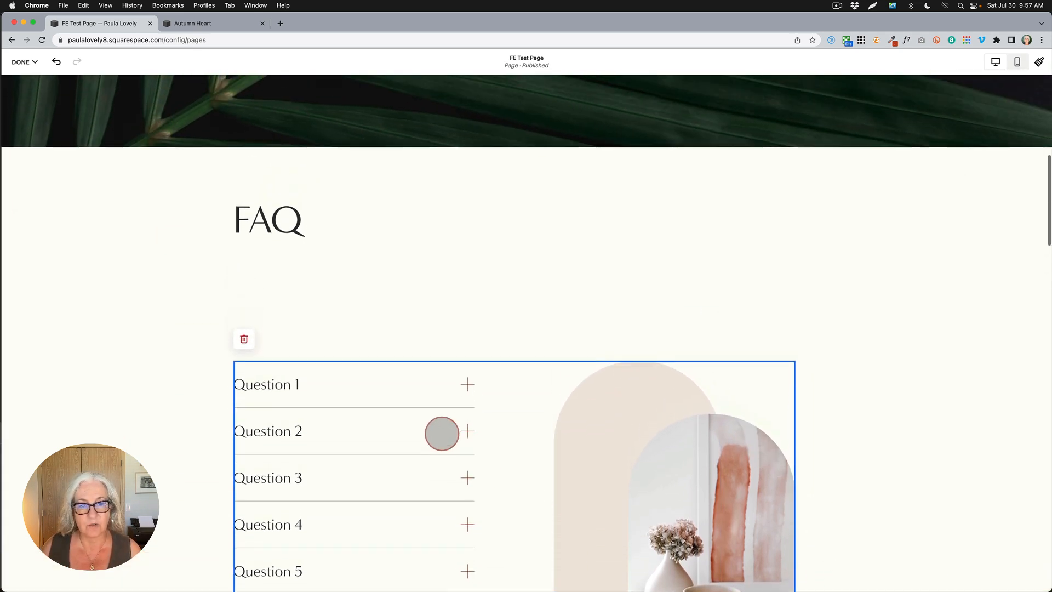
pyautogui.moveTo(441, 430); pyautogui.dragTo(439, 334)
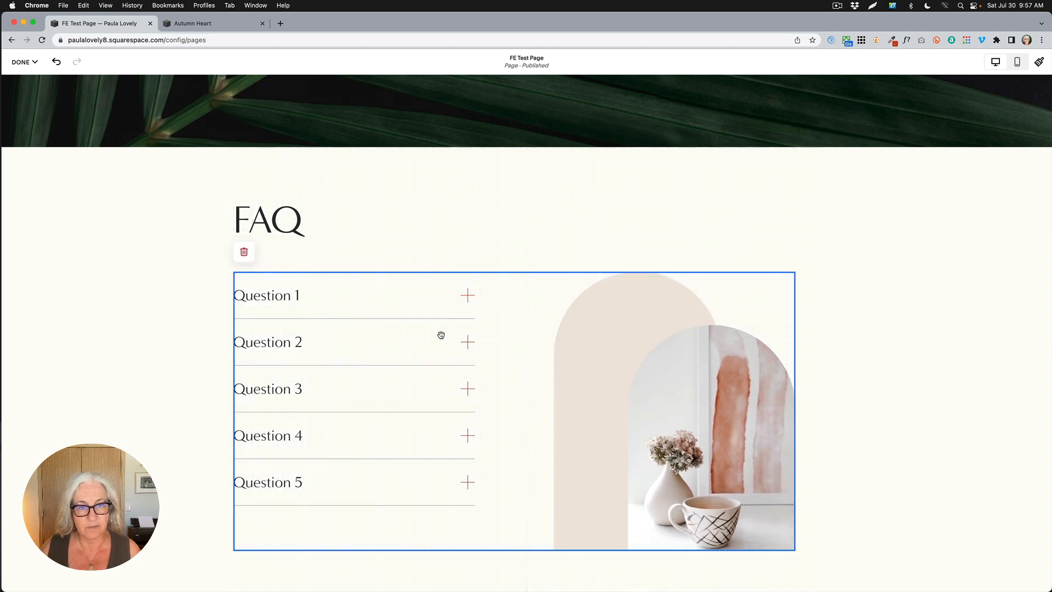
pyautogui.scroll(-2, 164, 359)
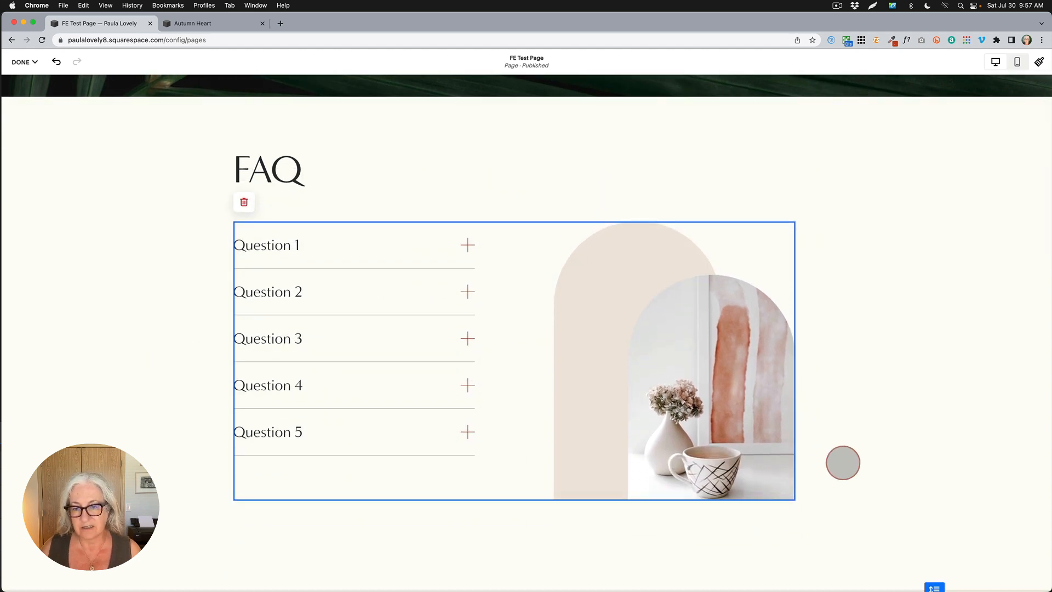
pyautogui.click(843, 463)
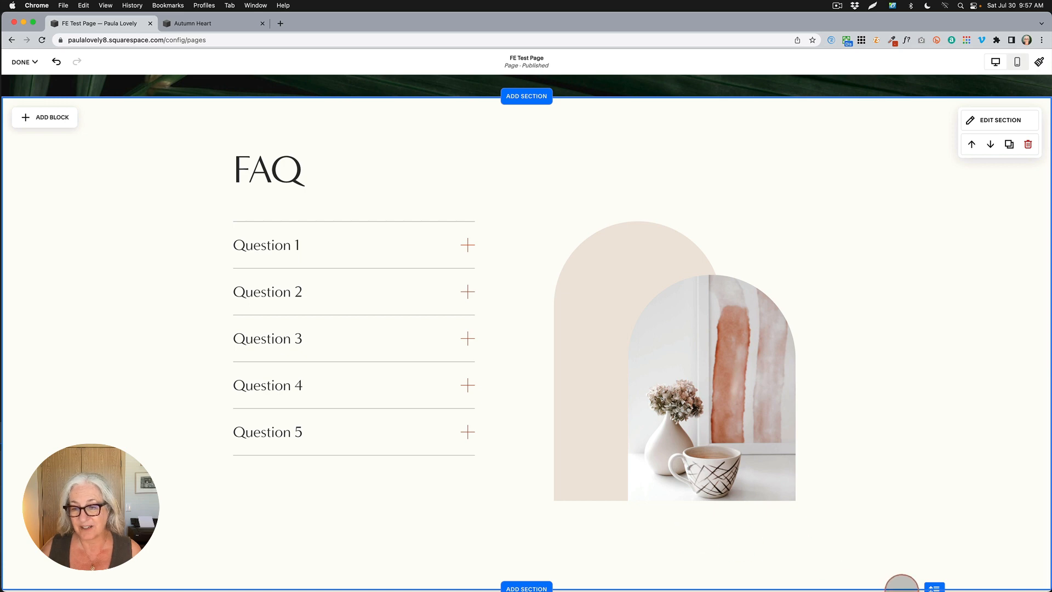
# Shorten the FAQ section so it ends at the base of the mug image, and switch back to mobile view
pyautogui.scroll(-2, 933, 573)
pyautogui.moveTo(933, 537); pyautogui.dragTo(926, 412)
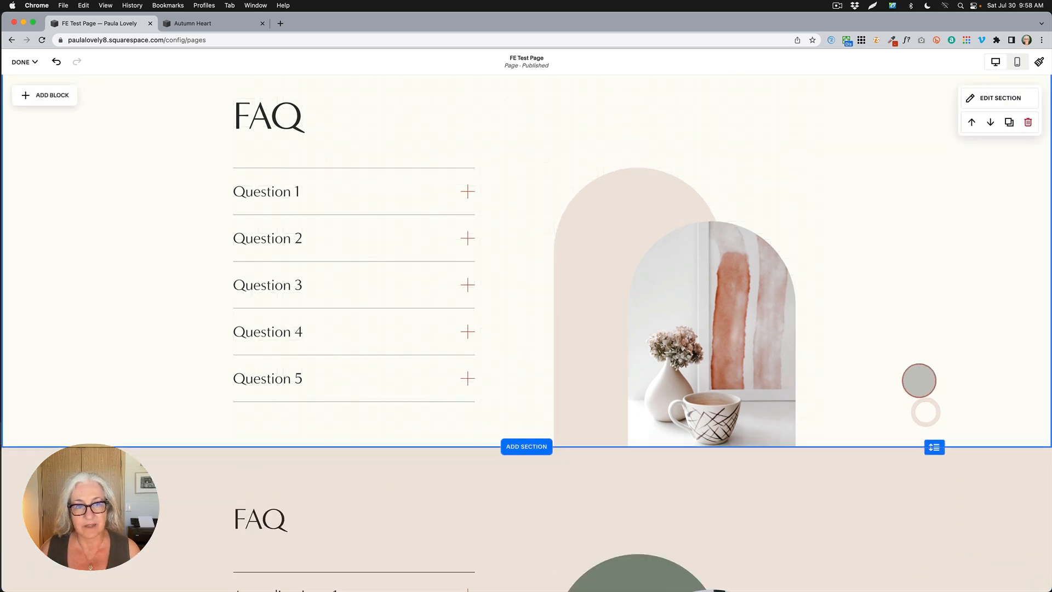
pyautogui.scroll(2, 918, 381)
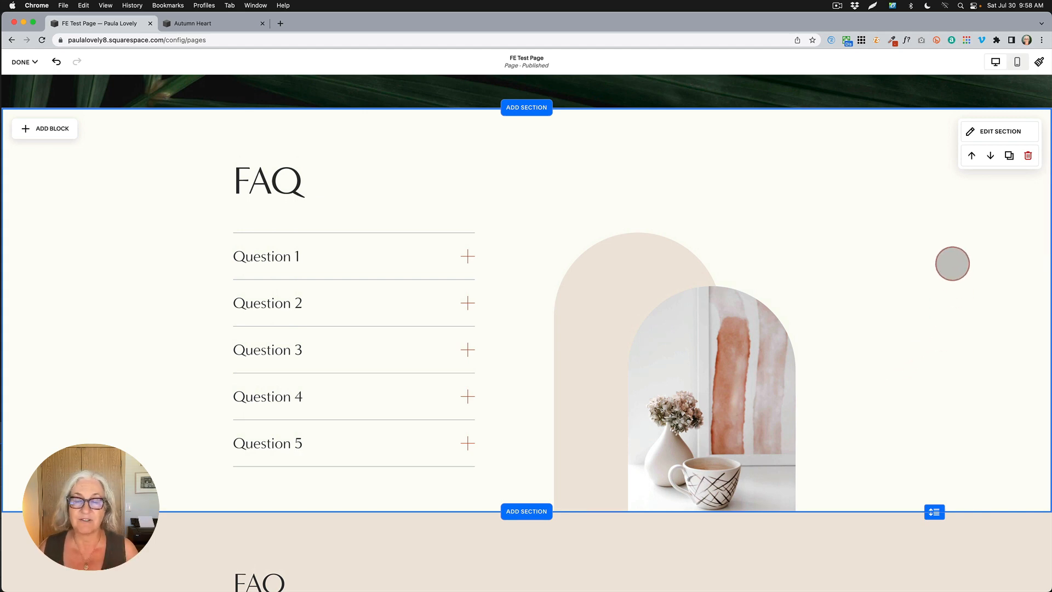
pyautogui.scroll(1, 932, 170)
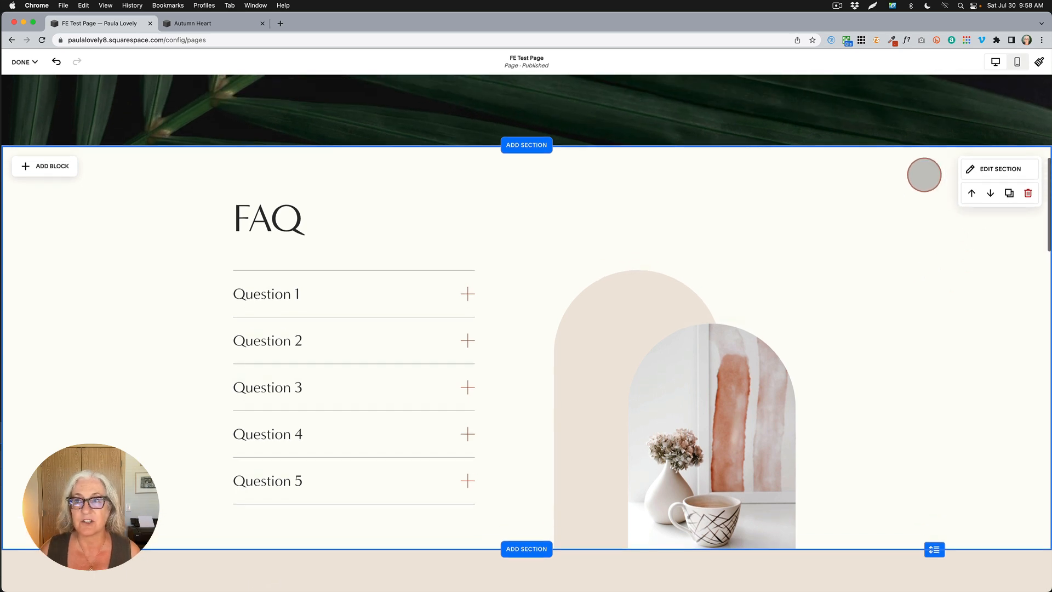
pyautogui.click(1017, 61)
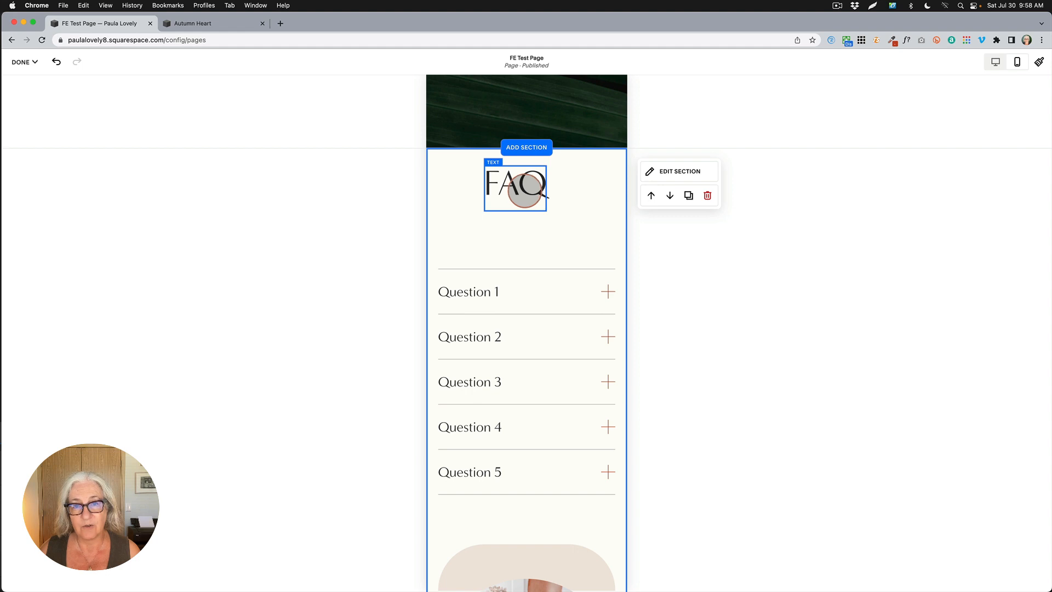
# Enlarge the FAQ heading block to four grid columns, centre it one row below the section's top edge, and check its text formatting options
pyautogui.moveTo(525, 190); pyautogui.dragTo(543, 201)
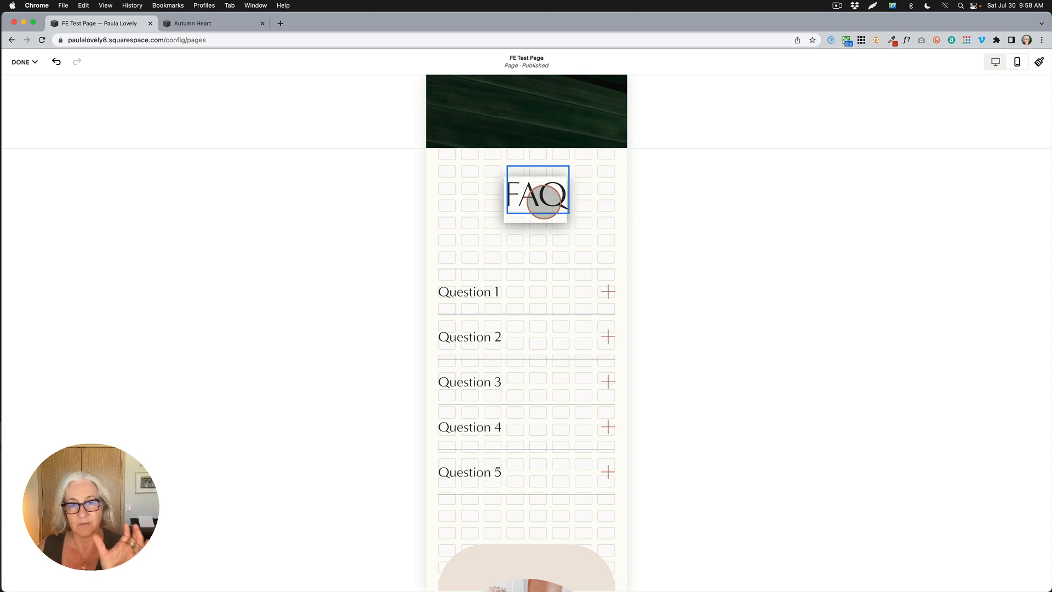
pyautogui.moveTo(543, 201); pyautogui.dragTo(517, 183)
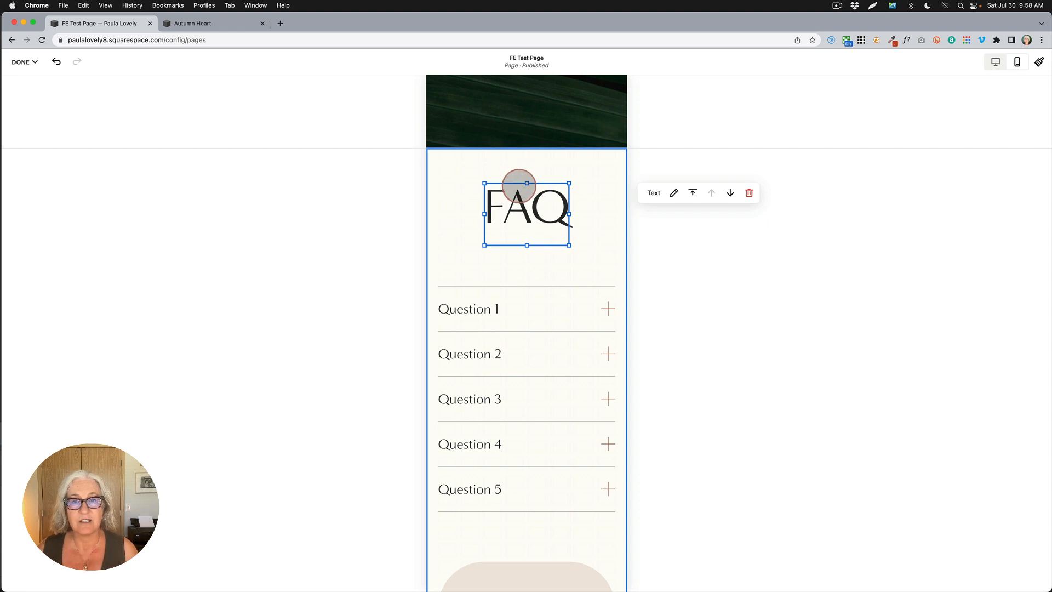
pyautogui.moveTo(530, 237); pyautogui.dragTo(531, 221)
pyautogui.click(546, 254)
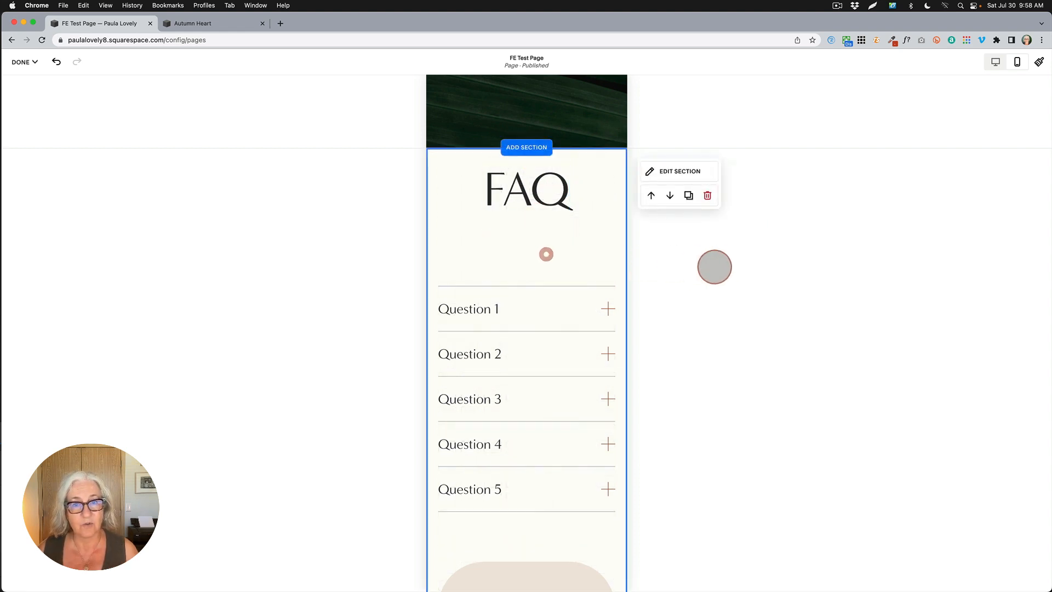
pyautogui.click(529, 194)
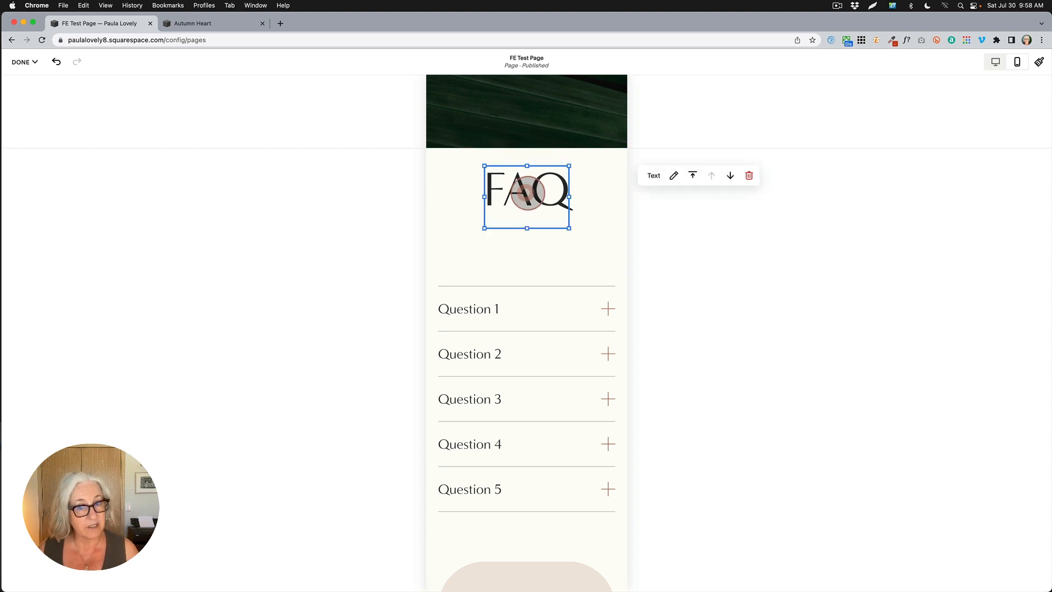
pyautogui.click(527, 192)
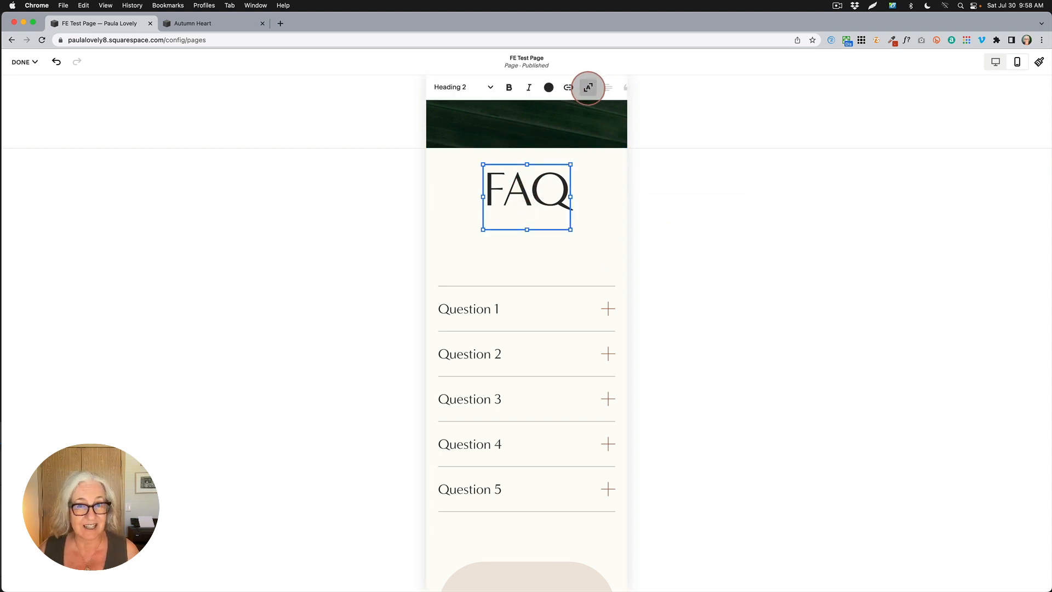
pyautogui.click(594, 192)
# Move the question accordion up about three grid rows, closer beneath the FAQ heading
pyautogui.click(527, 299)
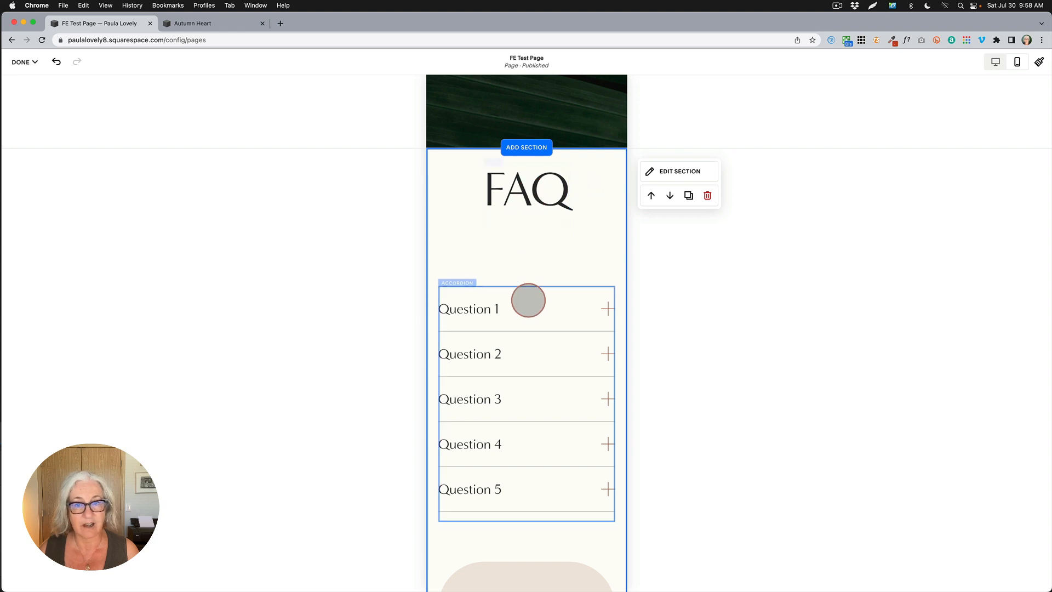
pyautogui.moveTo(528, 299); pyautogui.dragTo(530, 235)
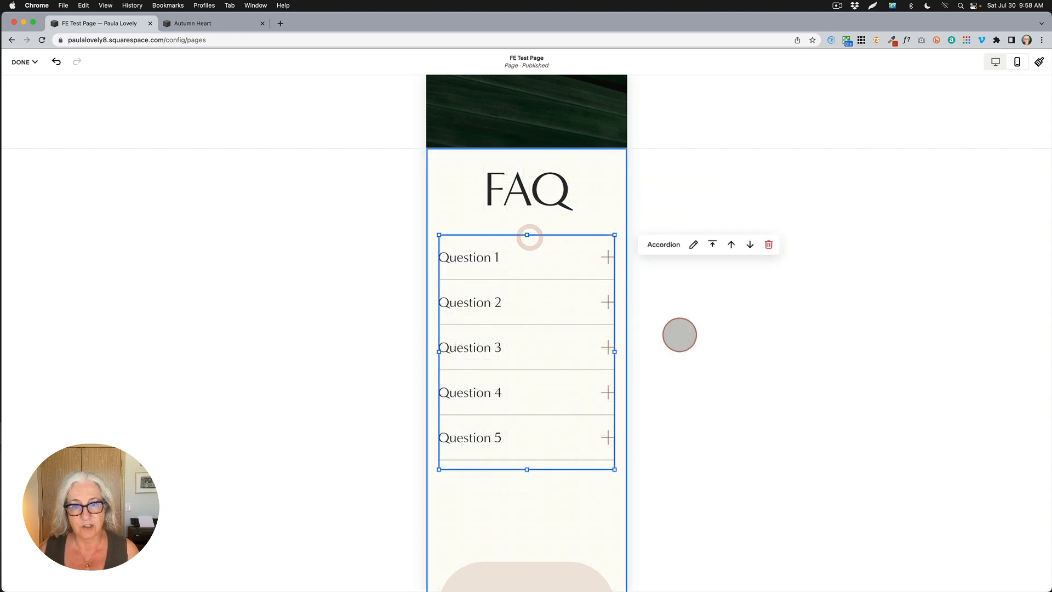
pyautogui.scroll(-5, 679, 335)
pyautogui.click(541, 337)
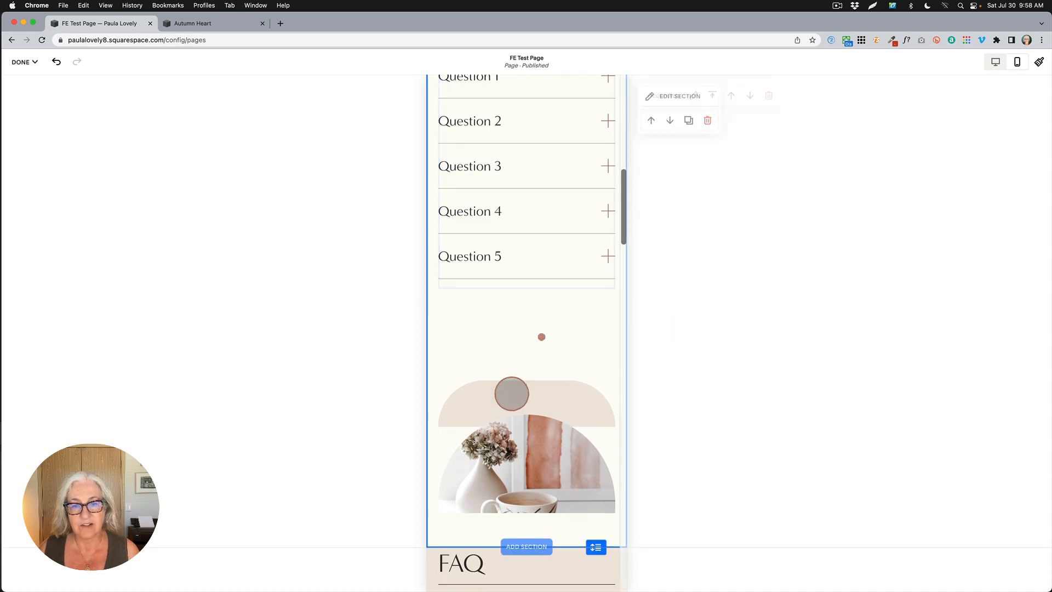
# Move the arch shape up about four grid rows to the screen's left edge and reshape it into a tall, narrow arch
pyautogui.click(504, 391)
pyautogui.click(504, 391)
pyautogui.moveTo(508, 381); pyautogui.dragTo(483, 305)
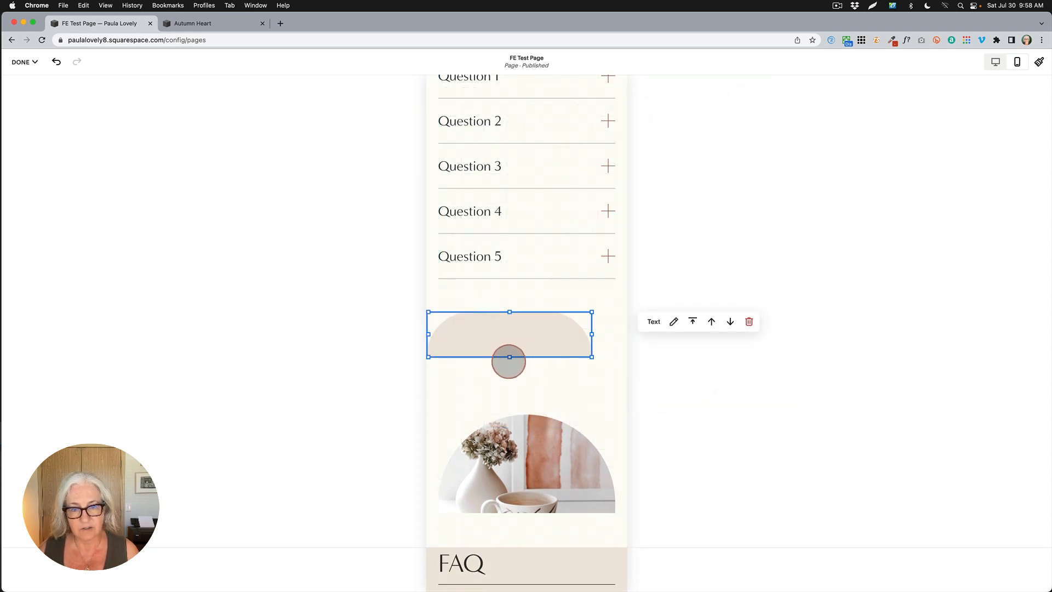
pyautogui.moveTo(508, 361); pyautogui.dragTo(510, 493)
pyautogui.moveTo(582, 403); pyautogui.dragTo(539, 404)
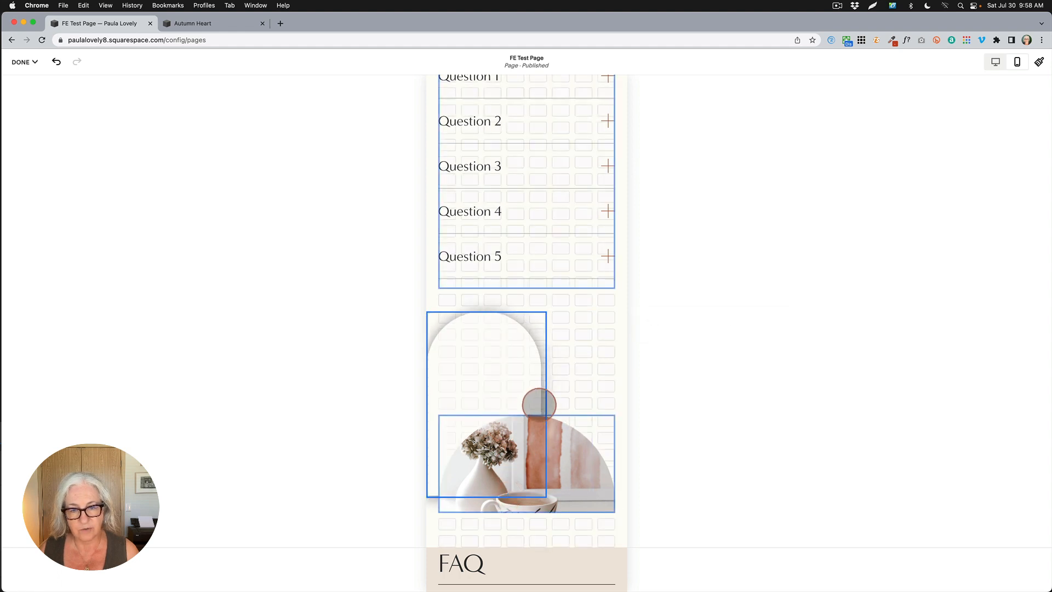
pyautogui.click(567, 453)
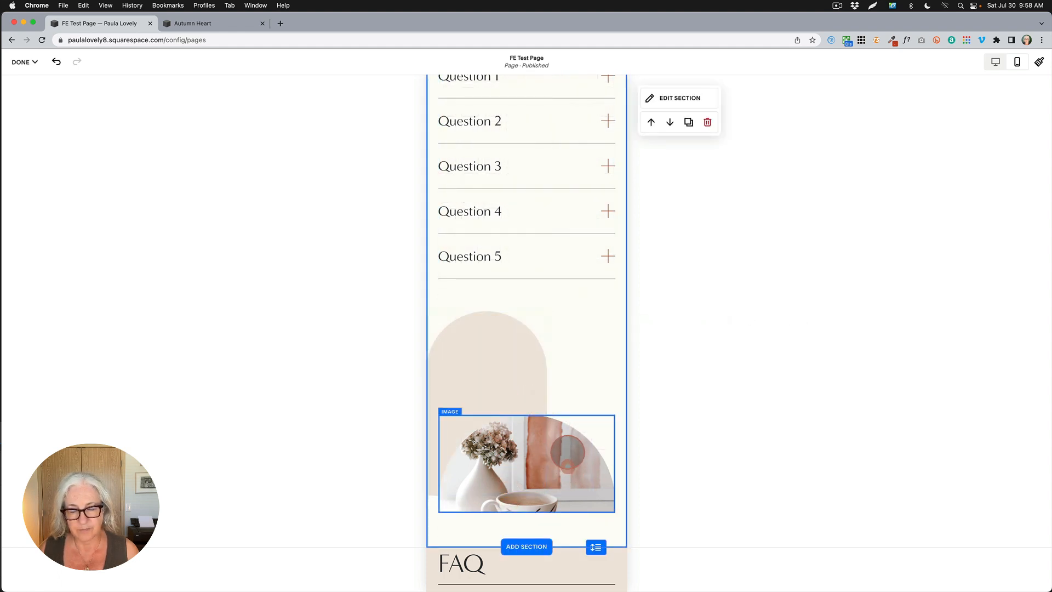
# Reshape the mug image into a tall arch at the section's bottom-right corner, overlapping the arch shape, and raise the arch shape one grid row
pyautogui.moveTo(557, 445); pyautogui.dragTo(576, 377)
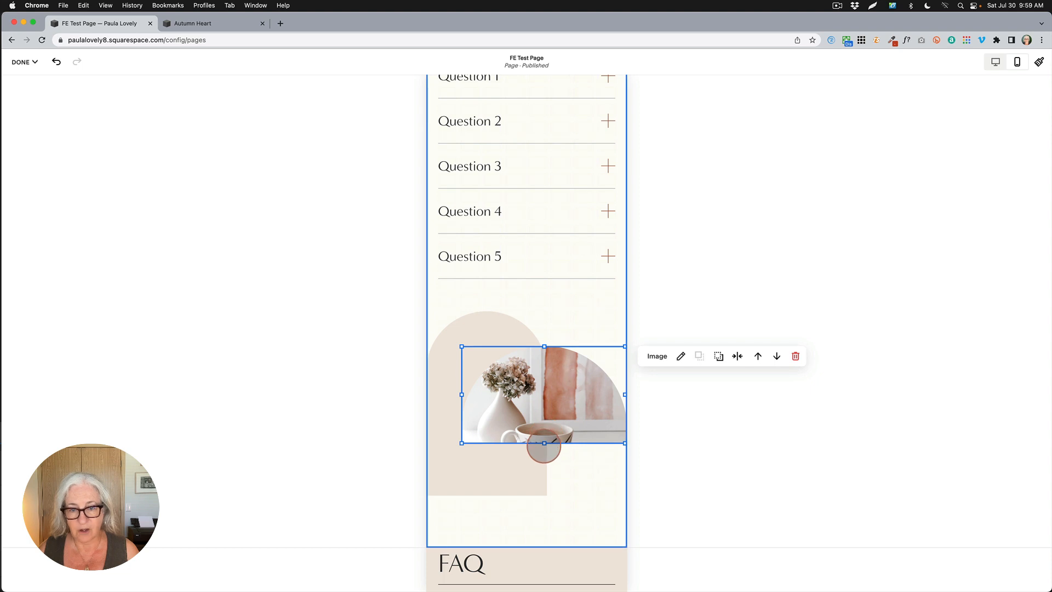
pyautogui.moveTo(545, 445); pyautogui.dragTo(548, 530)
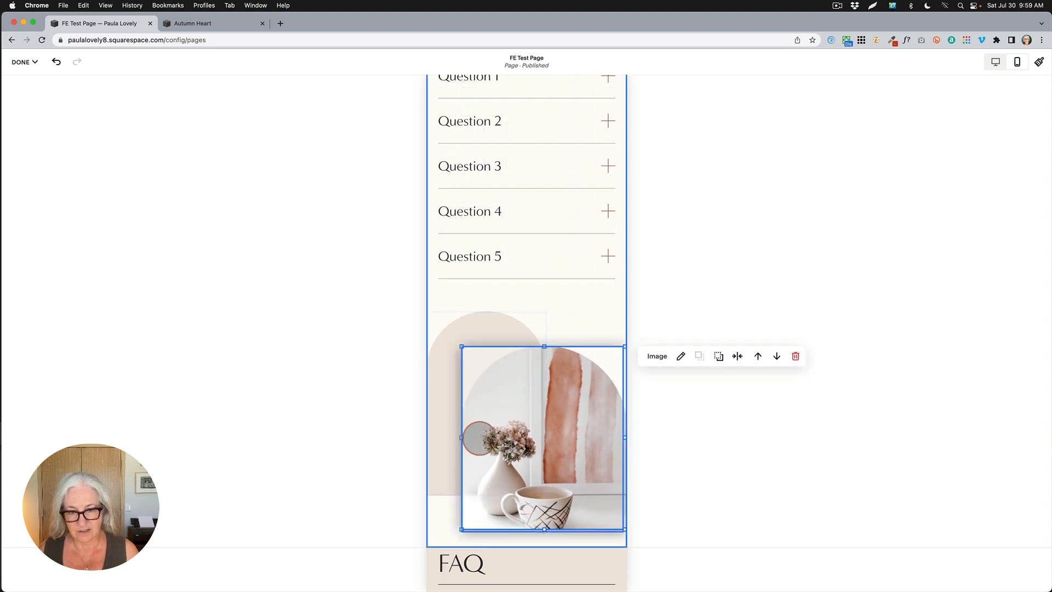
pyautogui.moveTo(477, 439); pyautogui.dragTo(500, 438)
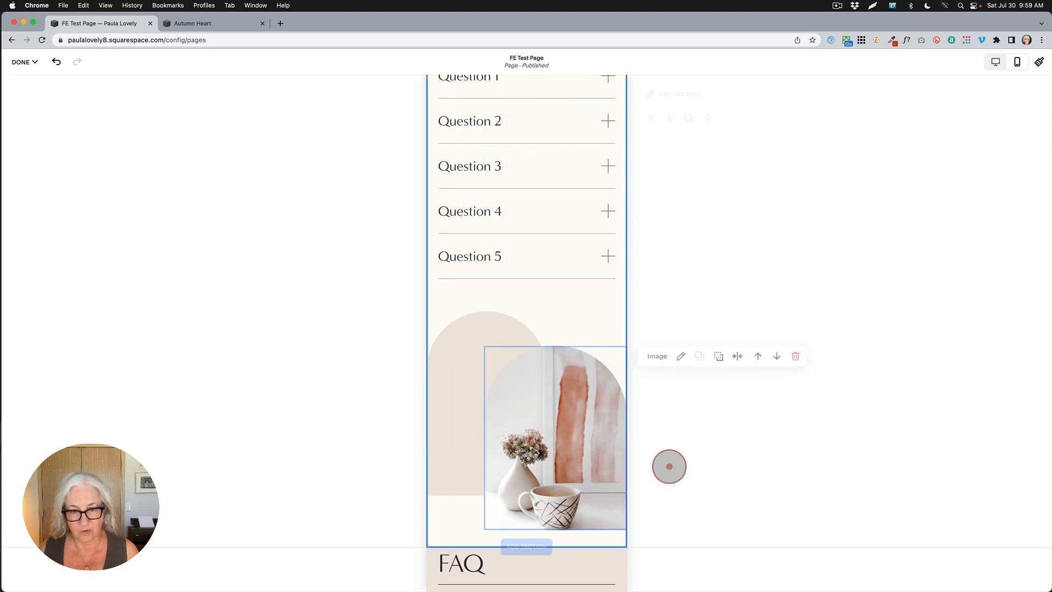
pyautogui.click(669, 467)
pyautogui.moveTo(558, 461); pyautogui.dragTo(558, 487)
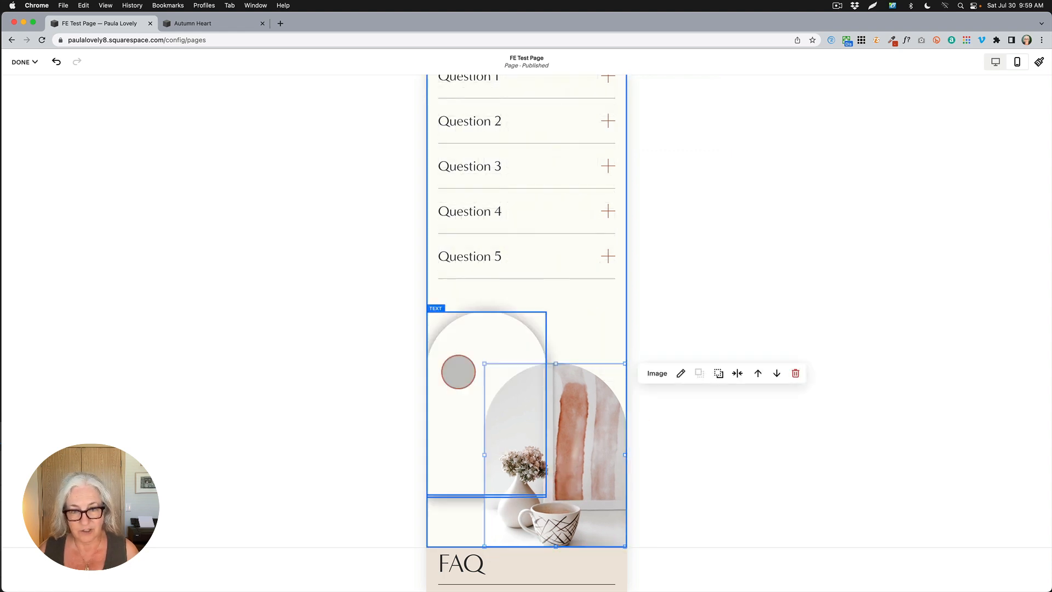
pyautogui.moveTo(458, 377); pyautogui.dragTo(459, 373)
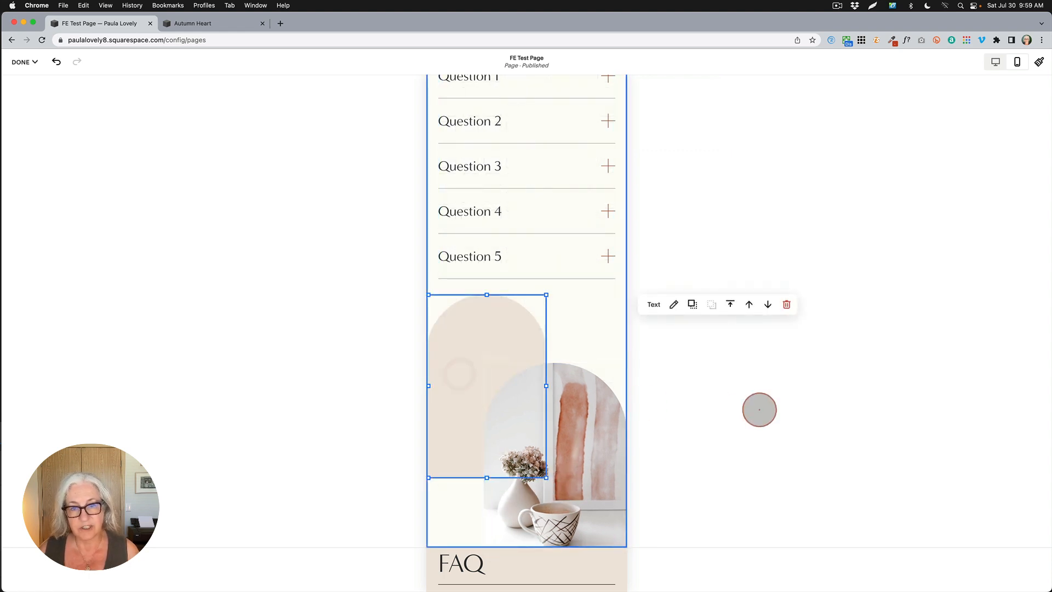
pyautogui.click(759, 409)
# Review the mobile FAQ layout and move the question accordion below the mug image
pyautogui.scroll(8, 760, 410)
pyautogui.scroll(-4, 759, 410)
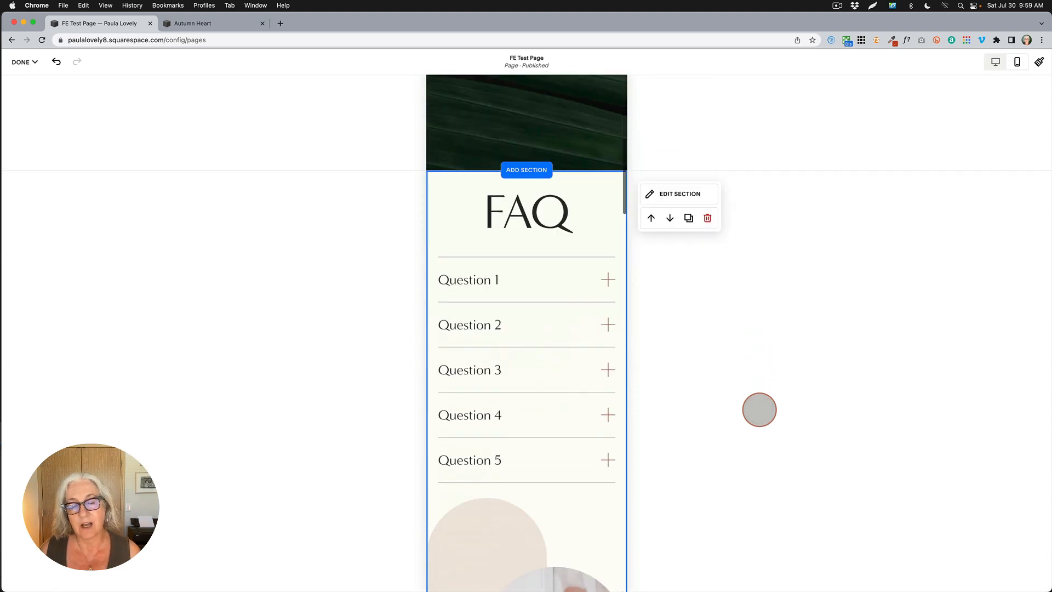
pyautogui.scroll(-7, 760, 409)
pyautogui.scroll(5, 759, 409)
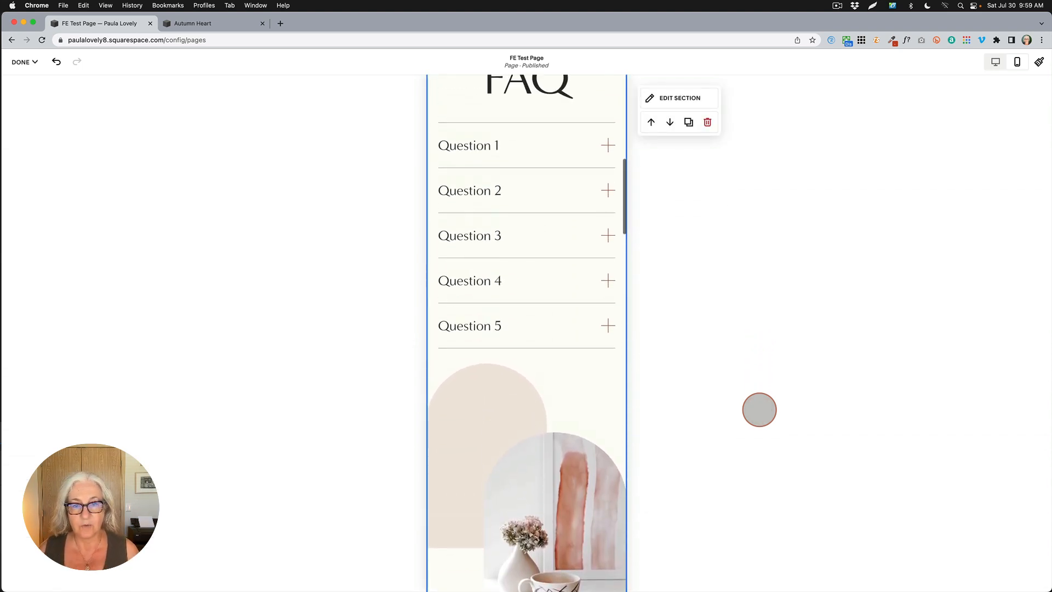
pyautogui.scroll(2, 759, 409)
pyautogui.scroll(-5, 759, 409)
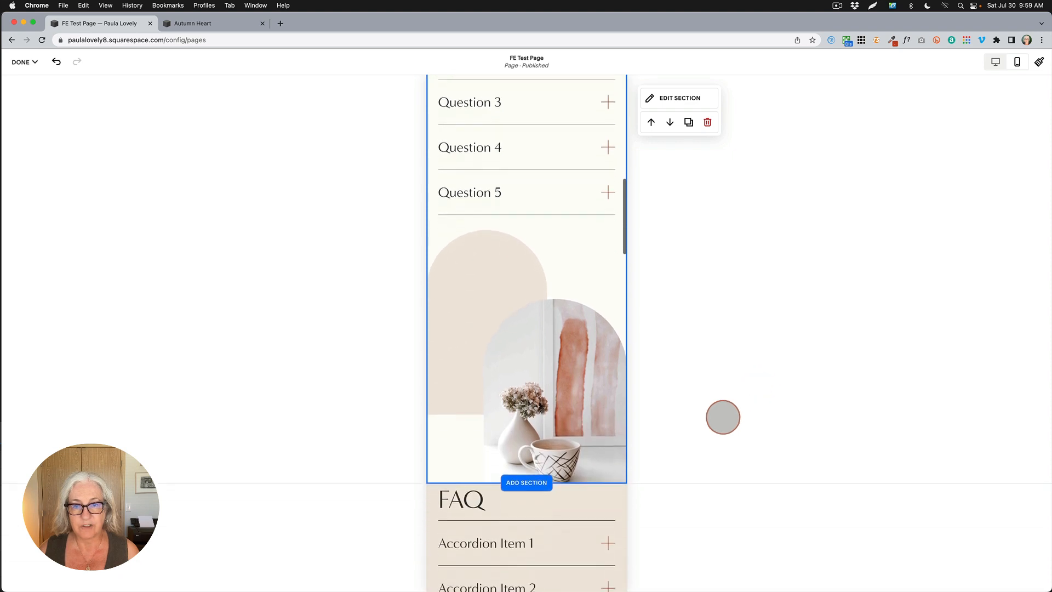
pyautogui.moveTo(568, 201); pyautogui.dragTo(564, 493)
# Move the FAQ heading down so it overlaps the upper right of the arch shape, just above the mug image
pyautogui.scroll(10, 559, 381)
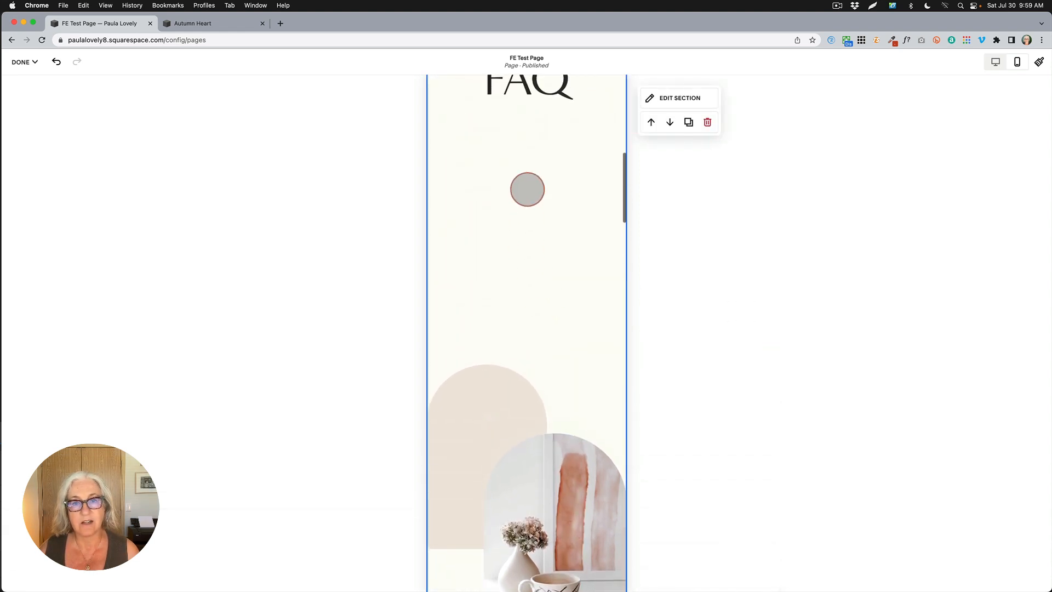
pyautogui.moveTo(528, 107); pyautogui.dragTo(529, 311)
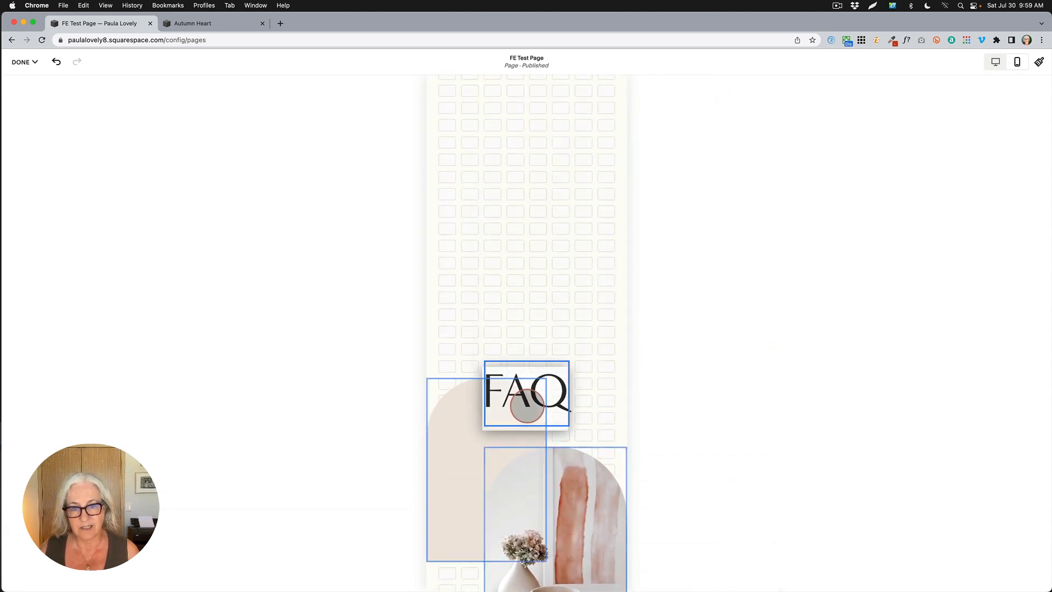
pyautogui.moveTo(545, 412); pyautogui.dragTo(548, 412)
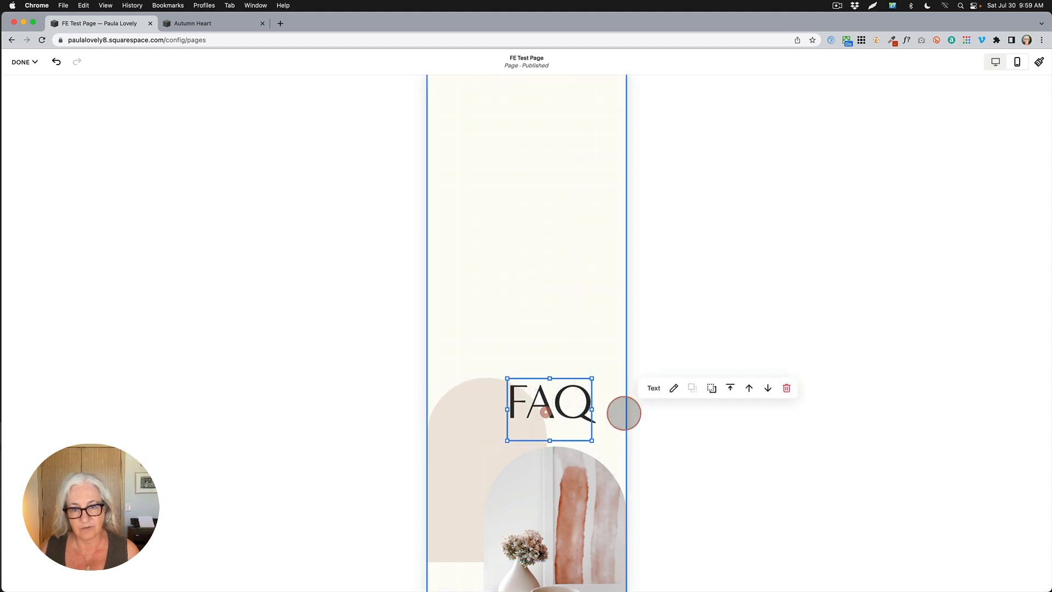
pyautogui.click(580, 303)
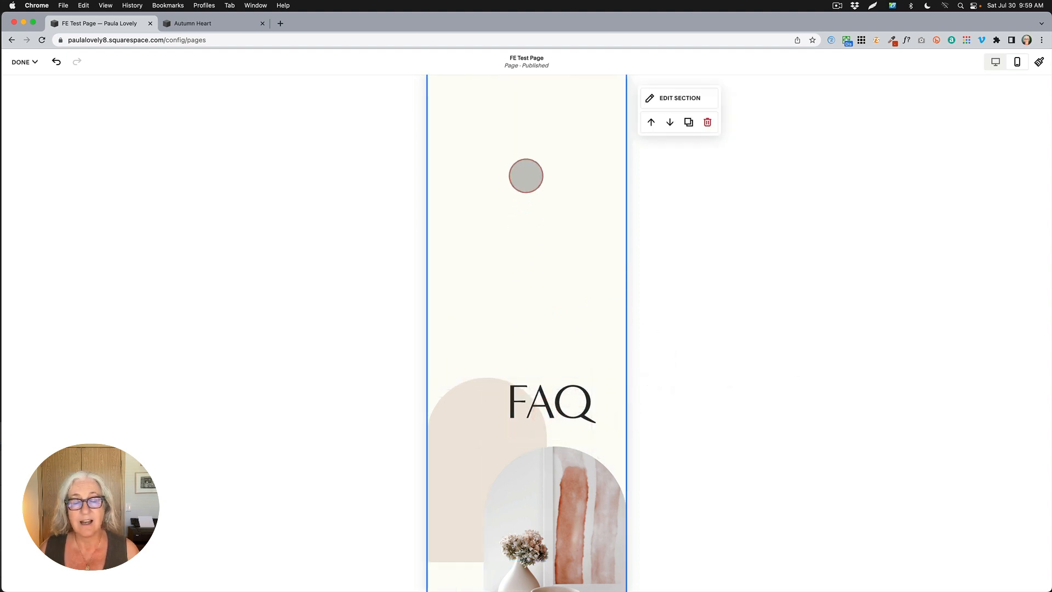
# Select the heading, arch shape, mug image and accordion together and move them up to the top edge of the FAQ section
pyautogui.scroll(4, 527, 183)
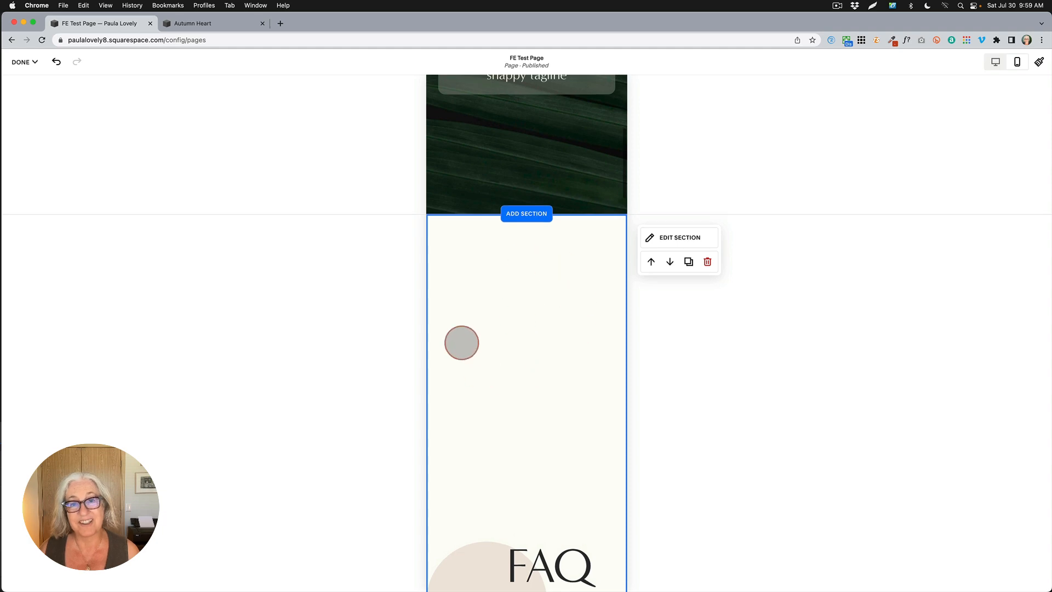
pyautogui.scroll(-5, 521, 343)
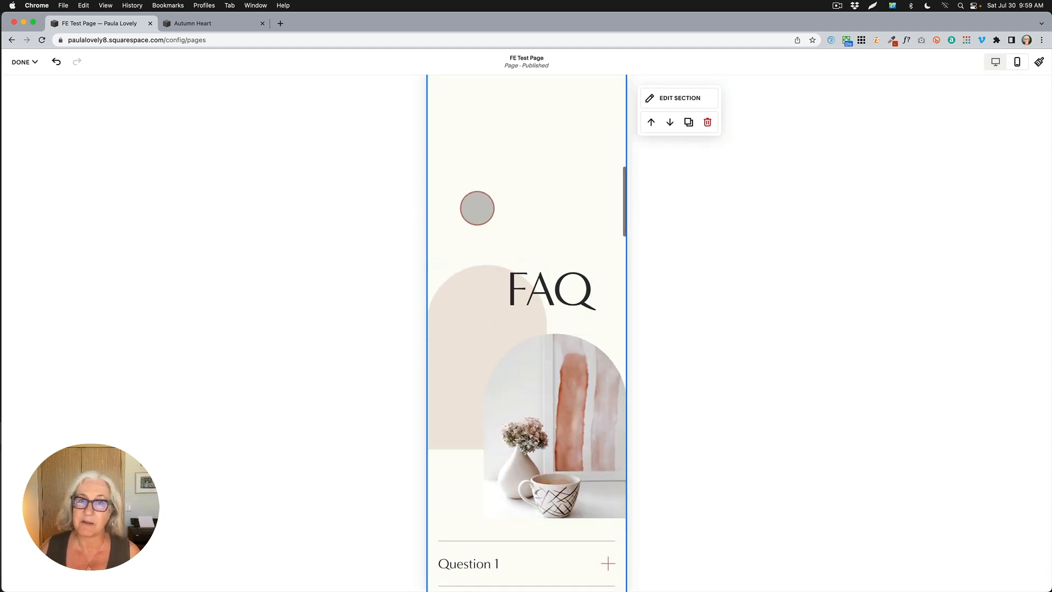
pyautogui.moveTo(446, 206); pyautogui.dragTo(623, 510)
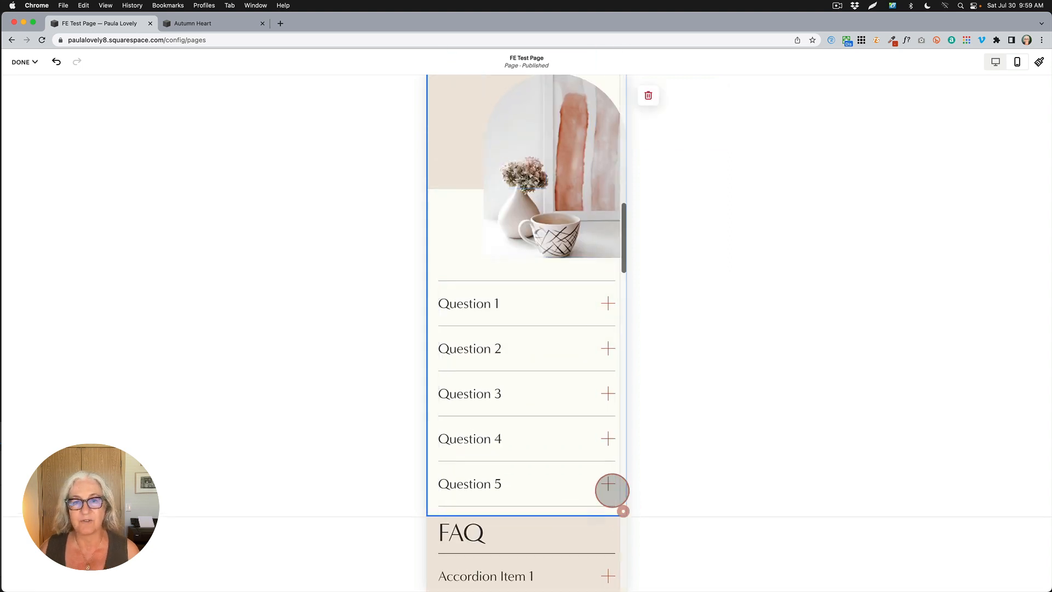
pyautogui.scroll(5, 500, 142)
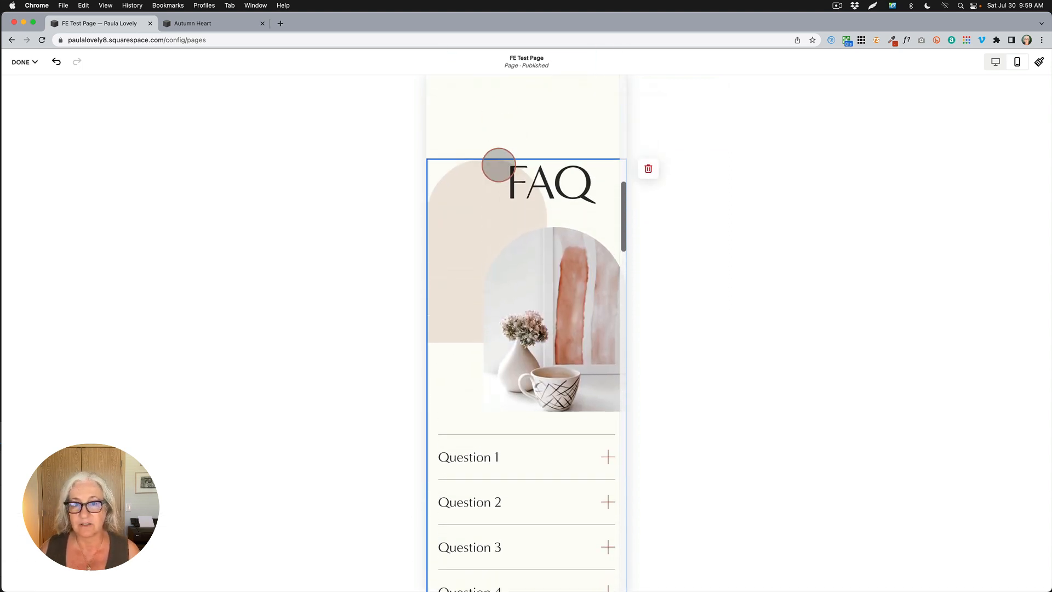
pyautogui.scroll(5, 499, 164)
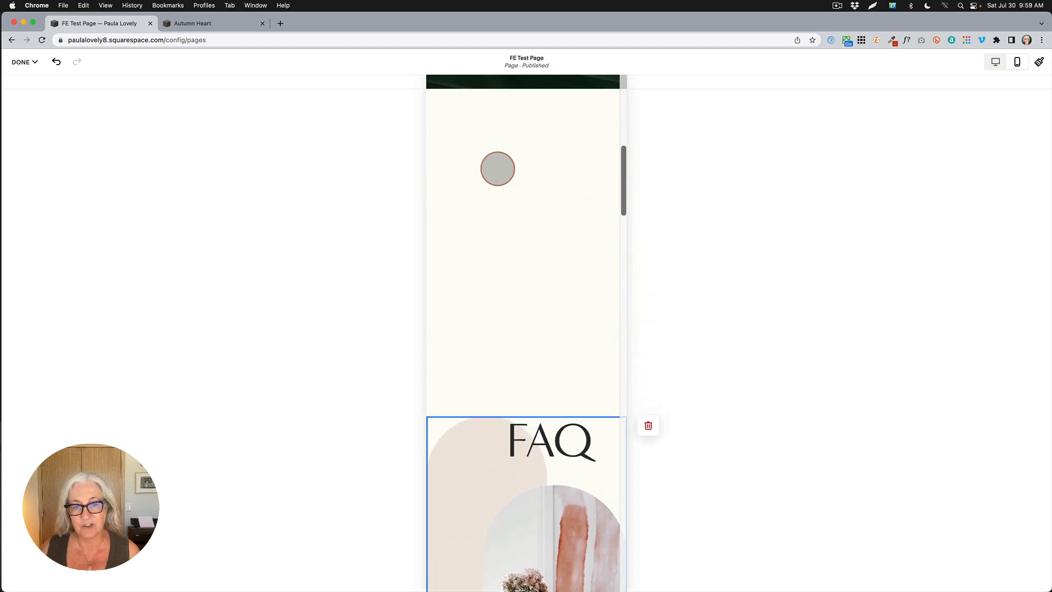
pyautogui.moveTo(495, 431); pyautogui.dragTo(499, 125)
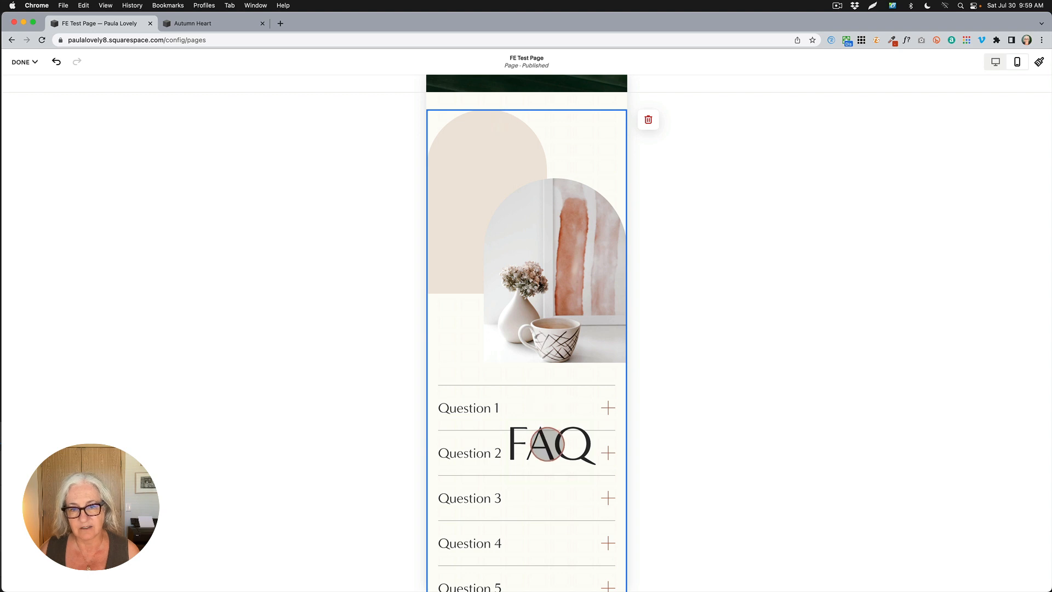
pyautogui.click(545, 441)
pyautogui.click(546, 395)
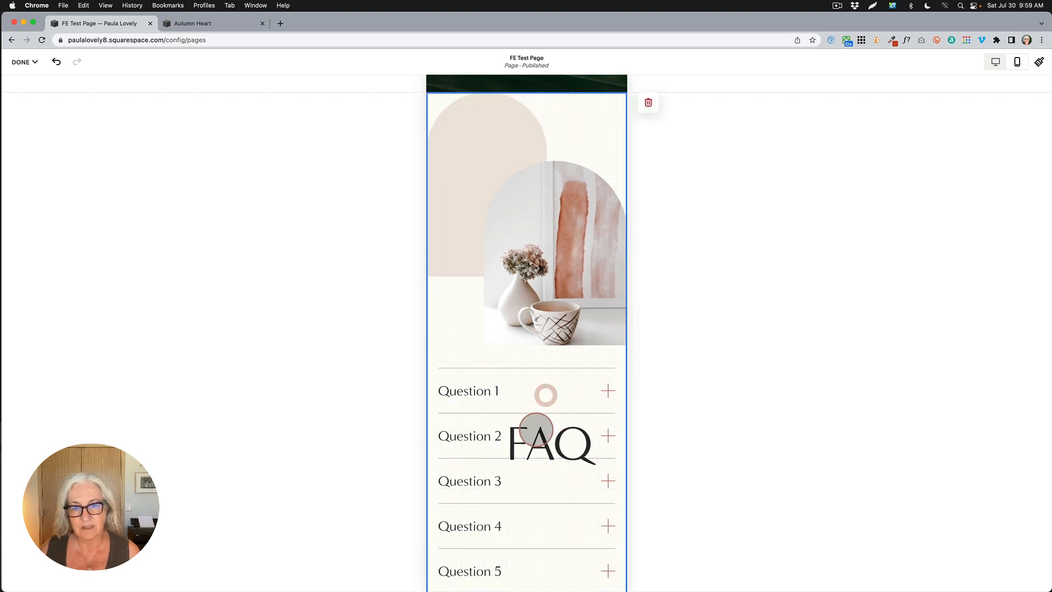
# Move the FAQ heading up two grid rows below the section's top edge, overlapping the arch shape and mug image
pyautogui.click(558, 448)
pyautogui.moveTo(563, 421); pyautogui.dragTo(561, 225)
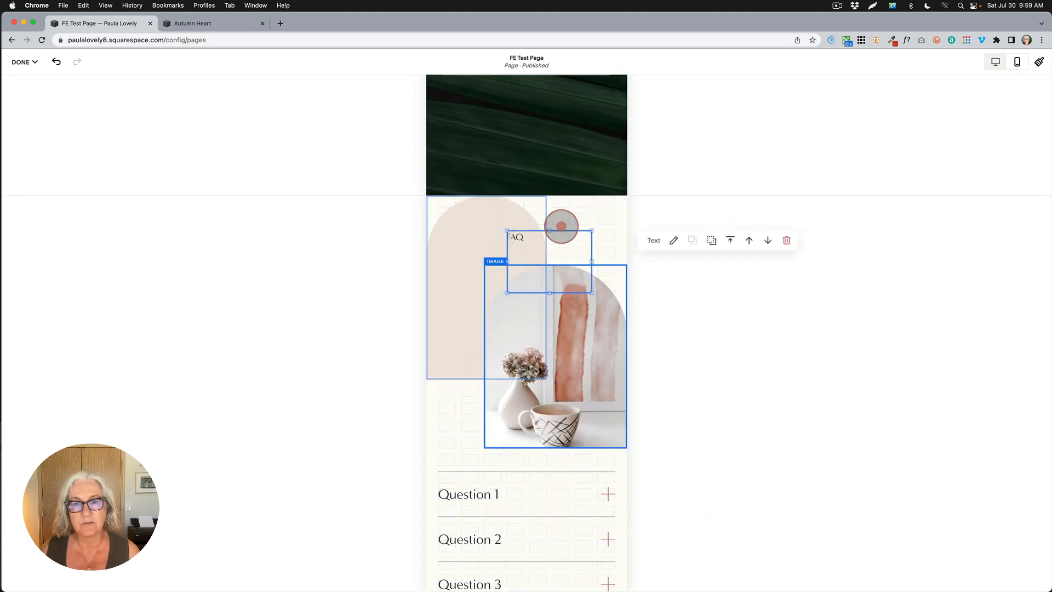
pyautogui.scroll(3, 691, 348)
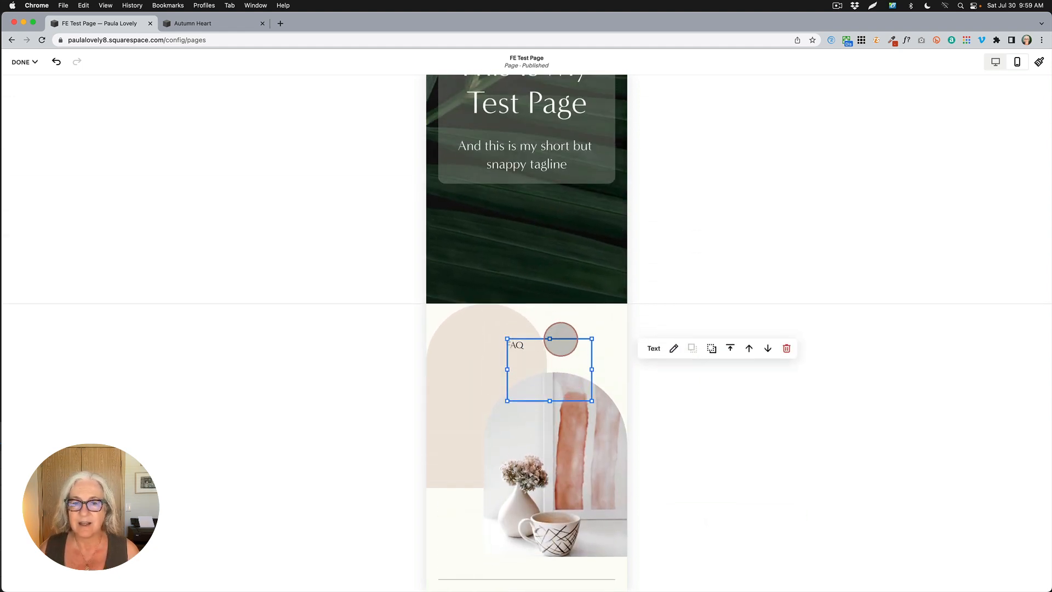
pyautogui.click(561, 333)
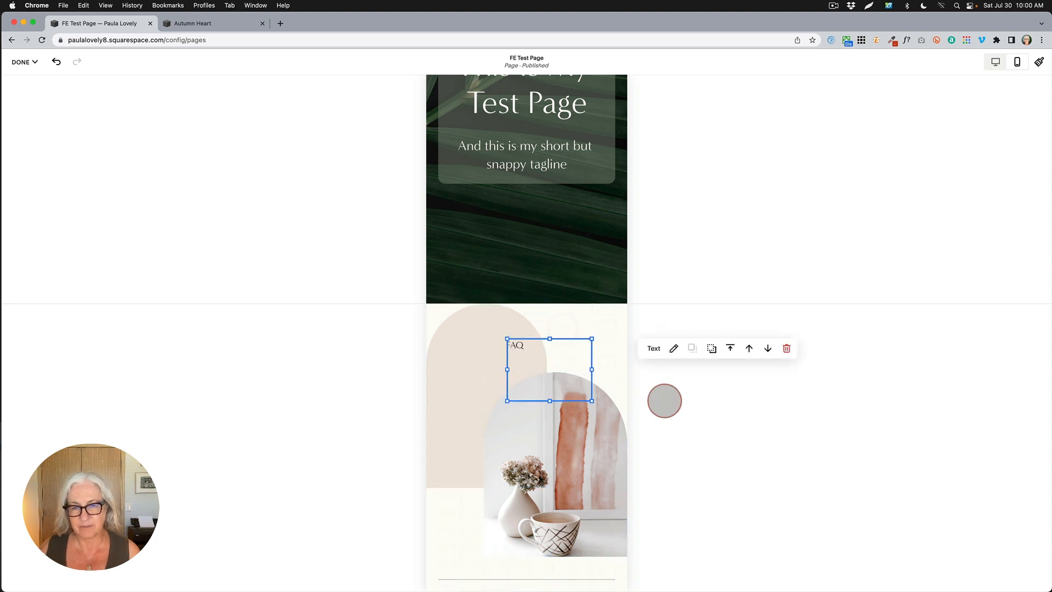
pyautogui.click(675, 403)
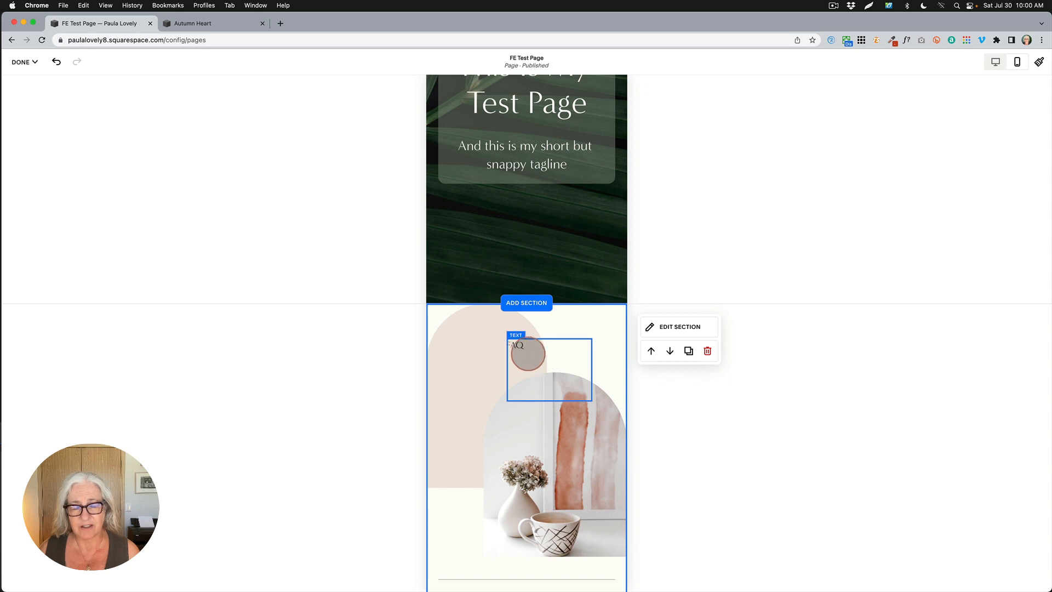
# Save the FE Test Page changes and reopen the page for editing at the FAQ section
pyautogui.click(21, 62)
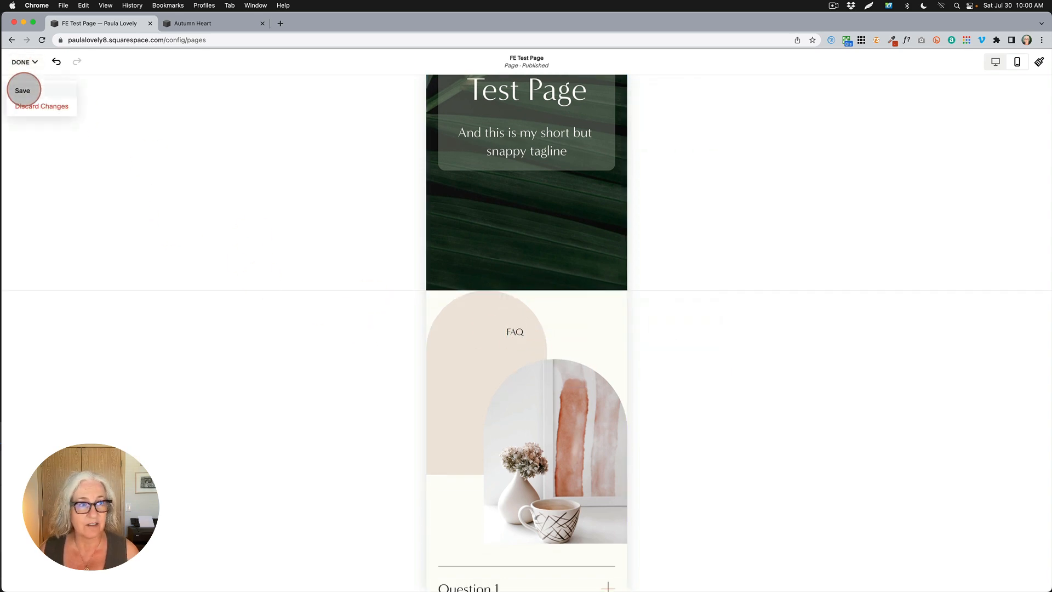
pyautogui.click(23, 90)
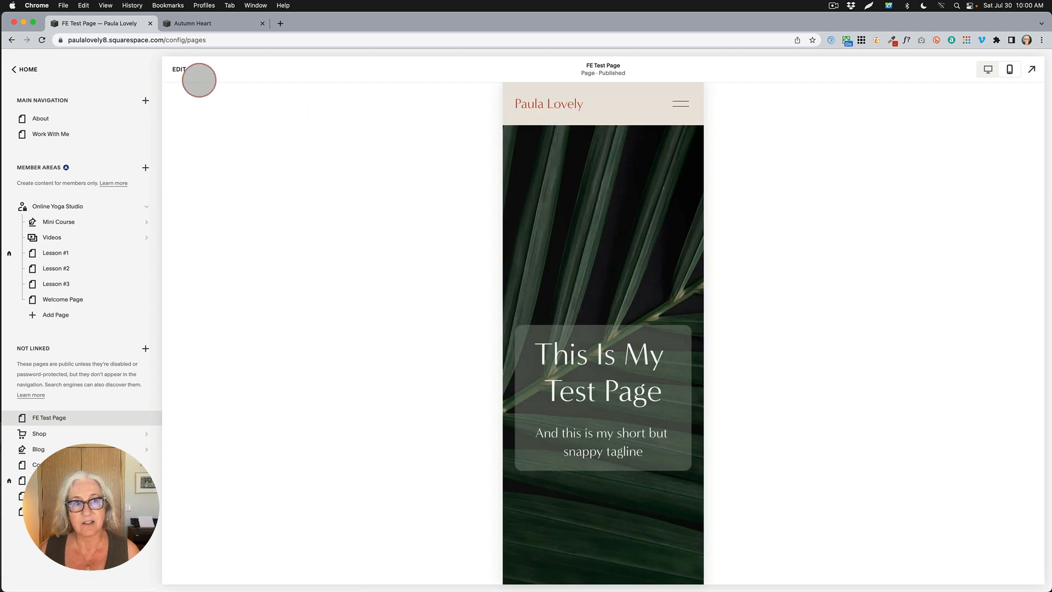
pyautogui.click(184, 70)
pyautogui.scroll(-8, 366, 375)
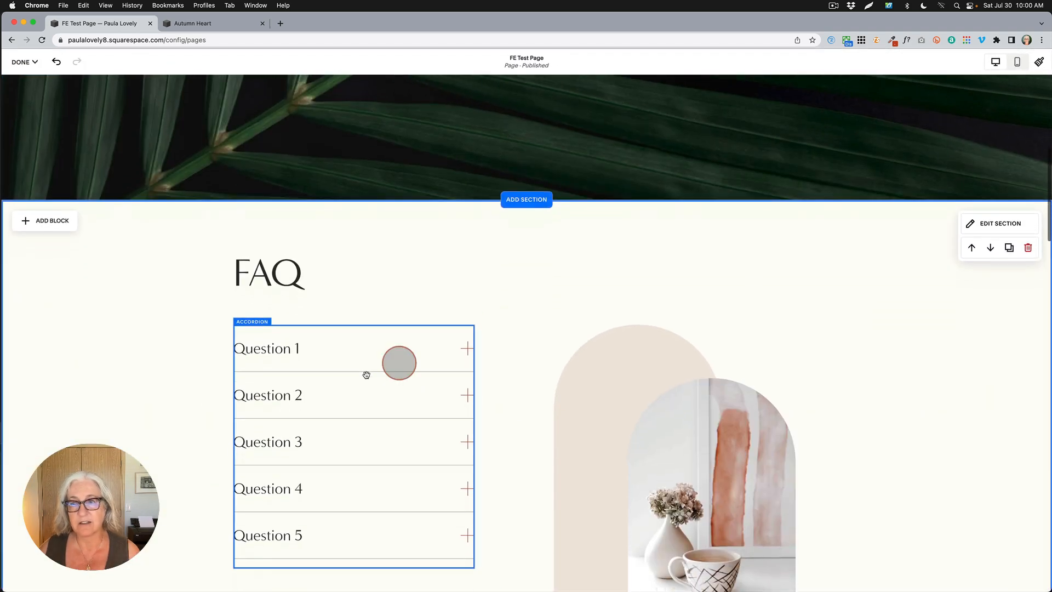
# Switch to the mobile layout and check the FAQ heading's size over the arch shape and mug image
pyautogui.click(1017, 61)
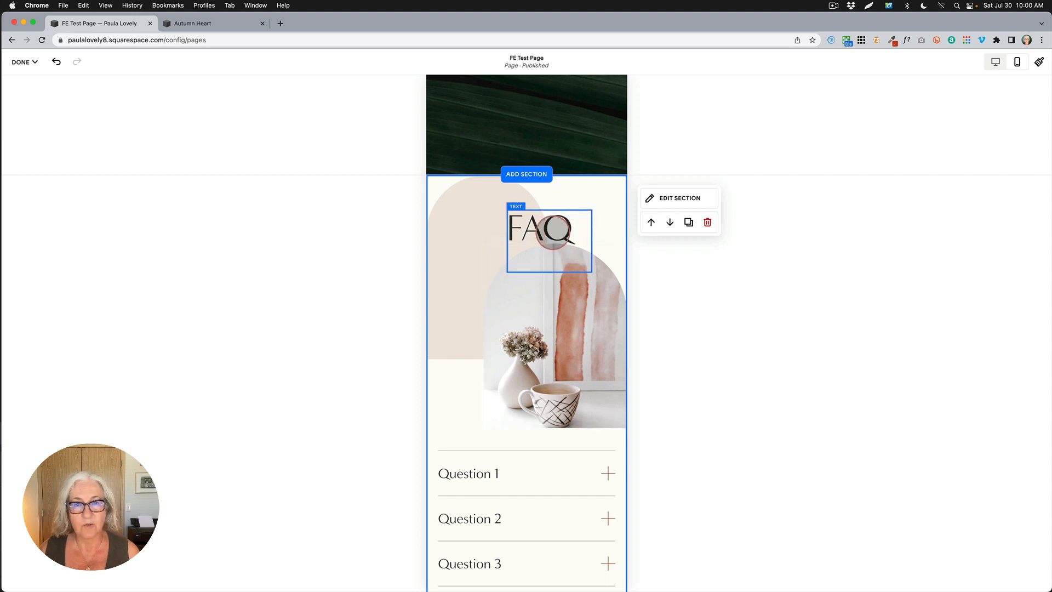
pyautogui.click(554, 230)
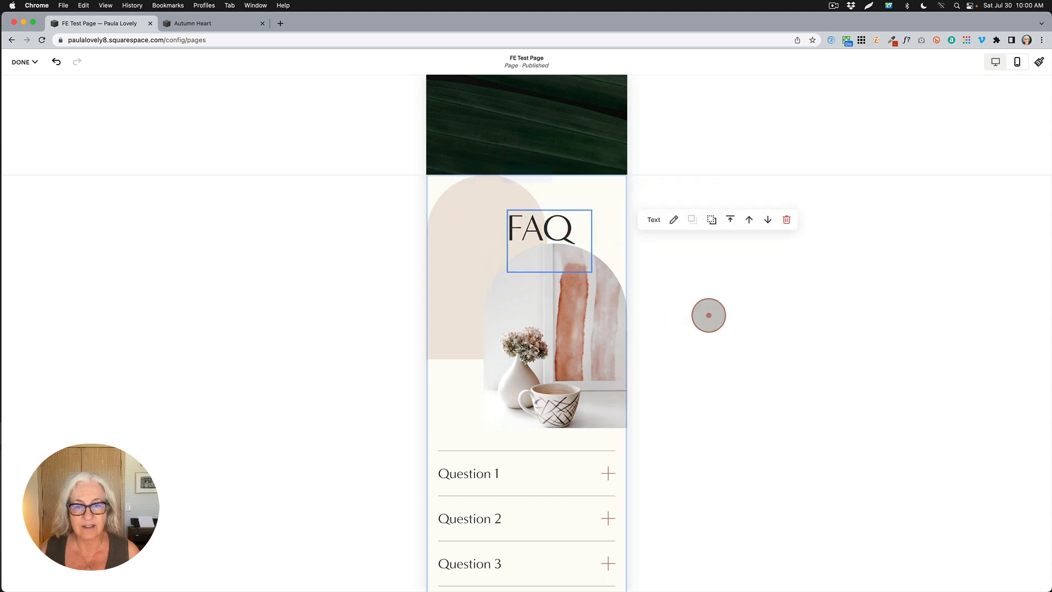
pyautogui.click(708, 315)
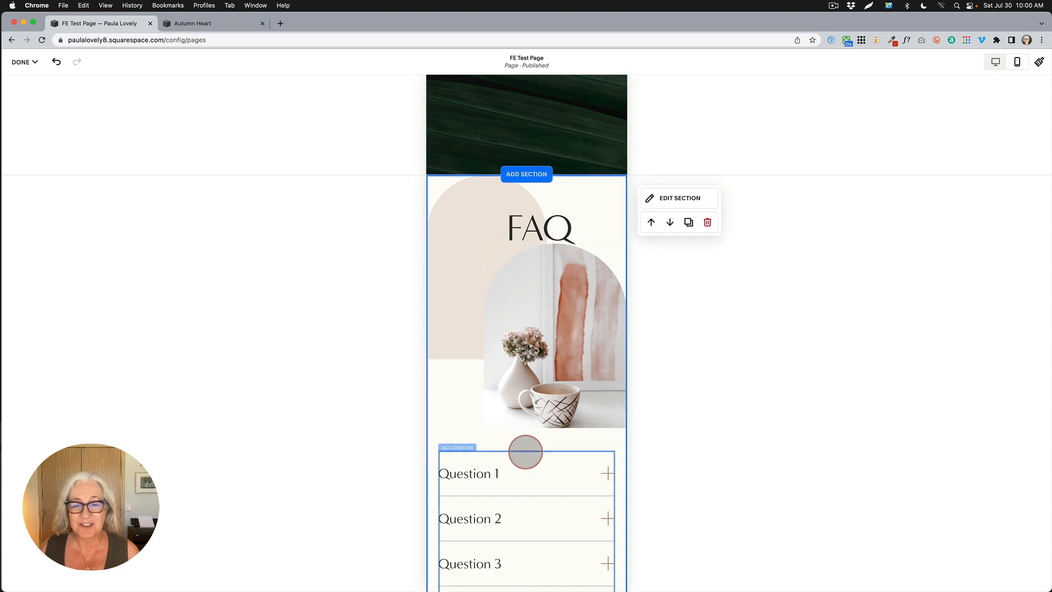
# Move the question accordion down two grid rows in the mobile FAQ section, leaving room below the mug image
pyautogui.scroll(-5, 526, 451)
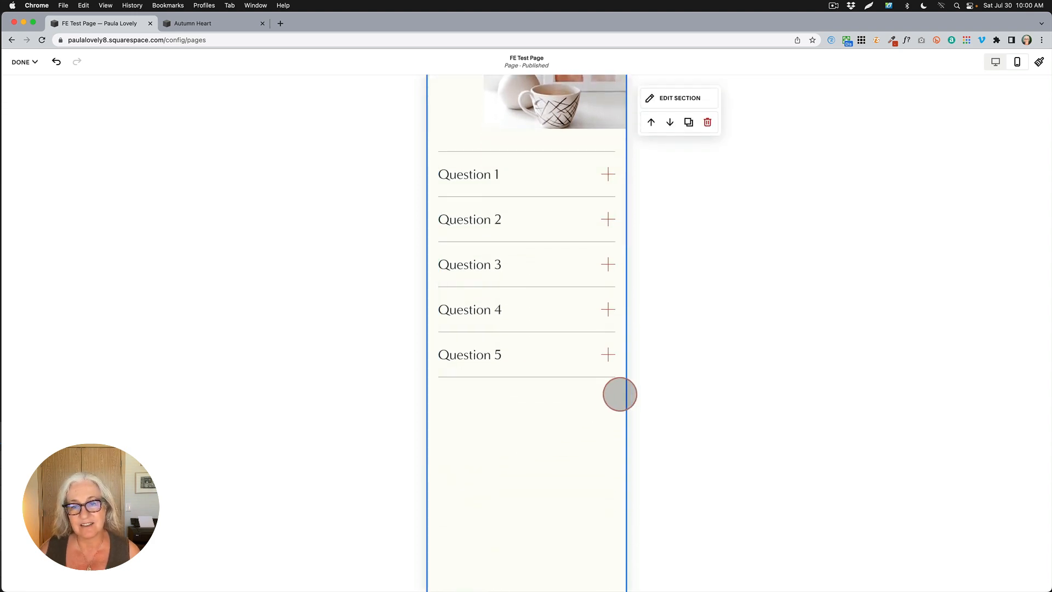
pyautogui.moveTo(619, 393); pyautogui.dragTo(453, 89)
pyautogui.click(530, 321)
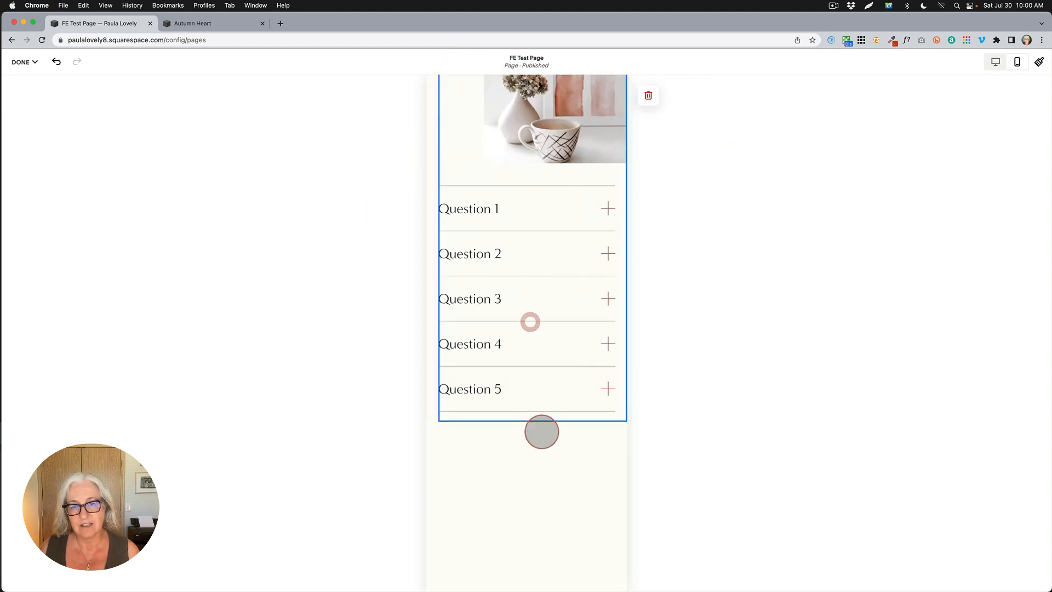
pyautogui.click(538, 437)
pyautogui.moveTo(542, 402); pyautogui.dragTo(544, 439)
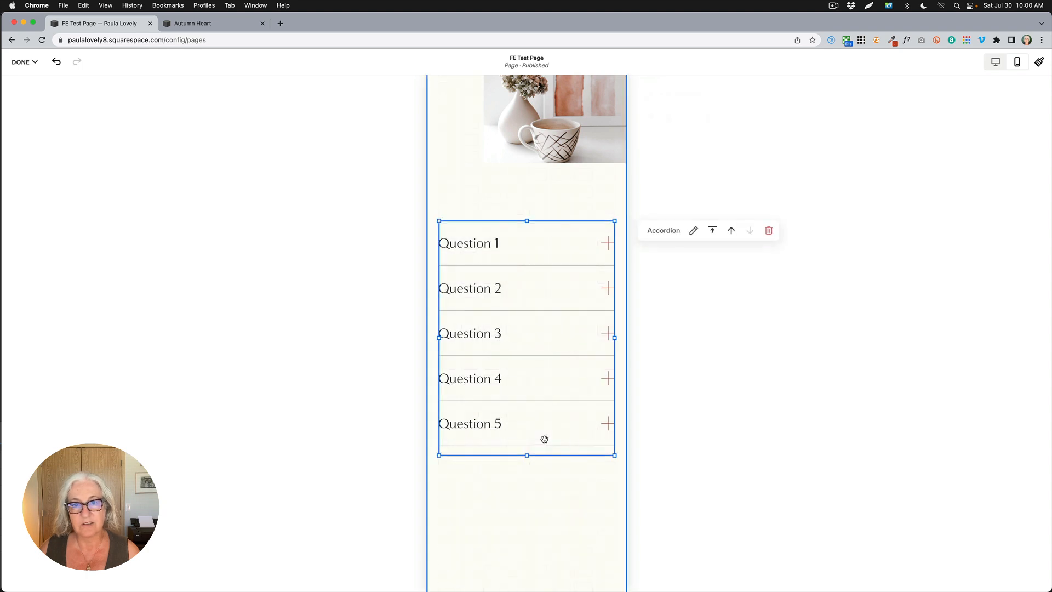
# Move the mug image, arch shape and FAQ heading down to leave empty space below the section's top edge
pyautogui.scroll(10, 544, 440)
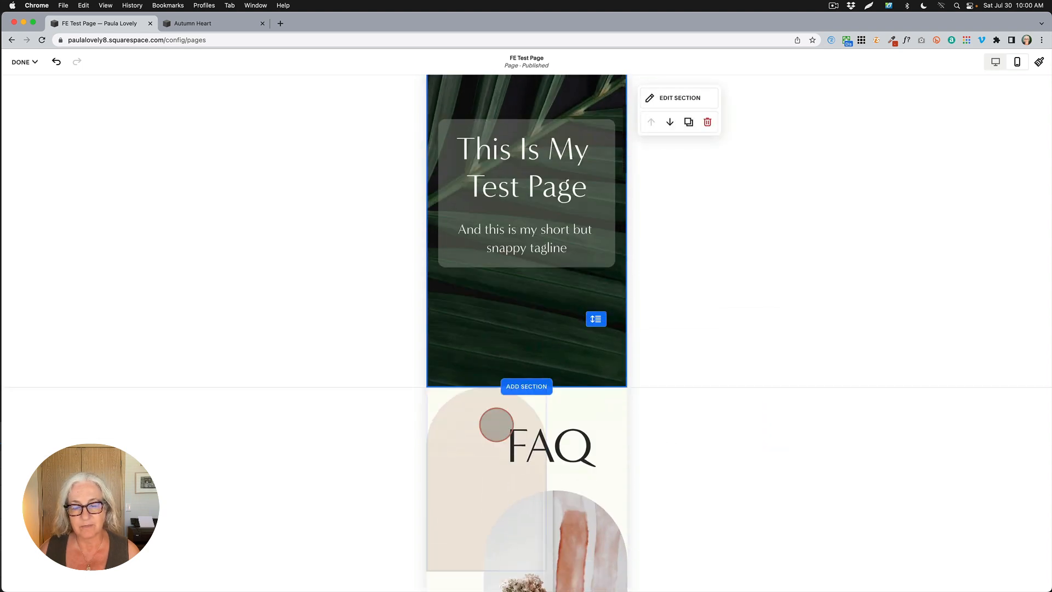
pyautogui.scroll(-3, 496, 424)
pyautogui.moveTo(542, 483); pyautogui.dragTo(540, 539)
pyautogui.moveTo(469, 404); pyautogui.dragTo(476, 451)
pyautogui.moveTo(542, 307); pyautogui.dragTo(546, 339)
pyautogui.scroll(-3, 693, 370)
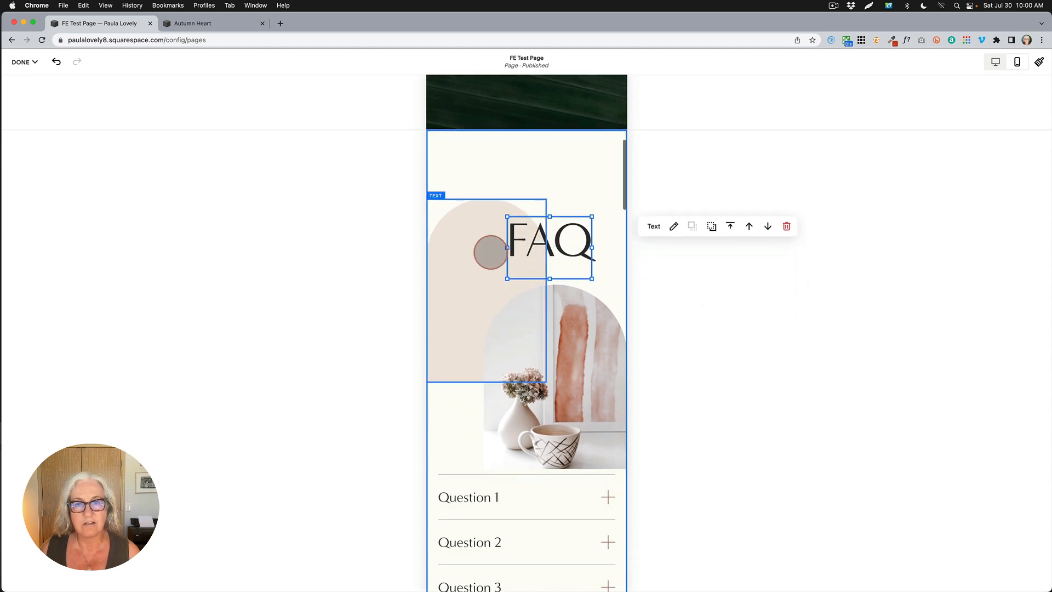
# Shift the arch shape up two grid rows and the FAQ heading and mug image up one row each
pyautogui.moveTo(490, 252); pyautogui.dragTo(581, 227)
pyautogui.moveTo(577, 299); pyautogui.dragTo(574, 285)
pyautogui.click(669, 306)
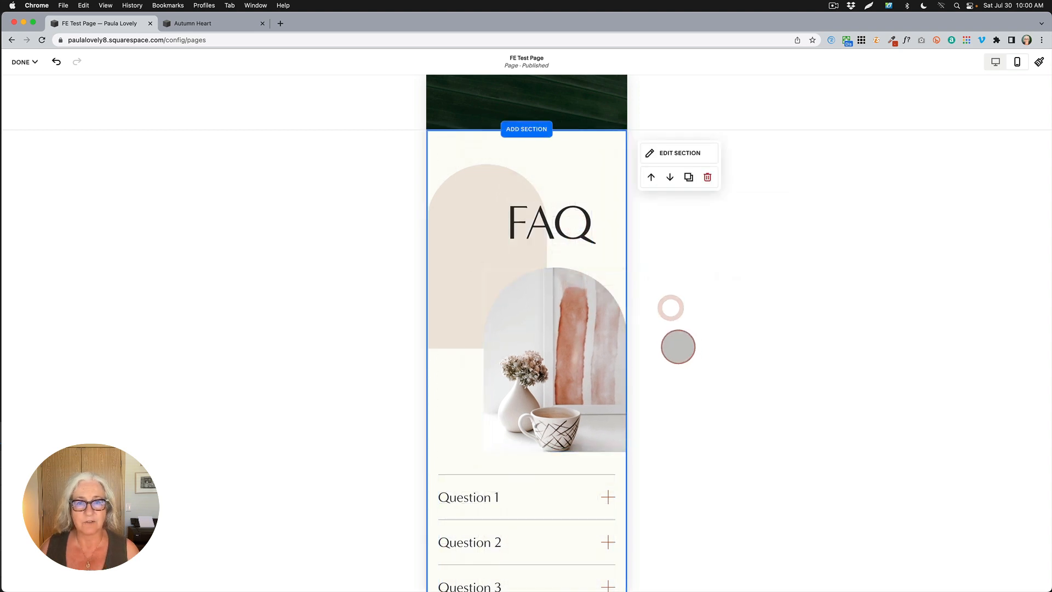
# Shorten the mobile FAQ section so its lower edge sits just below Question 5, removing the empty space
pyautogui.scroll(-3, 678, 346)
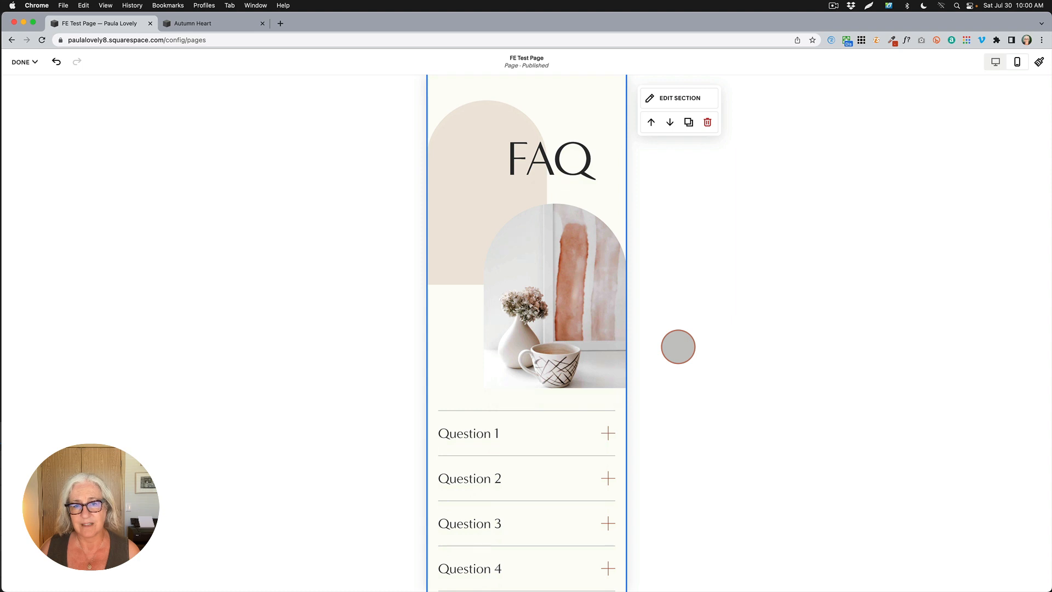
pyautogui.scroll(-5, 678, 346)
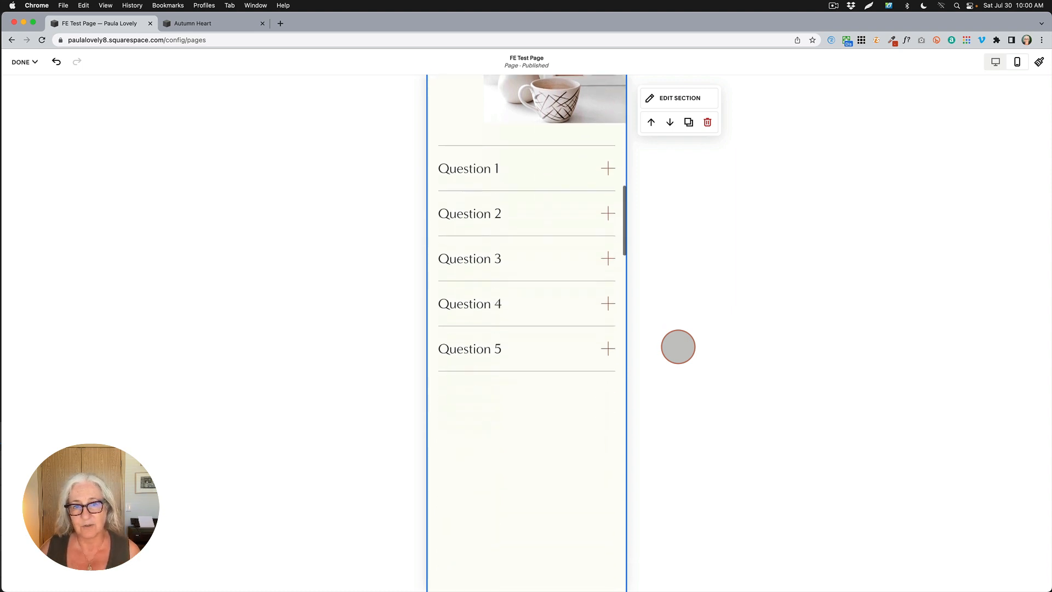
pyautogui.scroll(6, 678, 346)
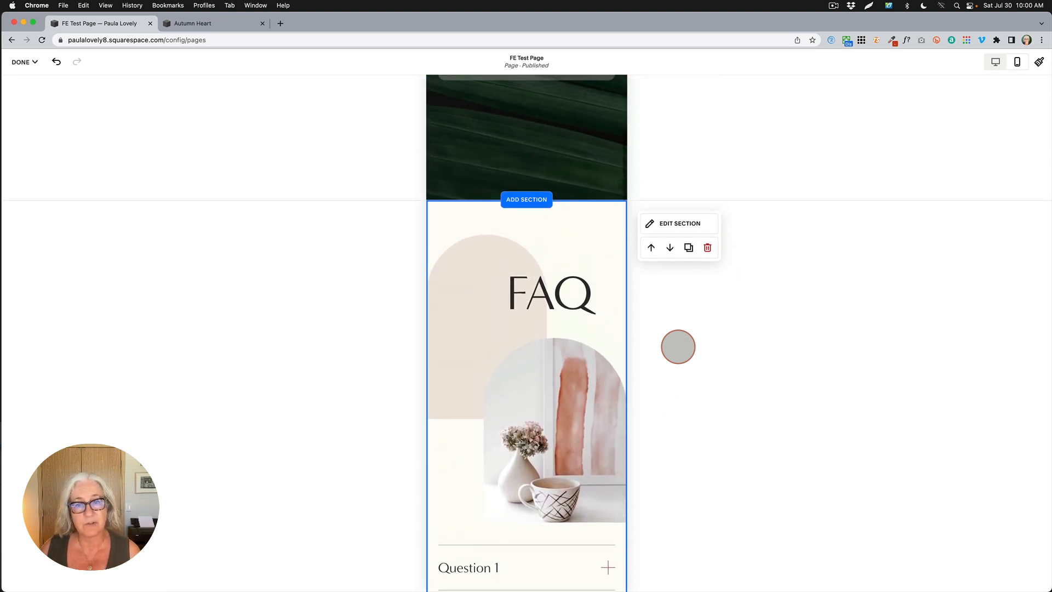
pyautogui.scroll(-10, 677, 346)
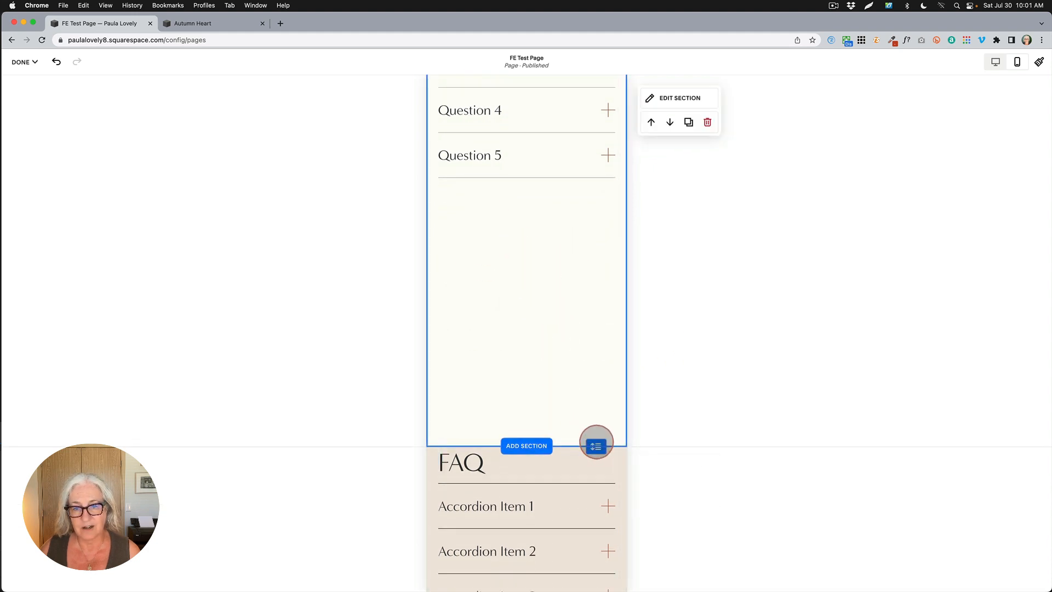
pyautogui.moveTo(596, 442); pyautogui.dragTo(607, 167)
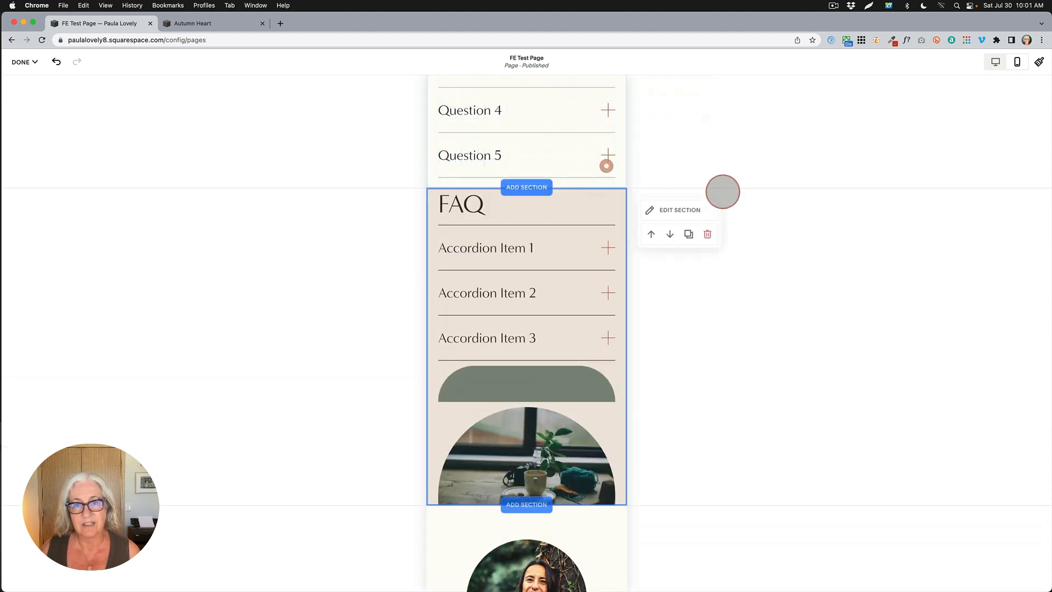
# Review the tightened mobile FAQ section and switch to the desktop layout to compare its arrangement
pyautogui.scroll(7, 721, 190)
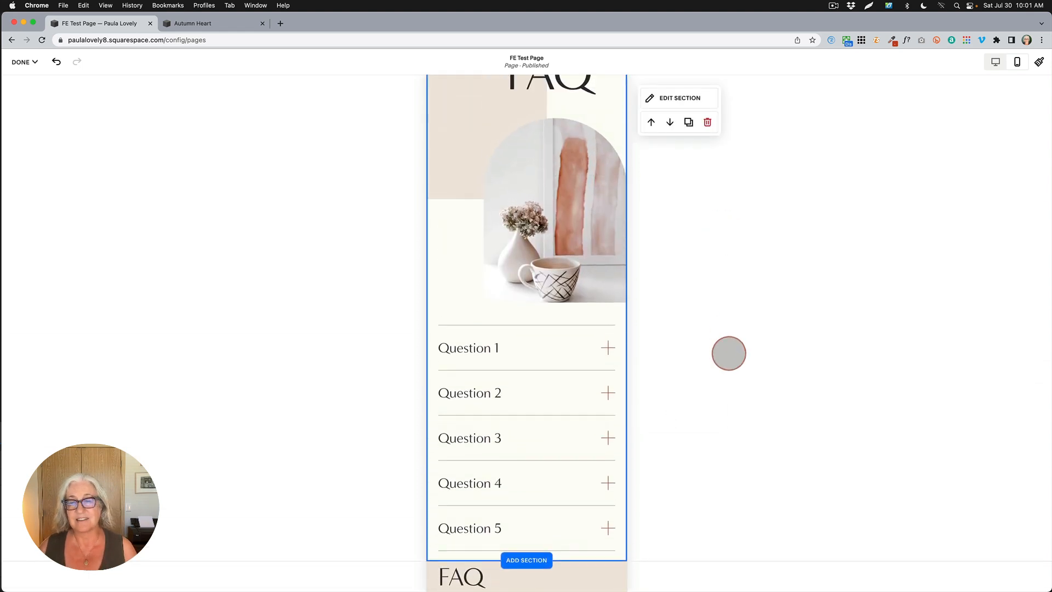
pyautogui.click(995, 61)
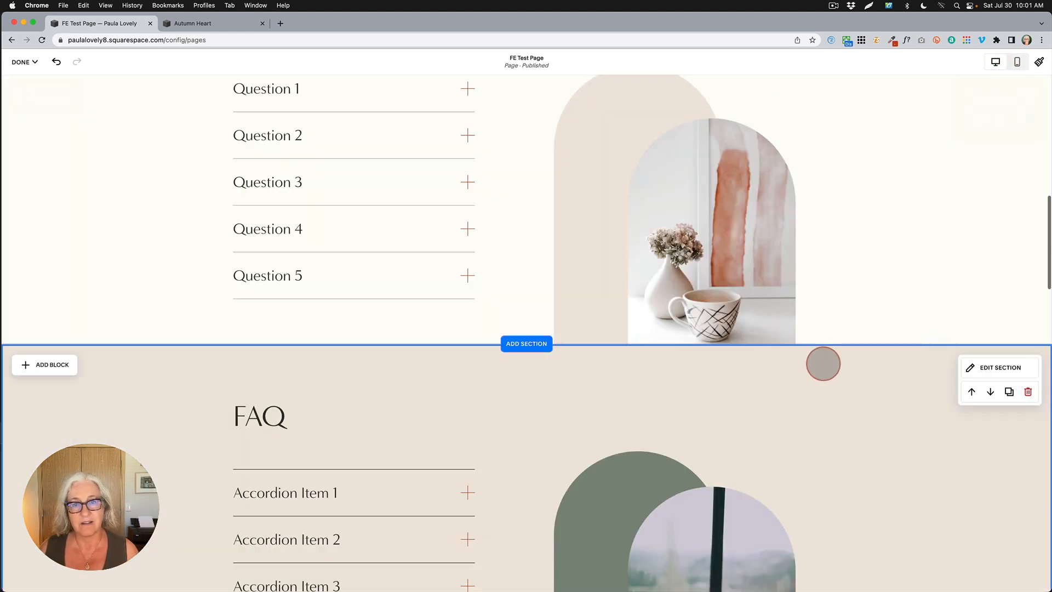
pyautogui.scroll(4, 823, 362)
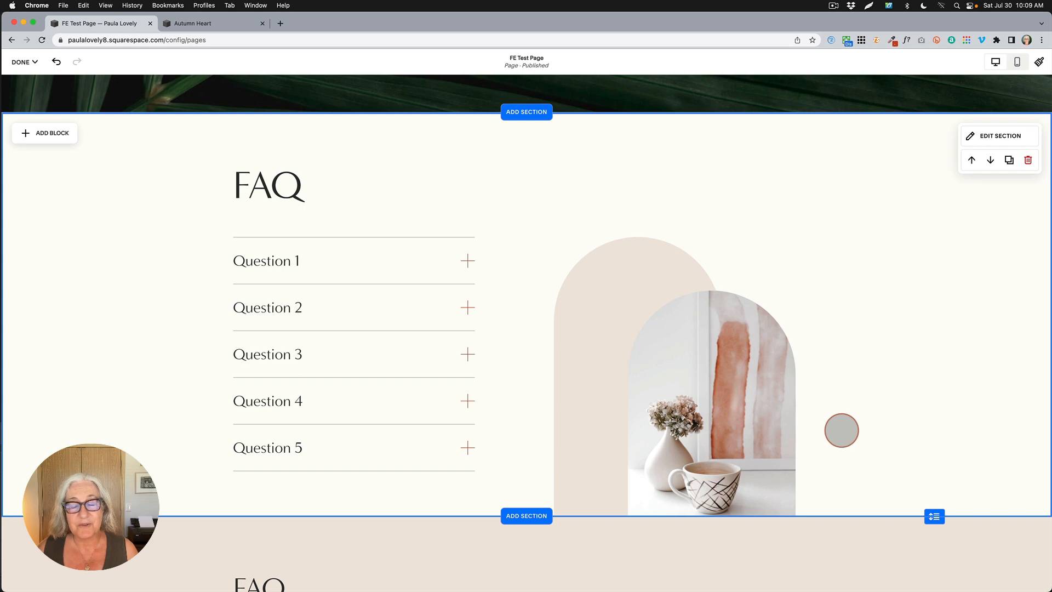